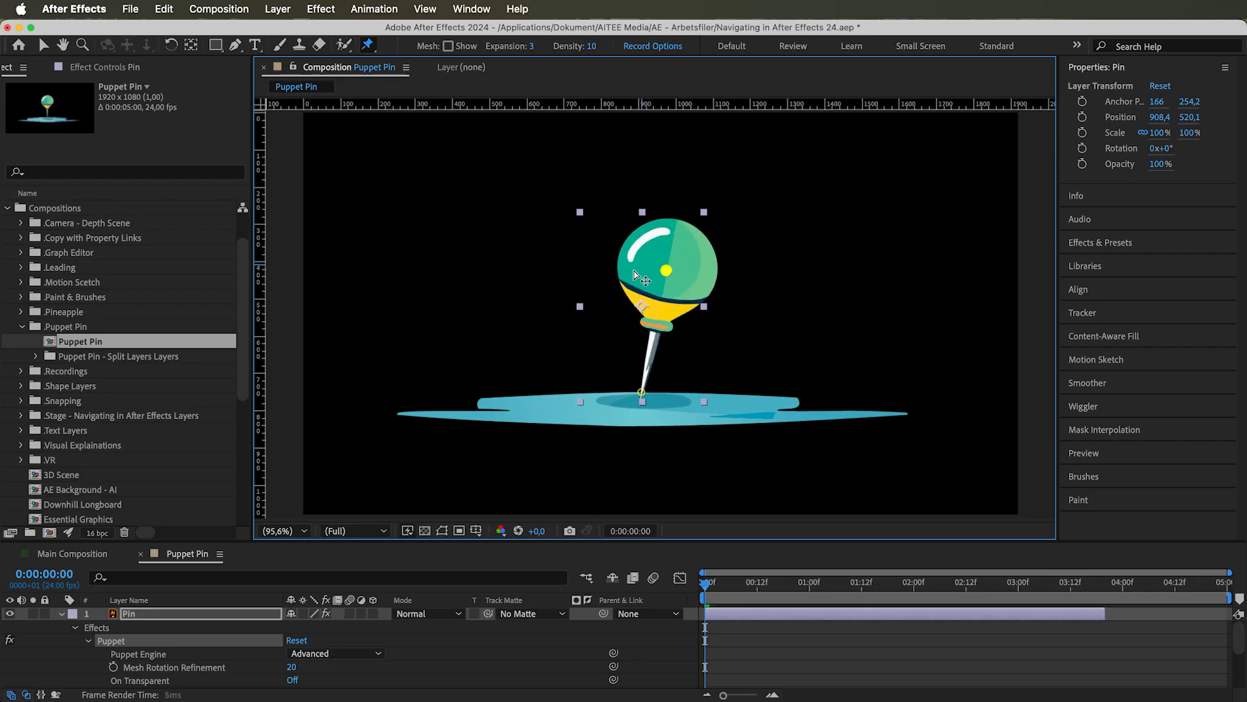
Try bending the pin by moving the puppet pin in its round head
left_click_drag(525, 303, 735, 276)
left_click_drag(629, 297, 640, 300)
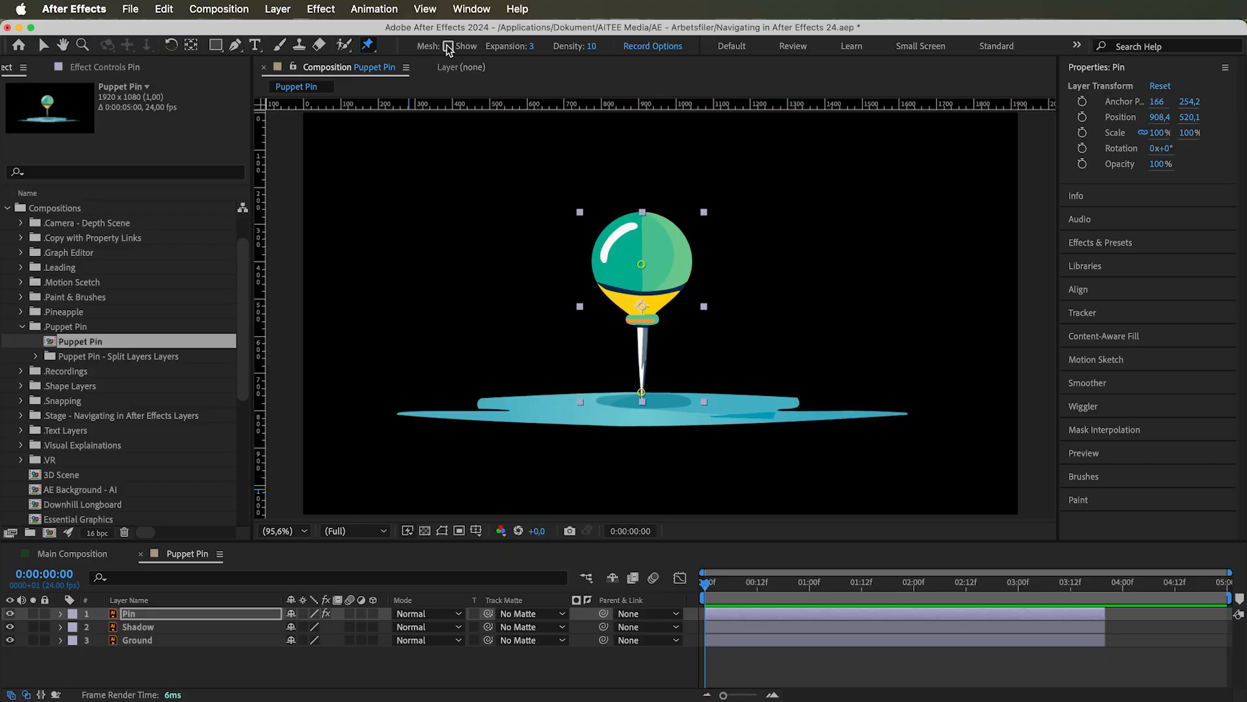
Show the puppet mesh on the Pin layer with the Puppet Pin tool active
left_click(449, 46)
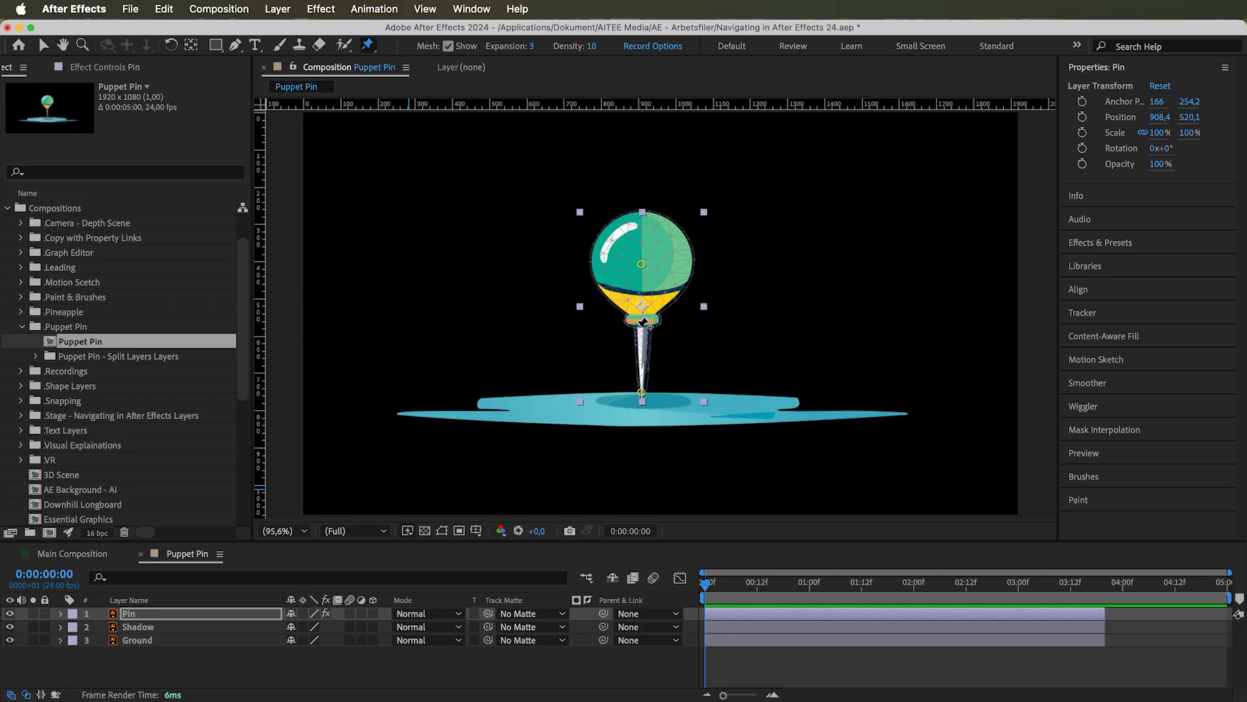
left_click(81, 45)
left_click(669, 285)
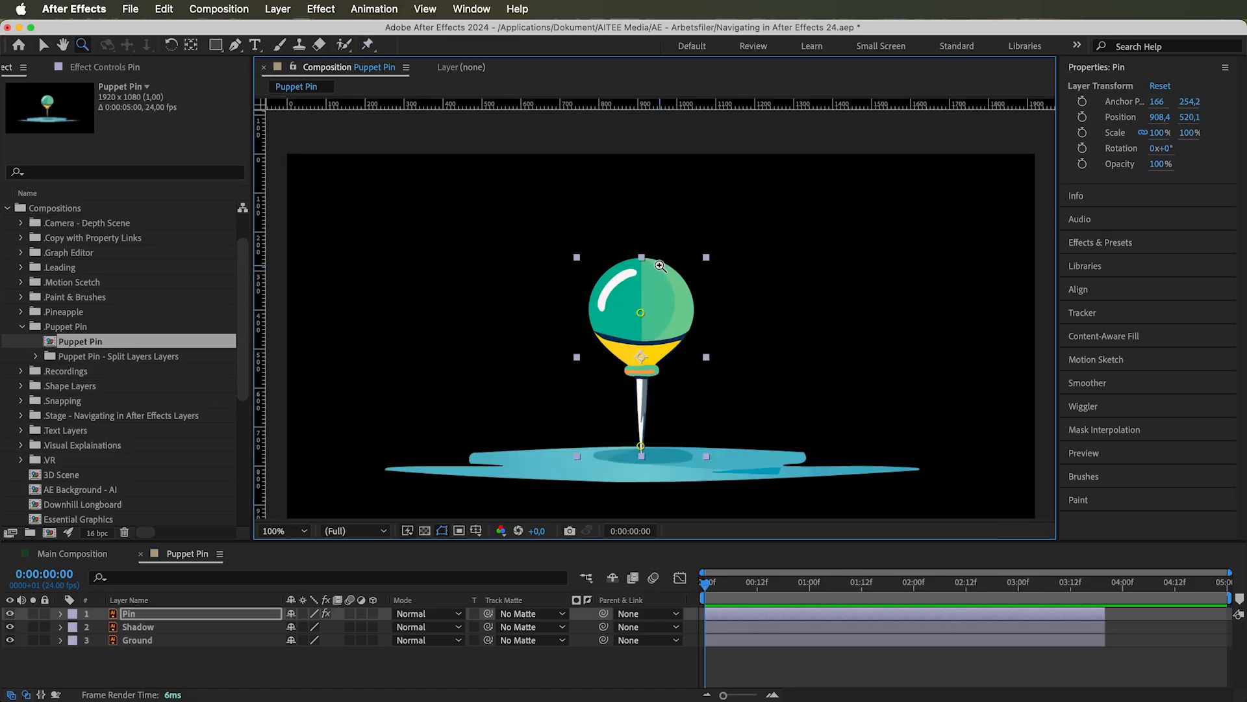
left_click(673, 317)
left_click(365, 43)
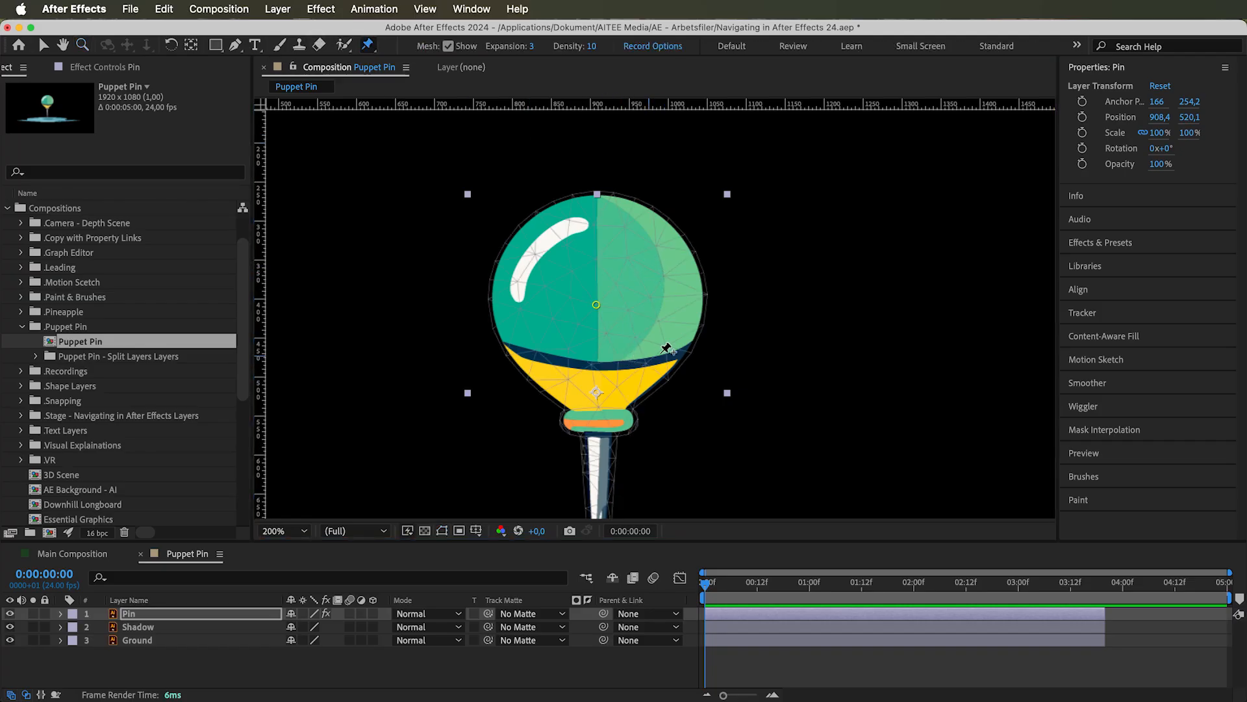
Add a cluster of five extra puppet pins on the light green half of the head
left_click(648, 299)
left_click(647, 264)
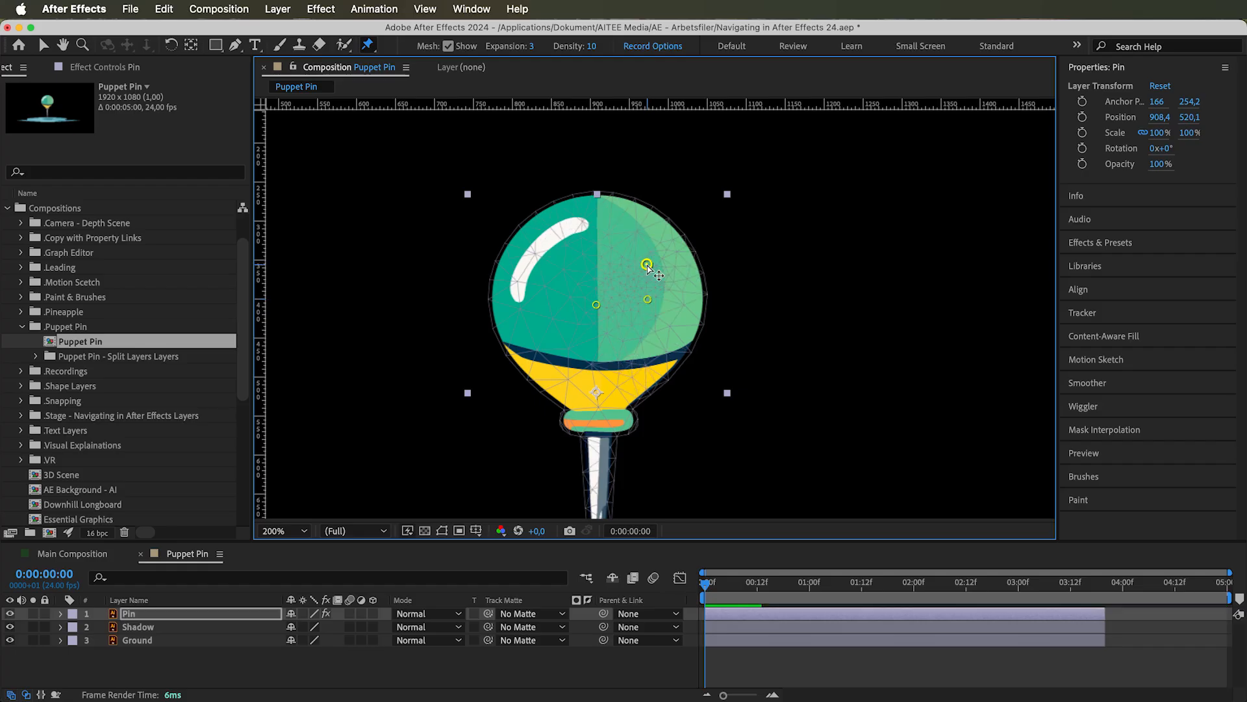
left_click(668, 289)
left_click(667, 272)
left_click(634, 283)
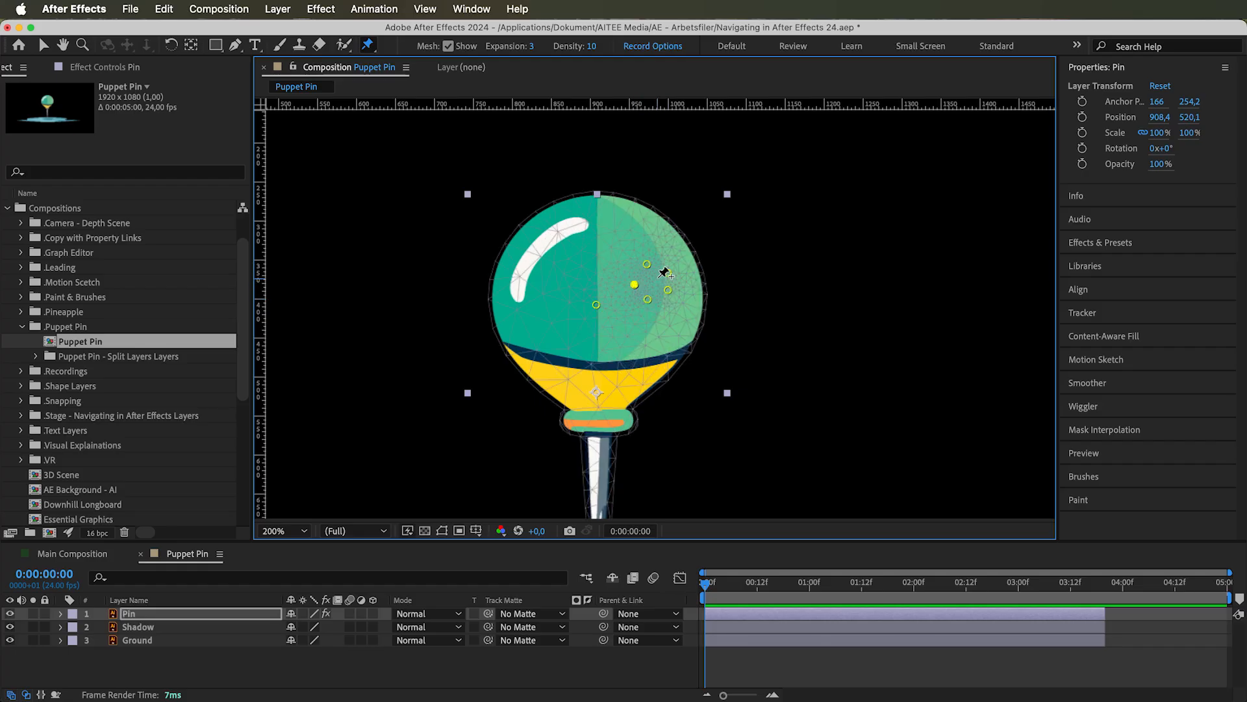
Try deforming the head by pulling the central puppet pin and individual added pins sideways with the Selection tool
key("v")
left_click_drag(598, 307, 481, 308)
key("super+z")
left_click(635, 284)
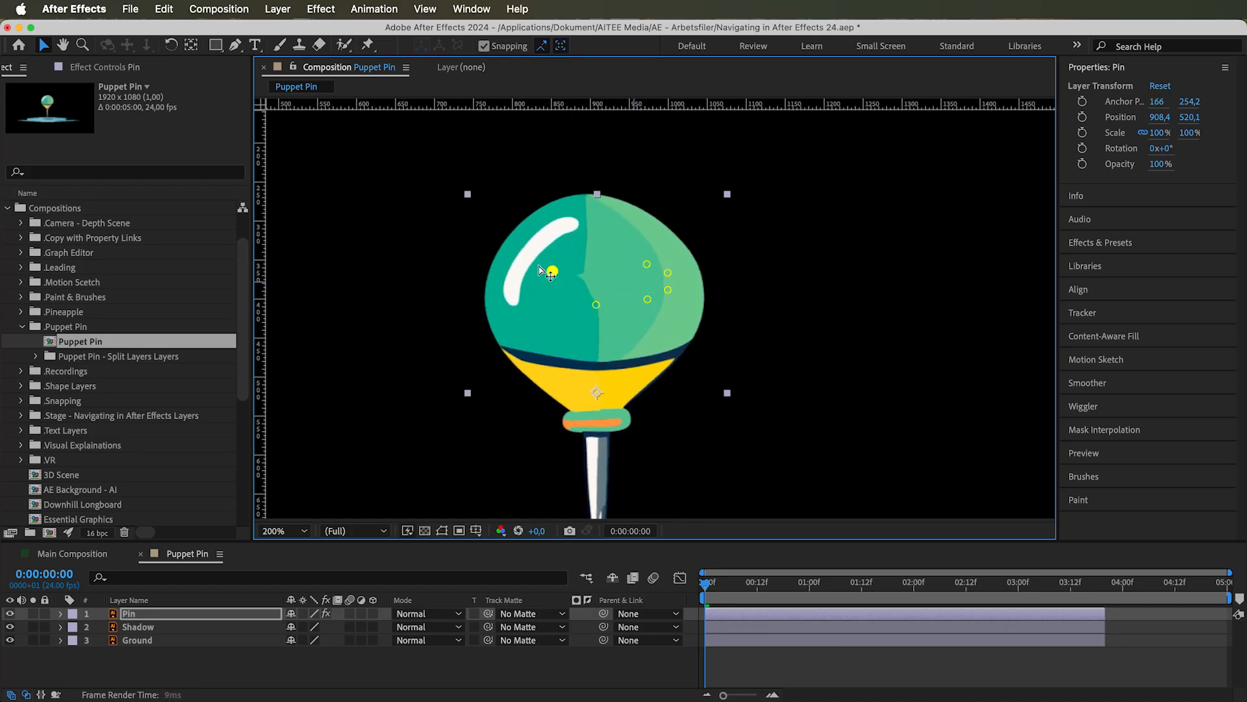
left_click_drag(673, 280, 778, 255)
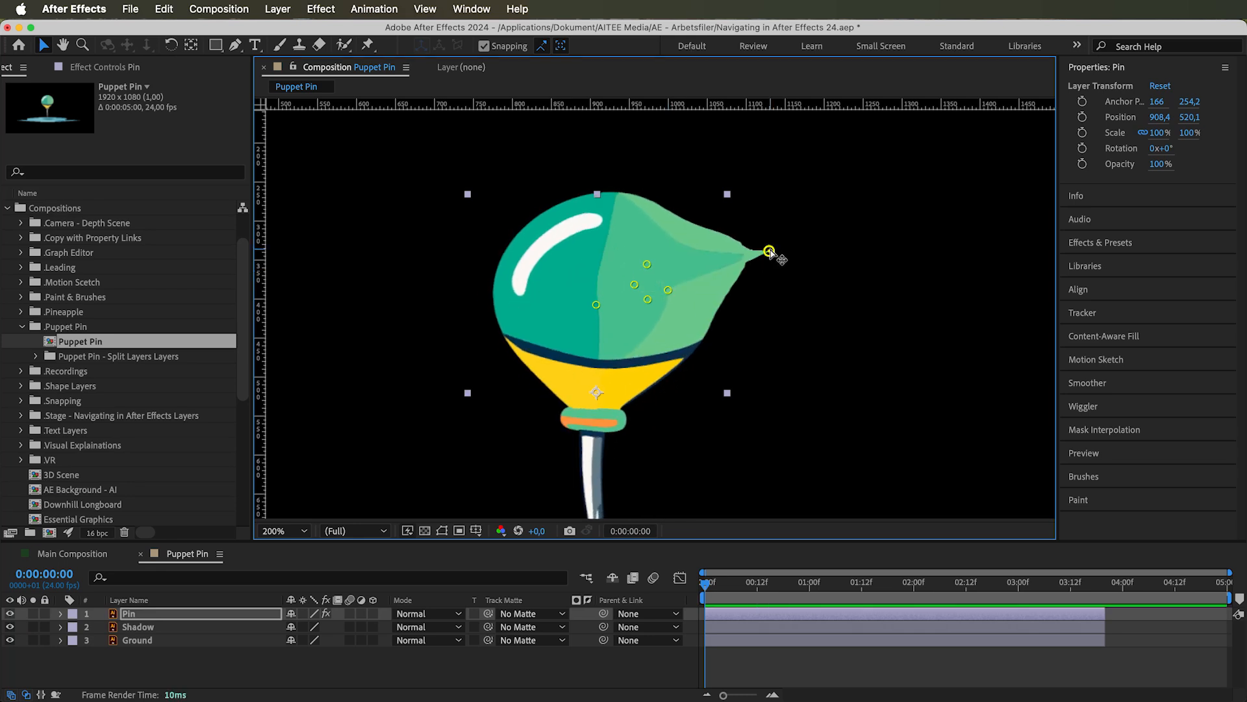
Undo the head deformations and the placement of the extra puppet pins
key("super+z")
key("super+z")
key("super+z")
key("super+z")
key("super+z")
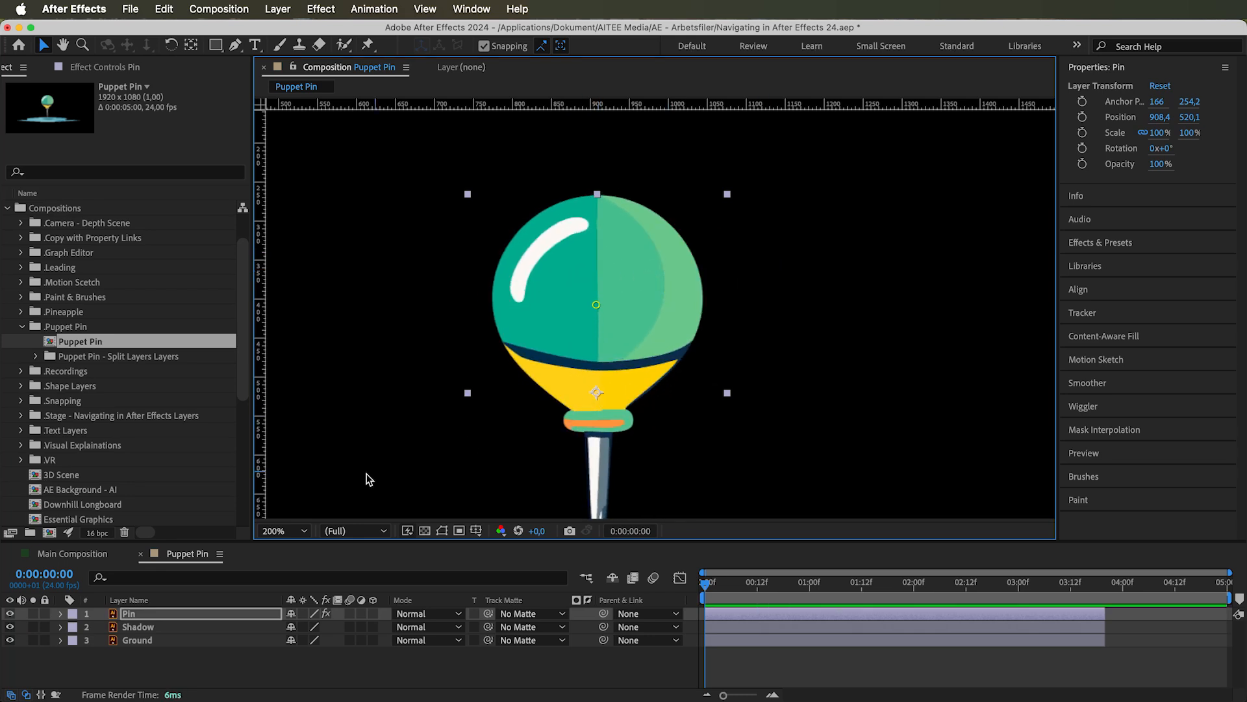
Expand the Pin layer down to the properties of its Puppet effect
left_click(286, 531)
left_click(297, 254)
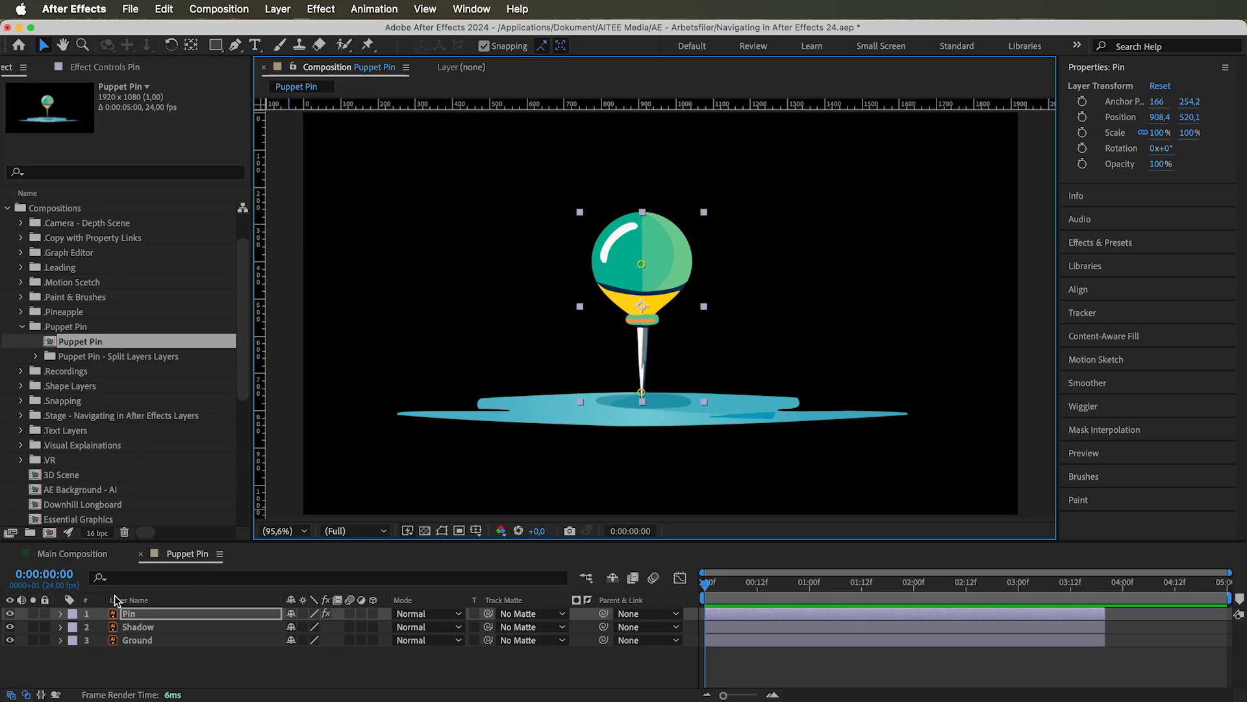
left_click(60, 614)
left_click(74, 628)
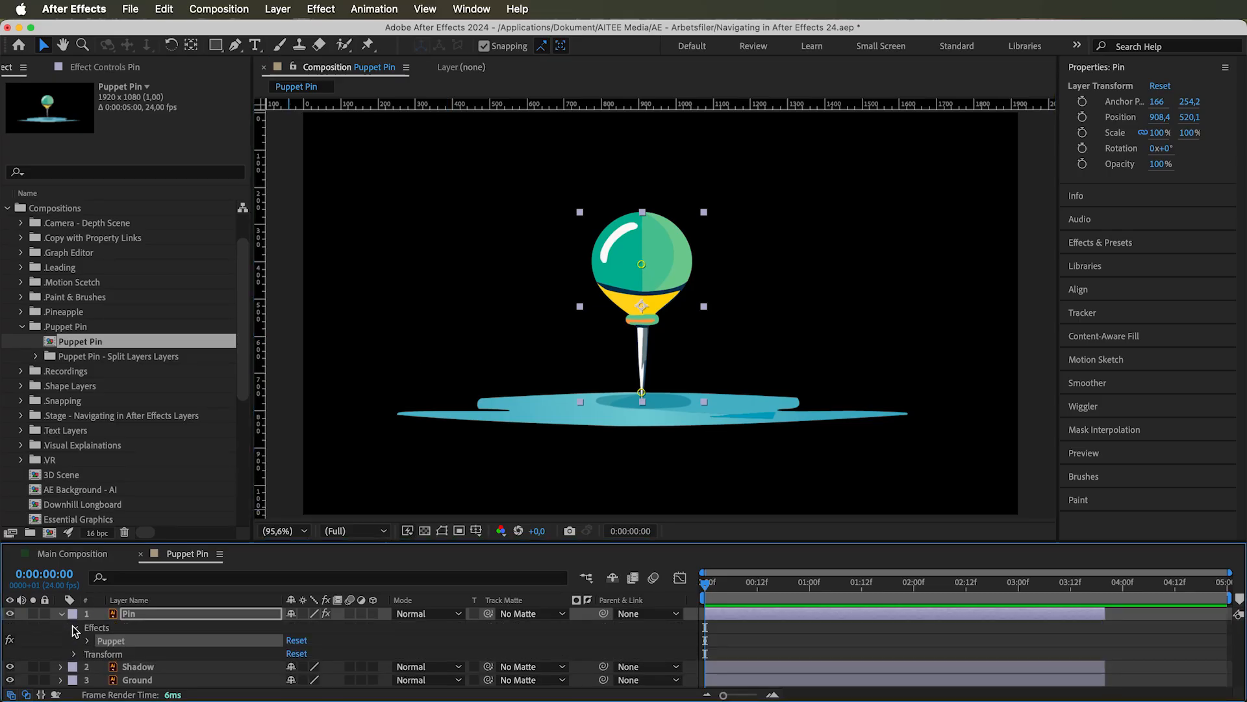
left_click(89, 642)
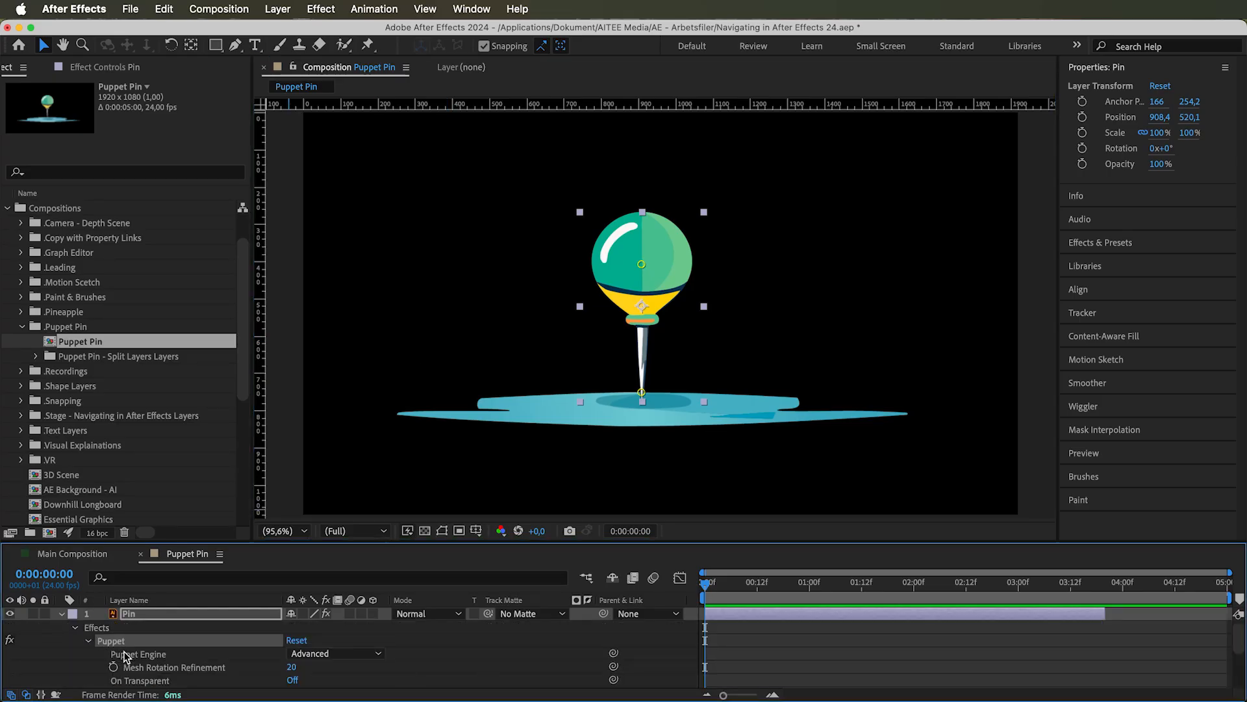
Try the Advanced and Legacy options of the Puppet Engine property
left_click(125, 657)
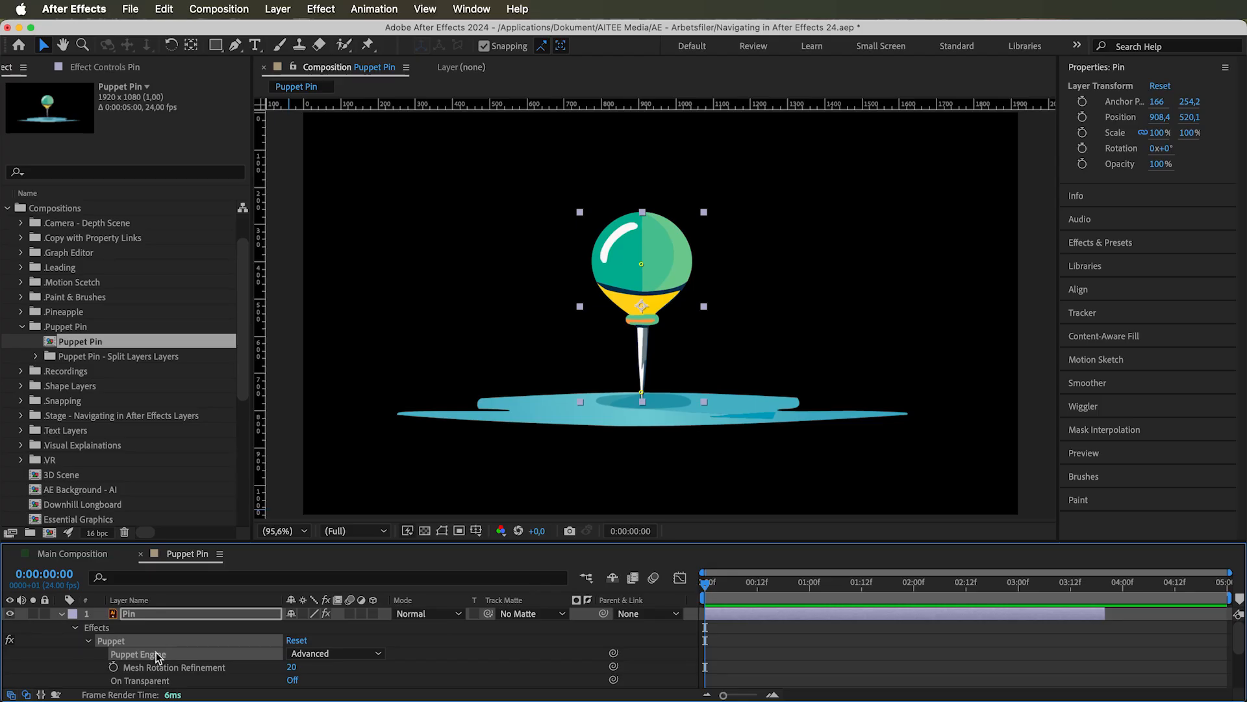
left_click(301, 653)
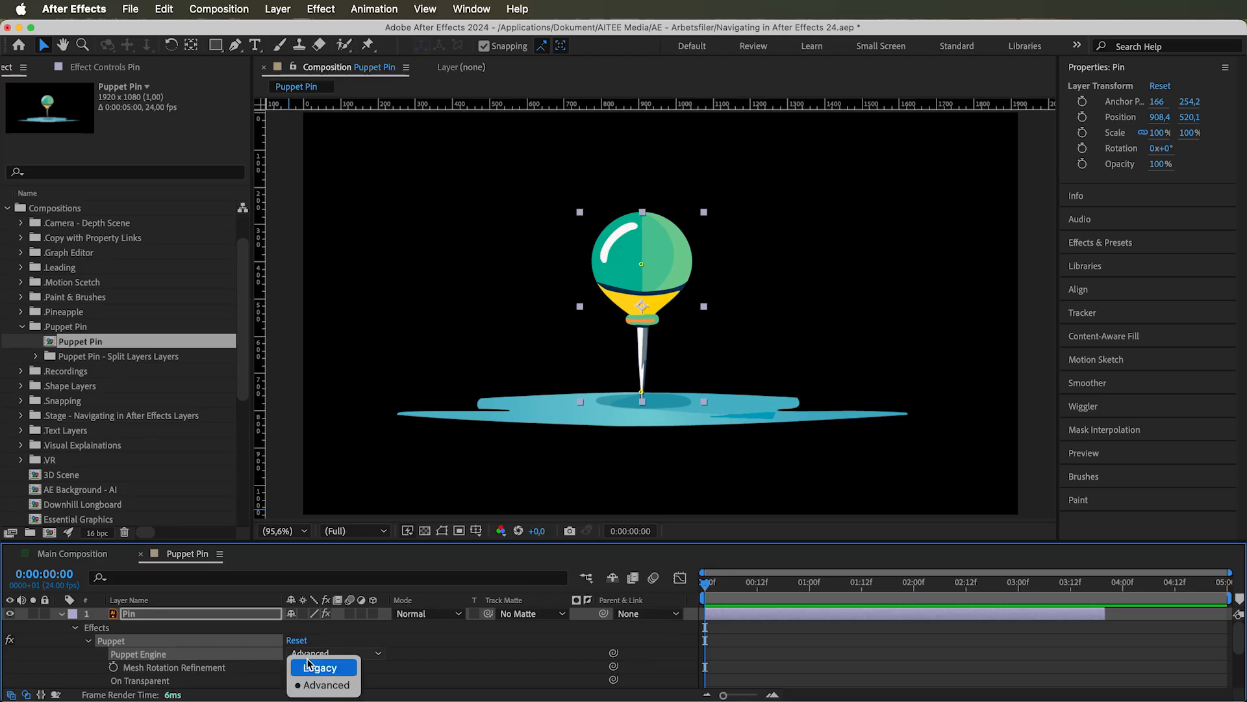
left_click(322, 685)
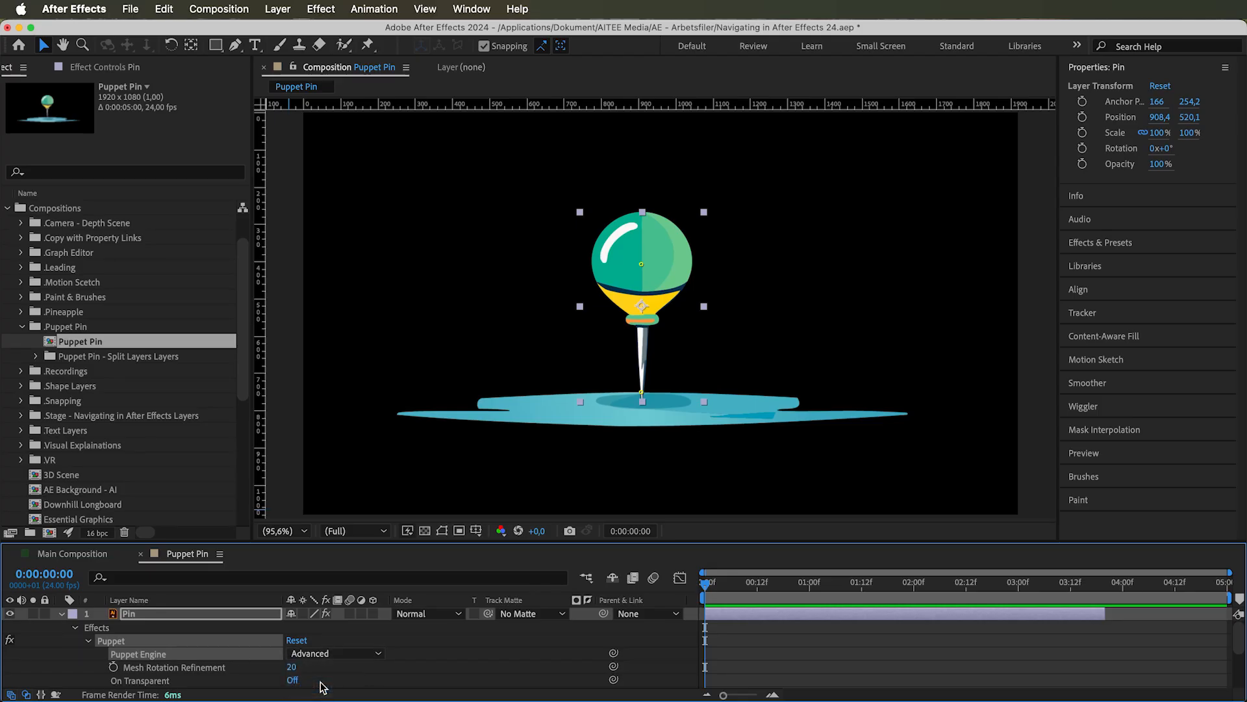
left_click(322, 653)
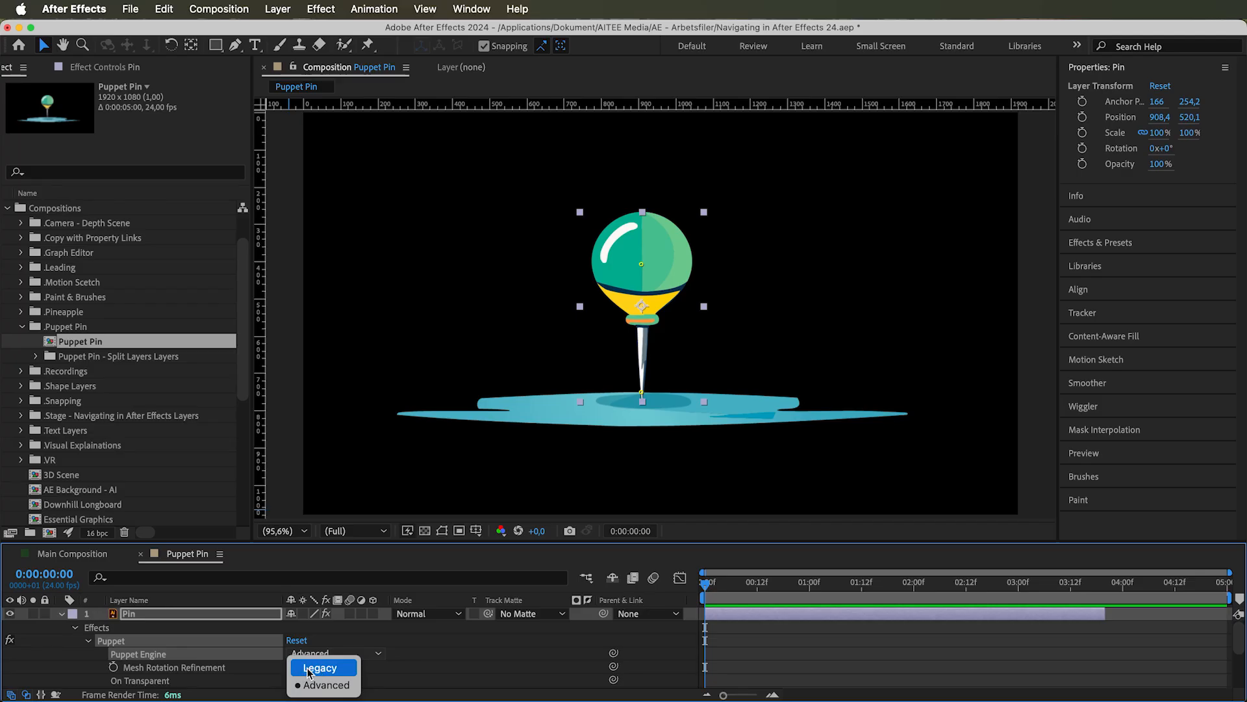
left_click(318, 669)
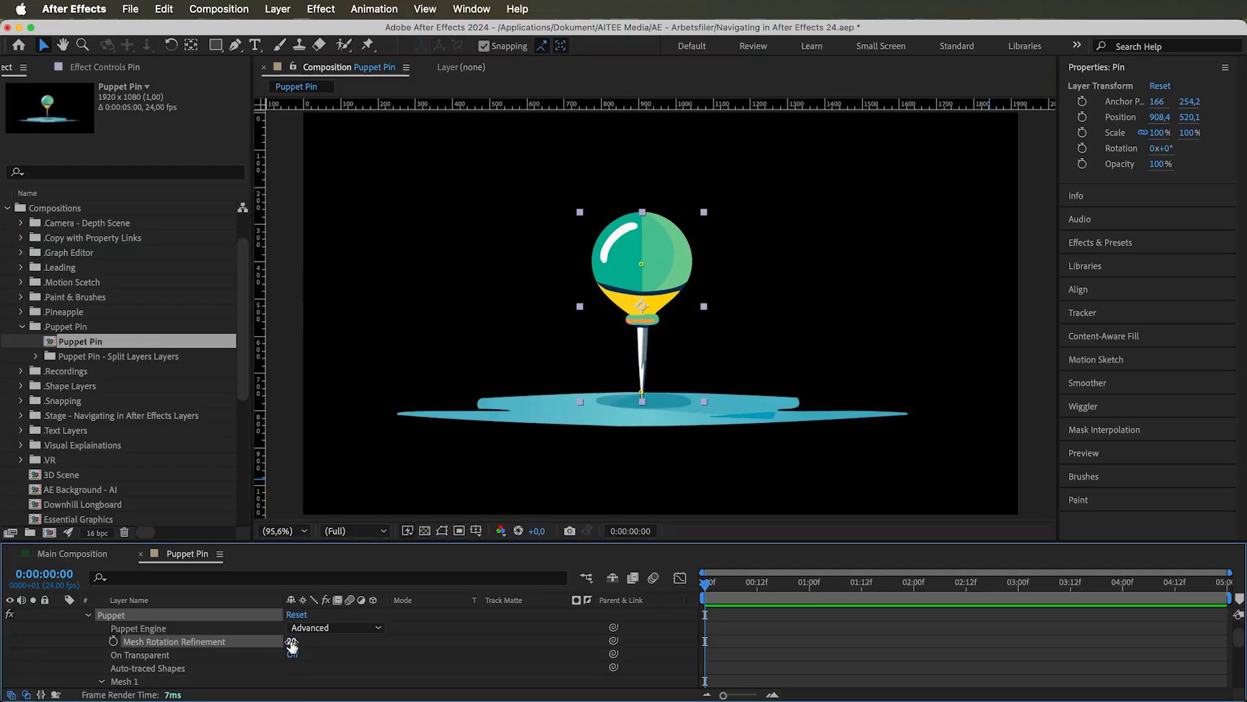
Try lower and higher values for the Puppet effect's Mesh Rotation Refinement
left_click_drag(292, 641, 240, 640)
left_click_drag(289, 641, 422, 636)
Go to 0:00:00:12 and move the head's puppet pin down onto the ground beside the needle tip
left_click_drag(706, 587, 760, 585)
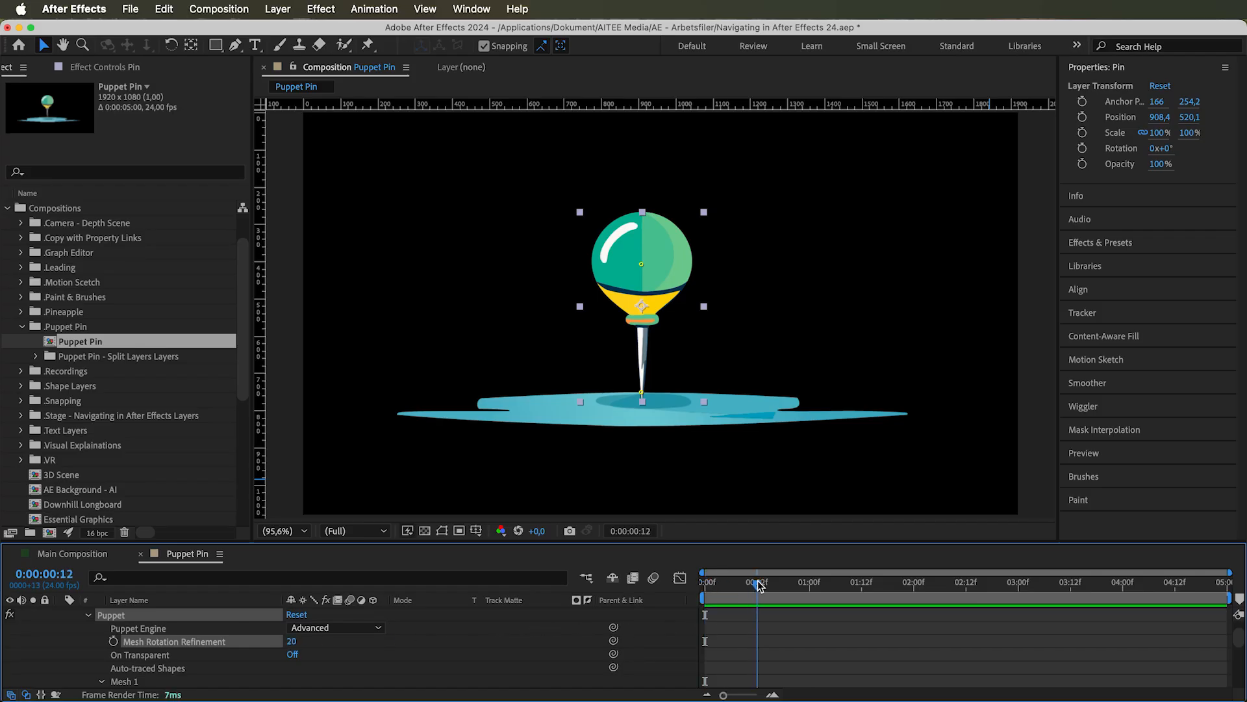
mouse_move(641, 267)
left_mouse_down()
mouse_move(604, 298)
mouse_move(583, 396)
left_mouse_up()
Duplicate the Pin layer and move the copy horizontally to an X position of about 513, beside the original
scroll(204, 620, "up", 2)
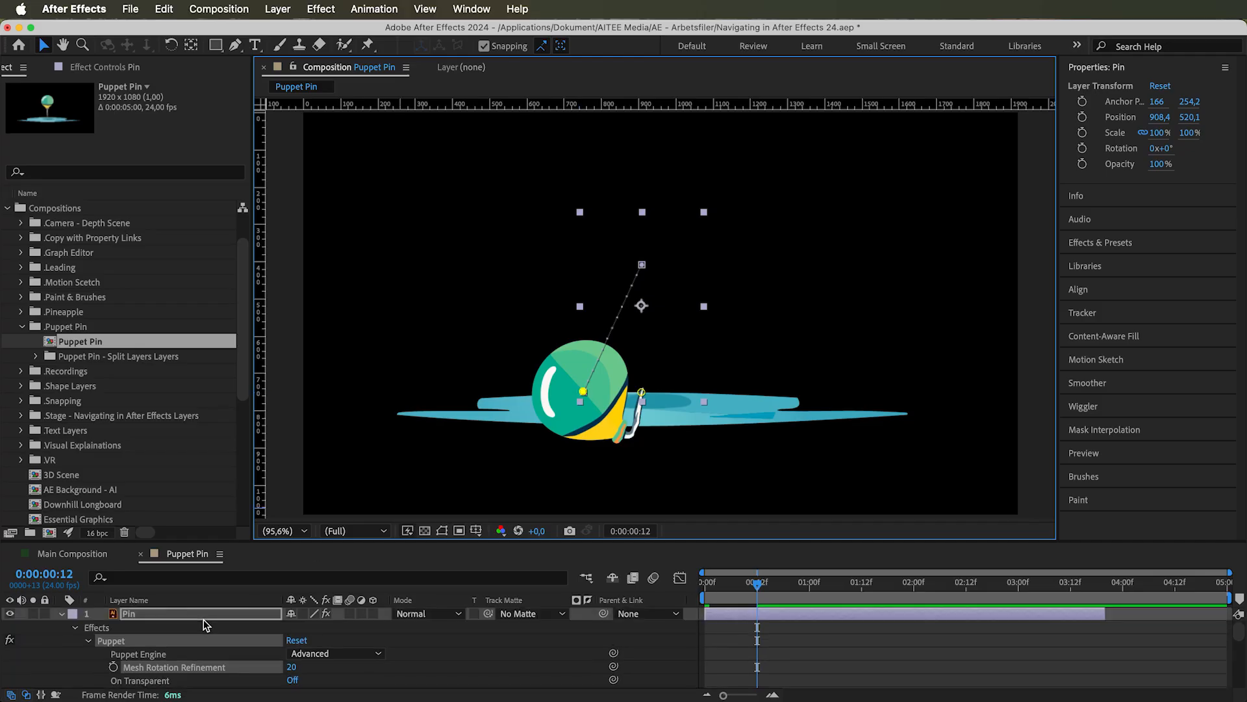
left_click(190, 614)
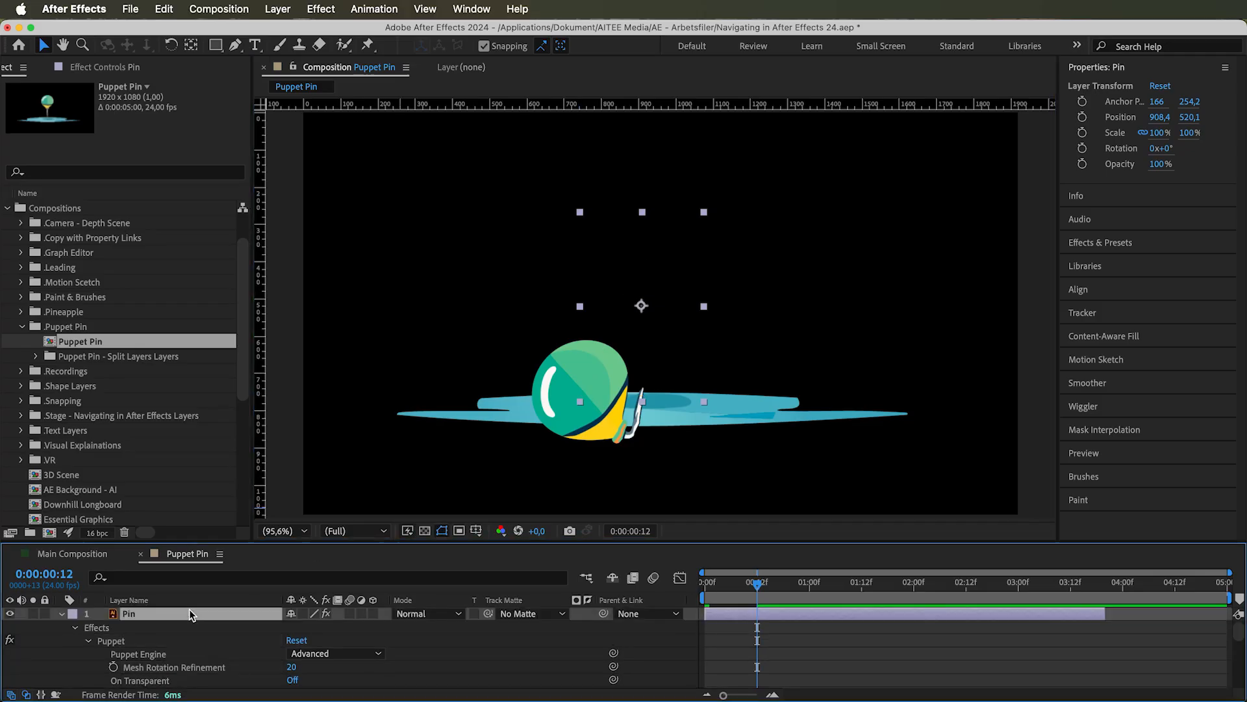
left_click(164, 9)
left_click(182, 239)
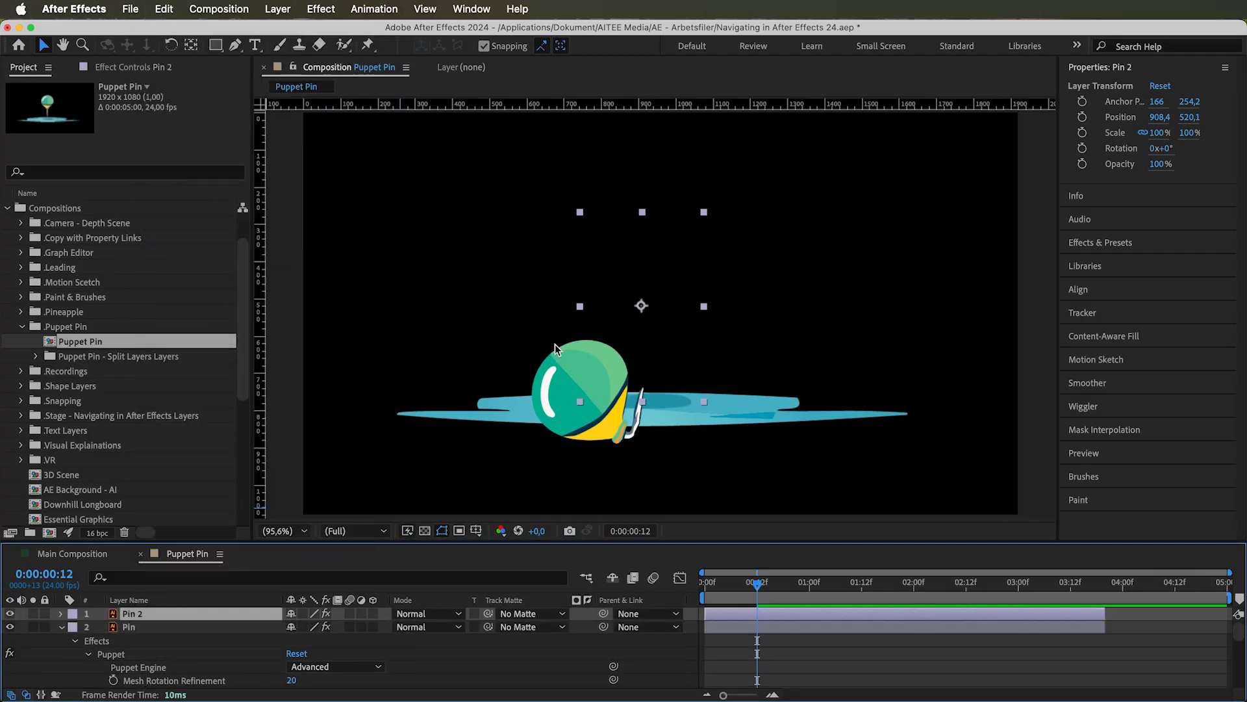
left_click_drag(610, 349, 463, 367)
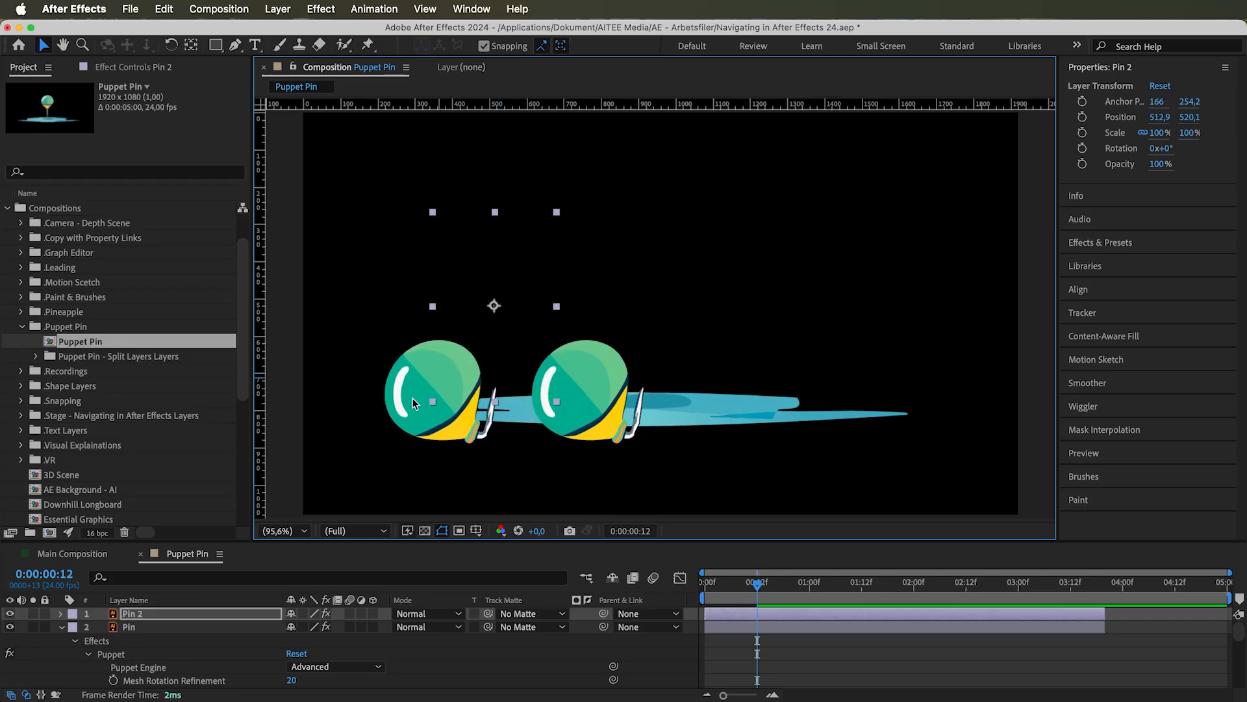
Set the Mesh Rotation Refinement of the duplicated pin layer's Puppet effect to 1
left_click(60, 614)
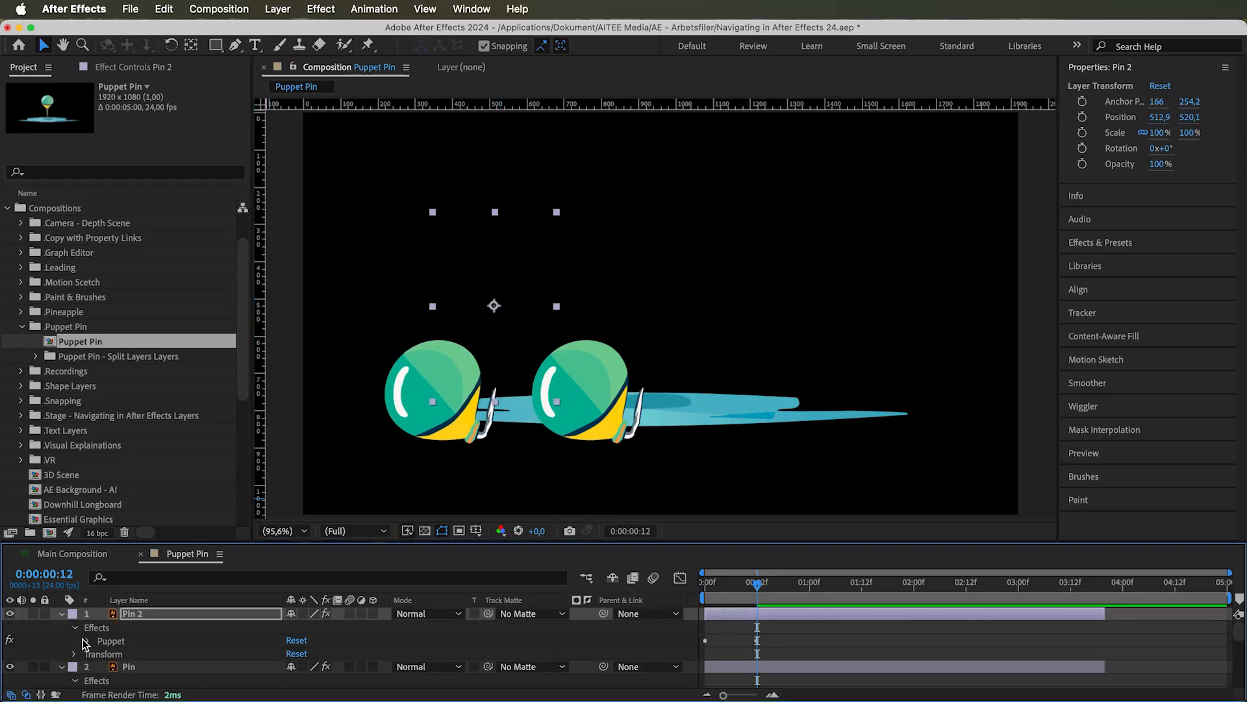
left_click(85, 640)
scroll(83, 638, "down", 1)
left_click_drag(292, 640, 43, 680)
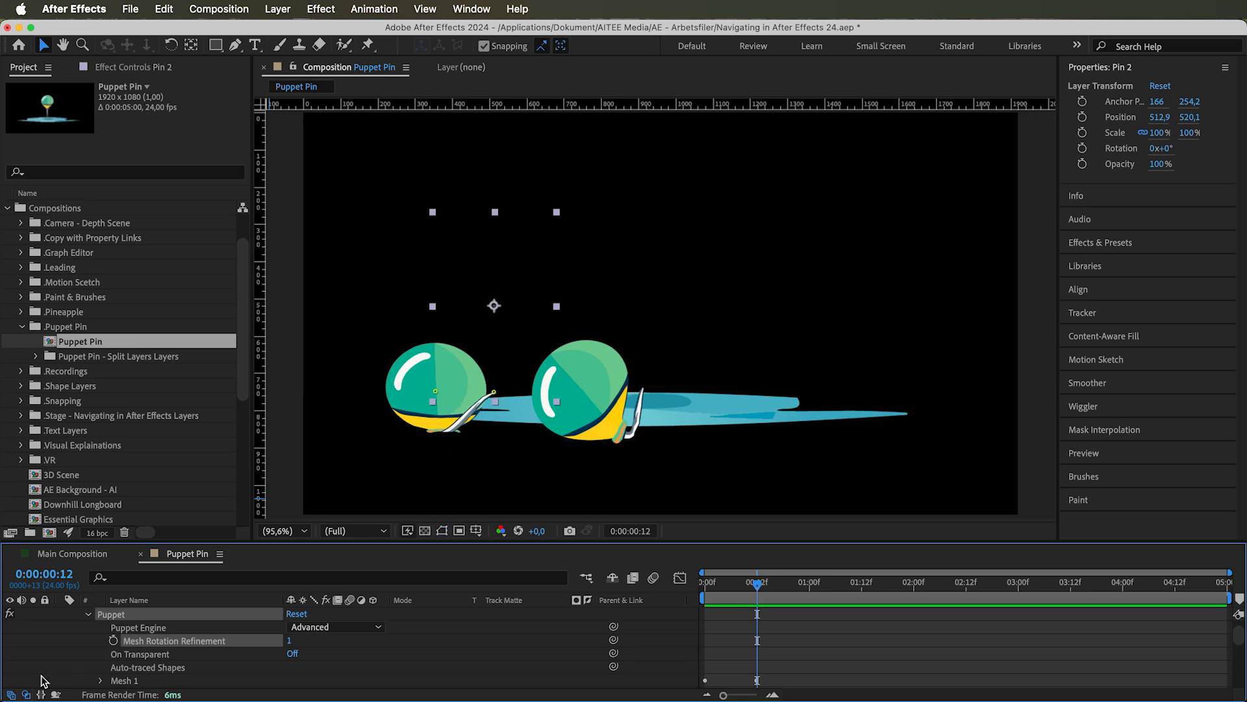
Preview the animation from the first frame to compare how the two pins bend, and return to the start
left_click_drag(751, 584, 654, 582)
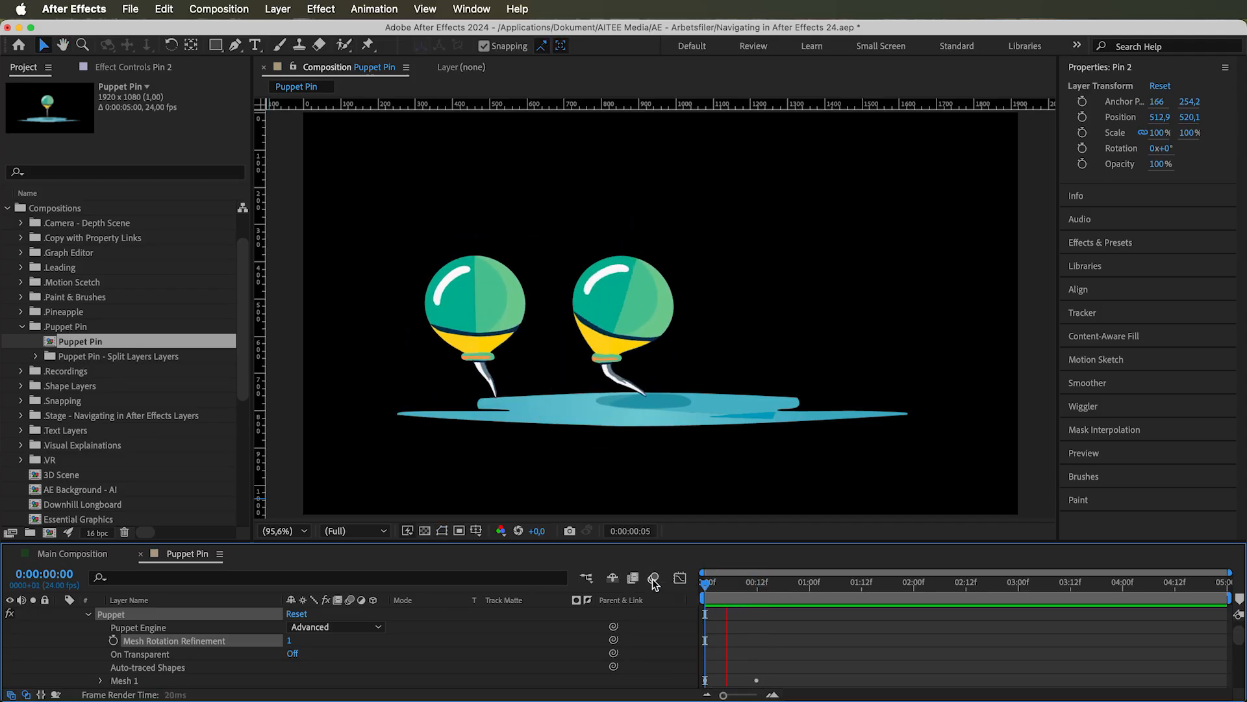
key("space")
left_click_drag(815, 583, 688, 590)
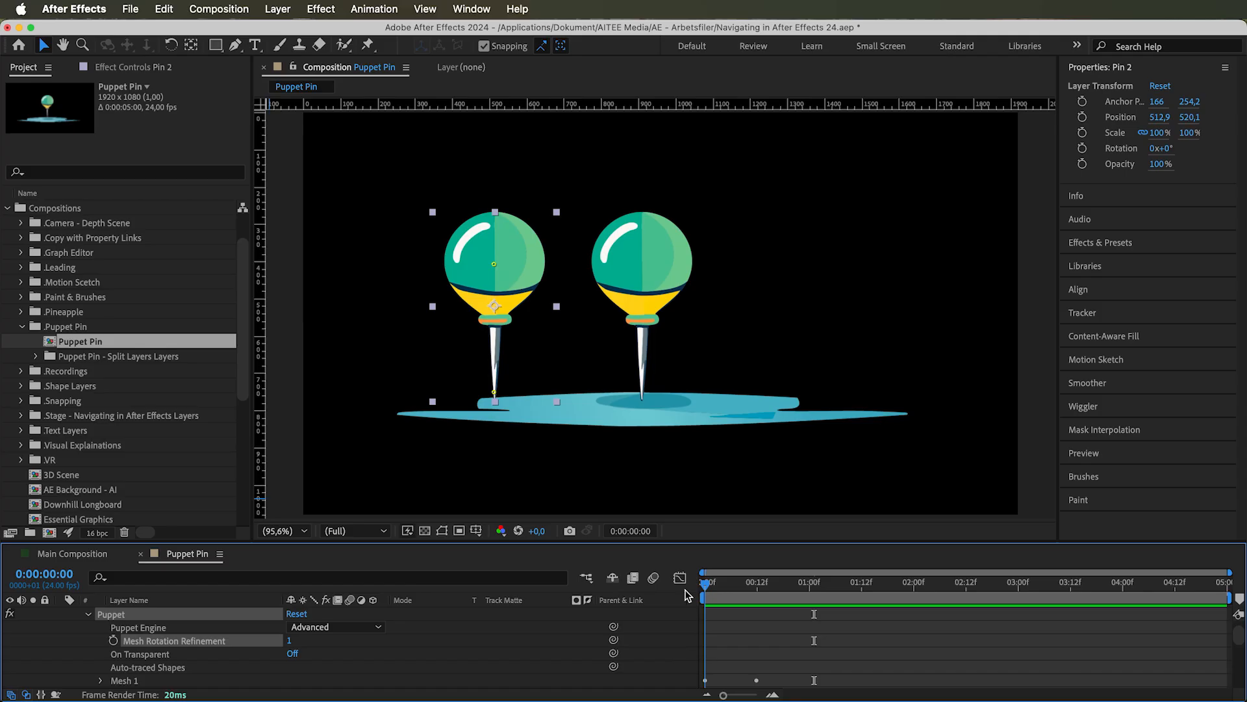
Undo the refinement change, the layer duplication and the head's bending animation
key("super+z")
key("super+z")
key("super+z")
key("super+z")
key("super+z")
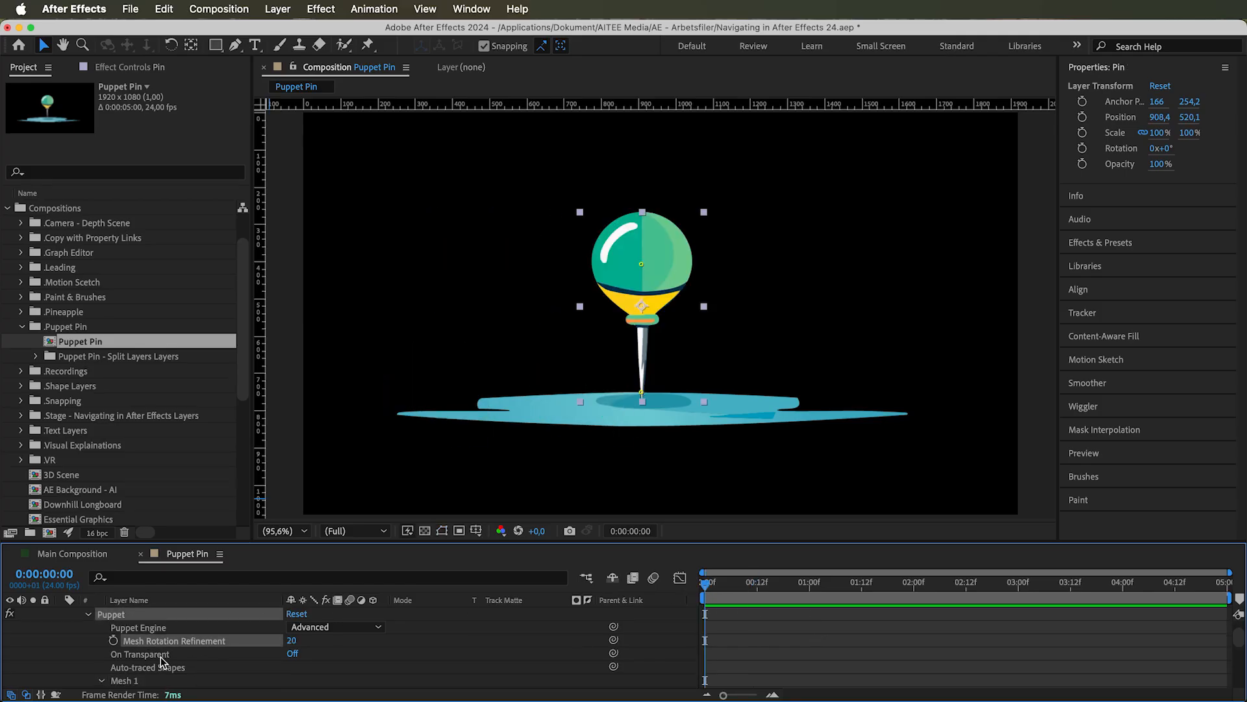
Select the head's puppet pin and increase the mesh Expansion to 161
left_click(161, 656)
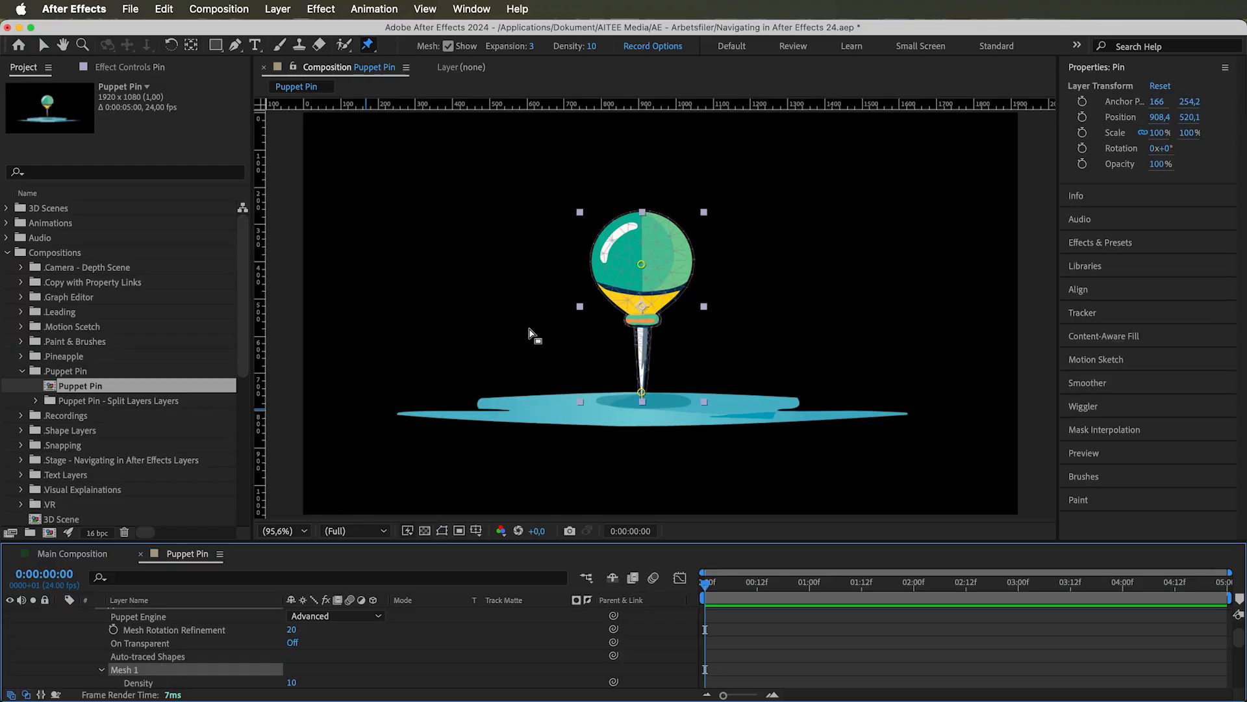
left_click(640, 267)
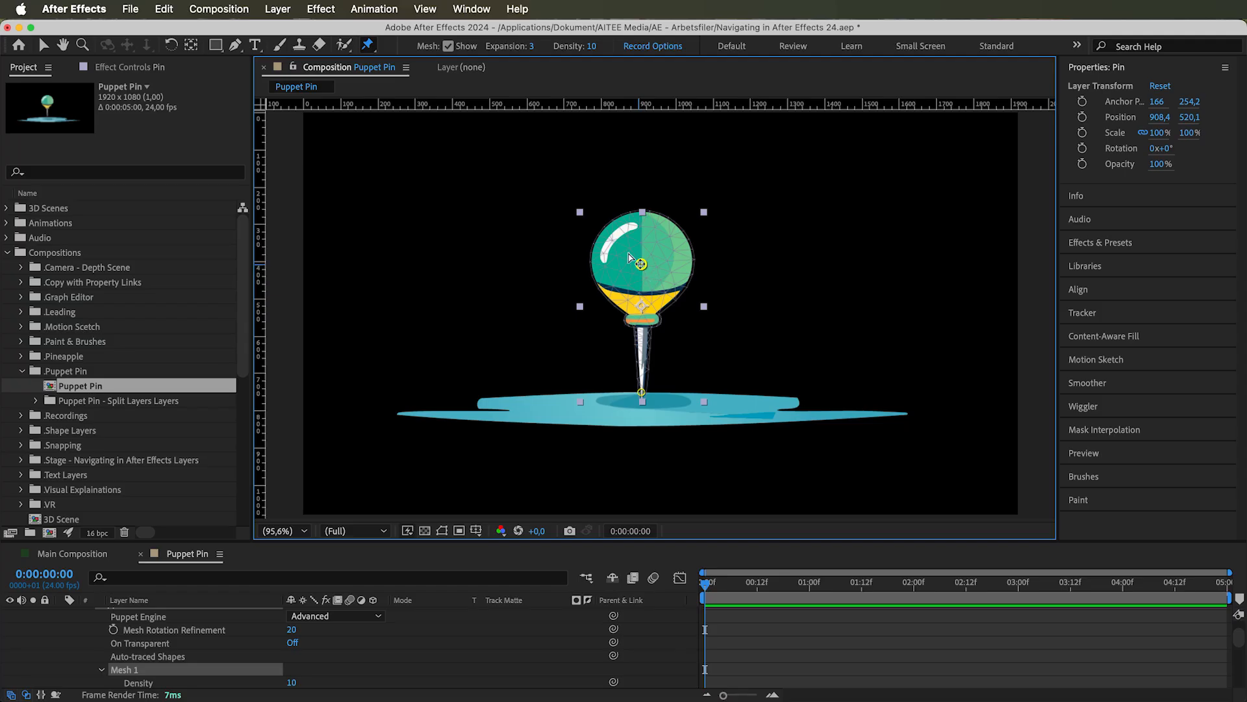
left_click_drag(534, 46, 645, 50)
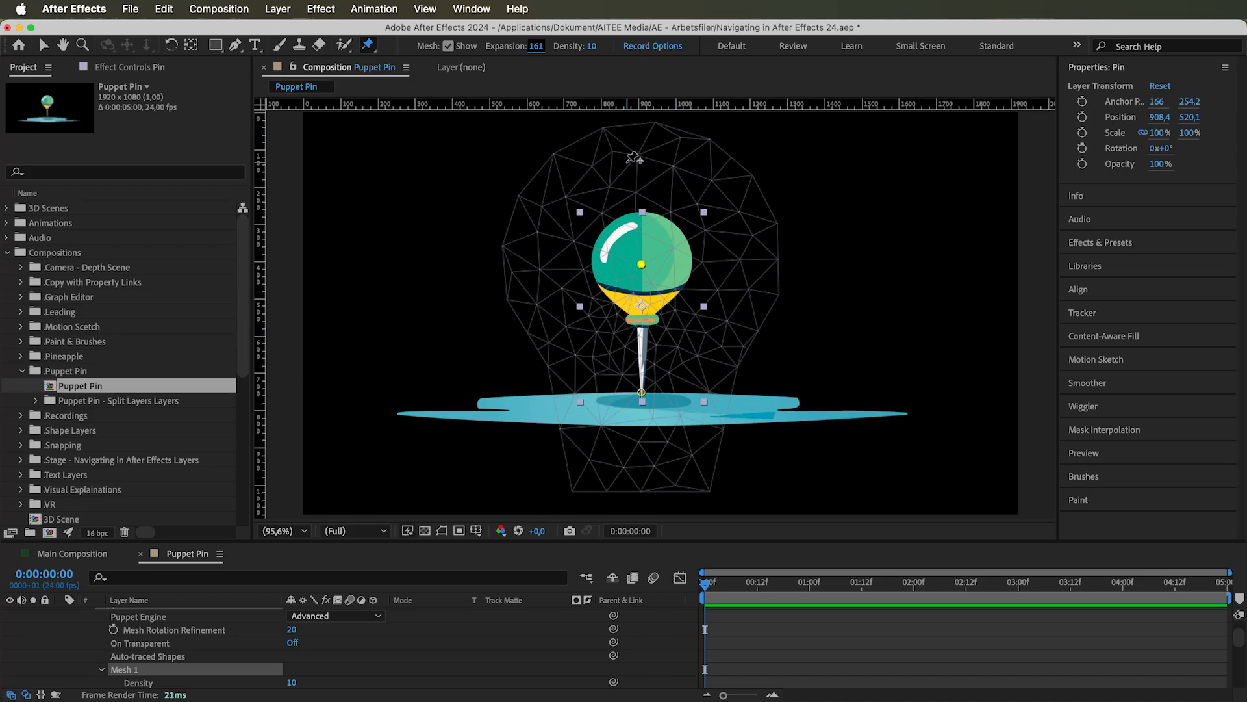
Lower the mesh Expansion to -130, and readjust it to -53
left_click_drag(515, 48, 356, 104)
left_click(753, 389)
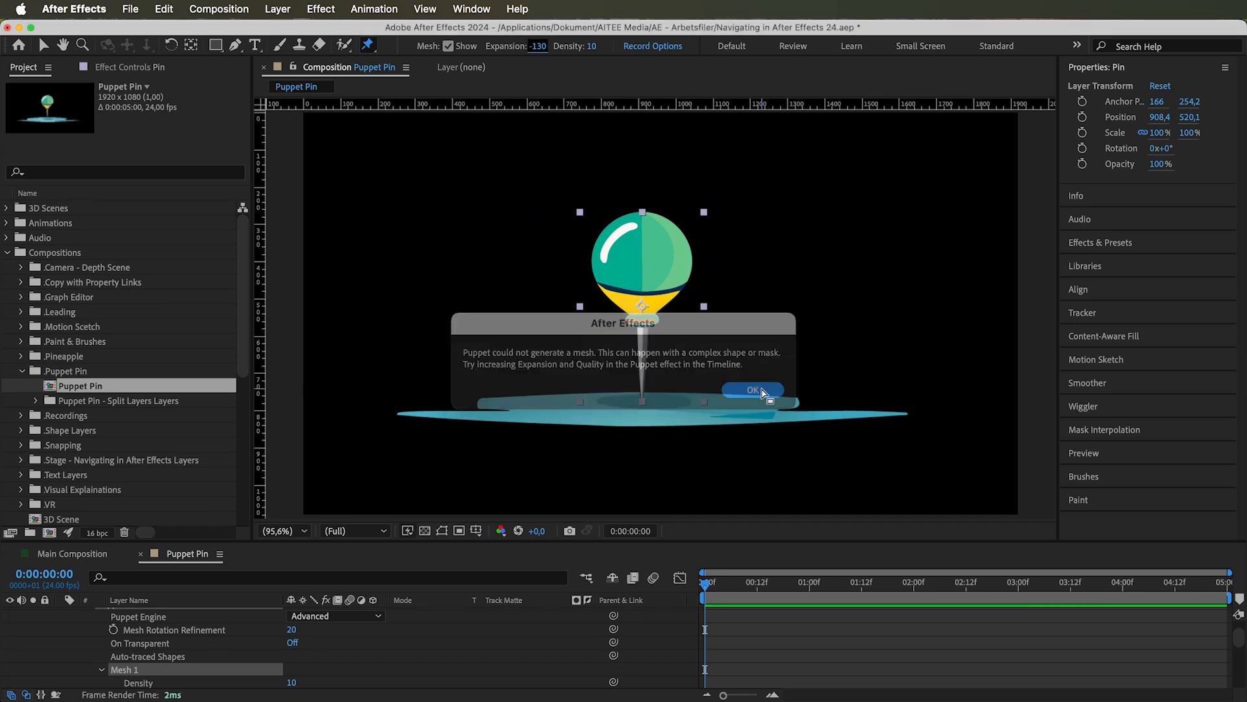
left_click_drag(597, 47, 599, 47)
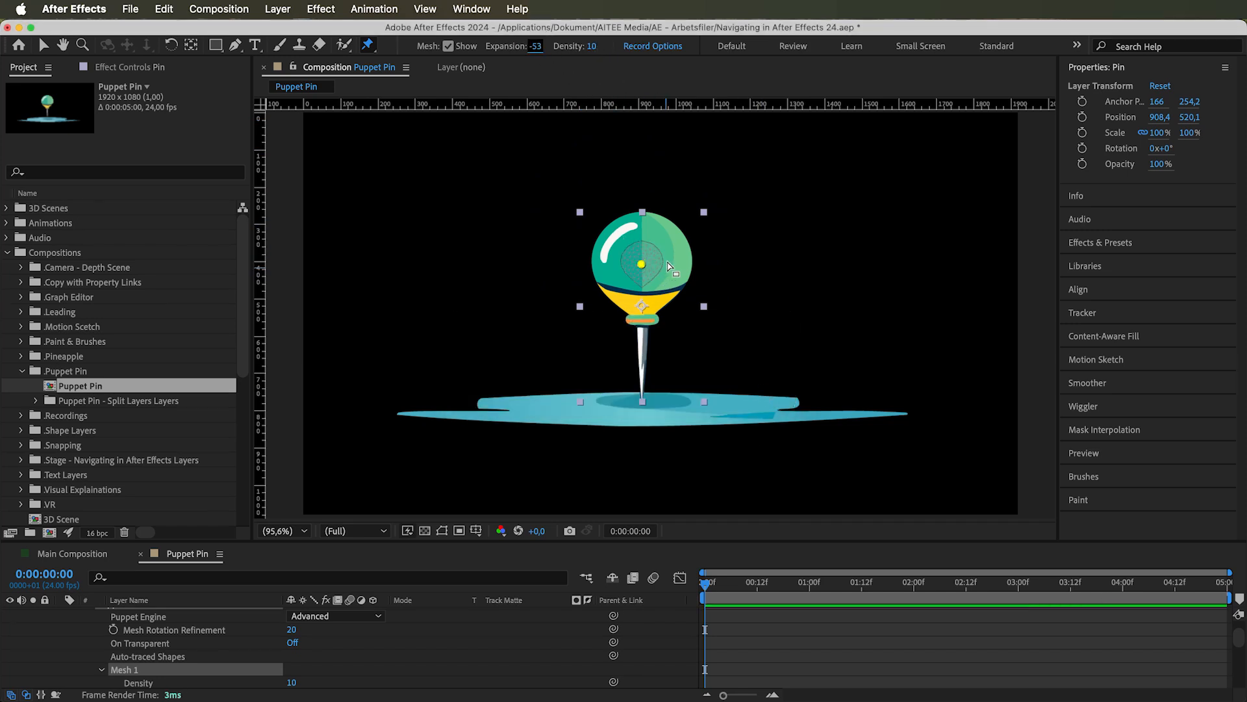
Switch the Puppet effect's On Transparent property on and back off
scroll(181, 661, "up", 2)
left_click(159, 677)
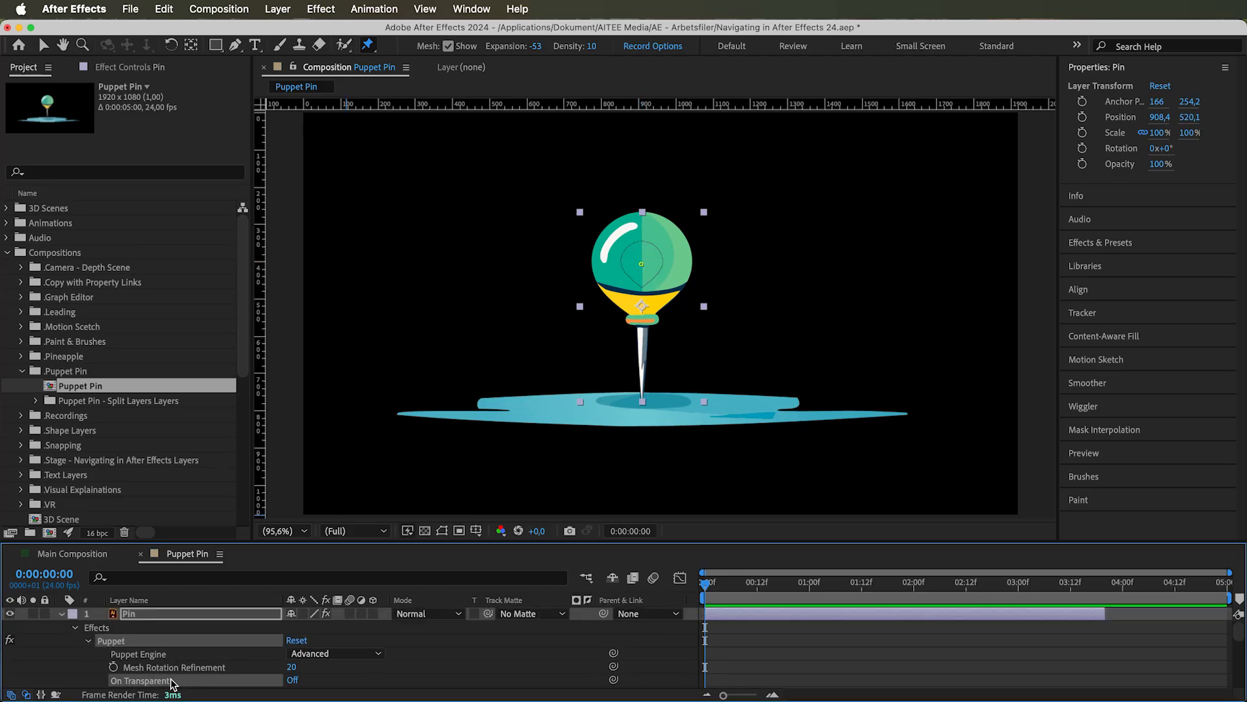
left_click(294, 679)
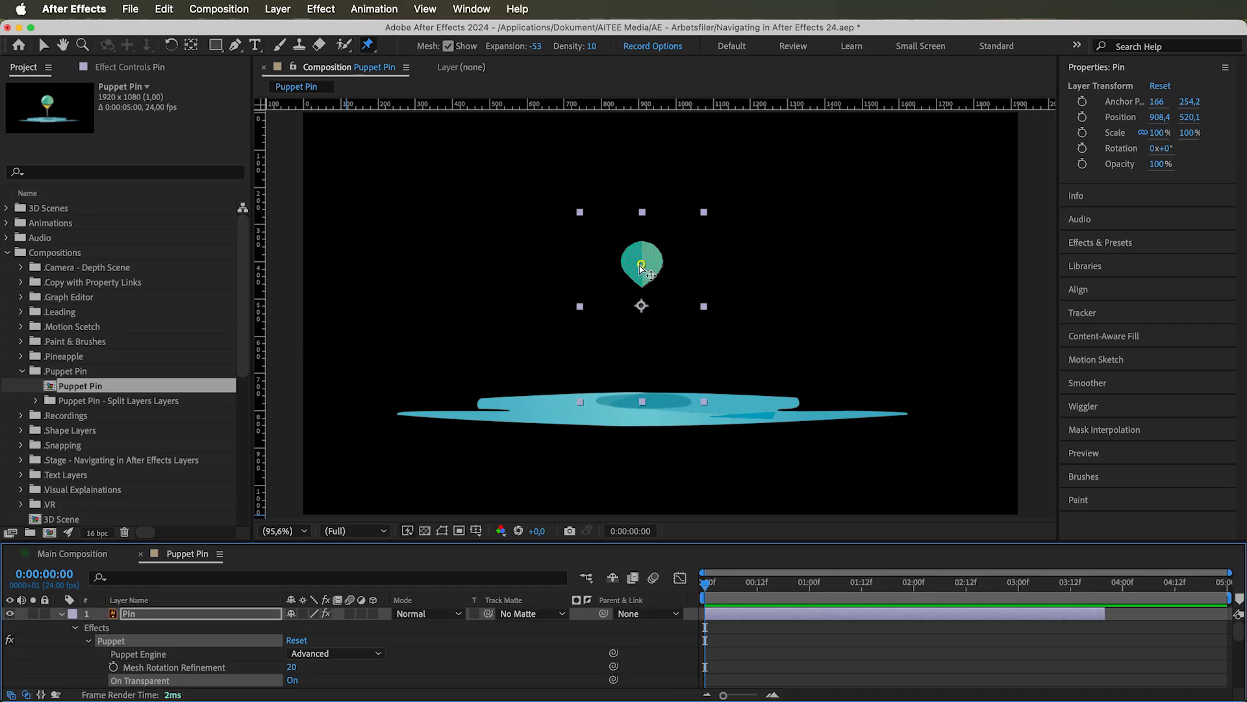
left_click(293, 680)
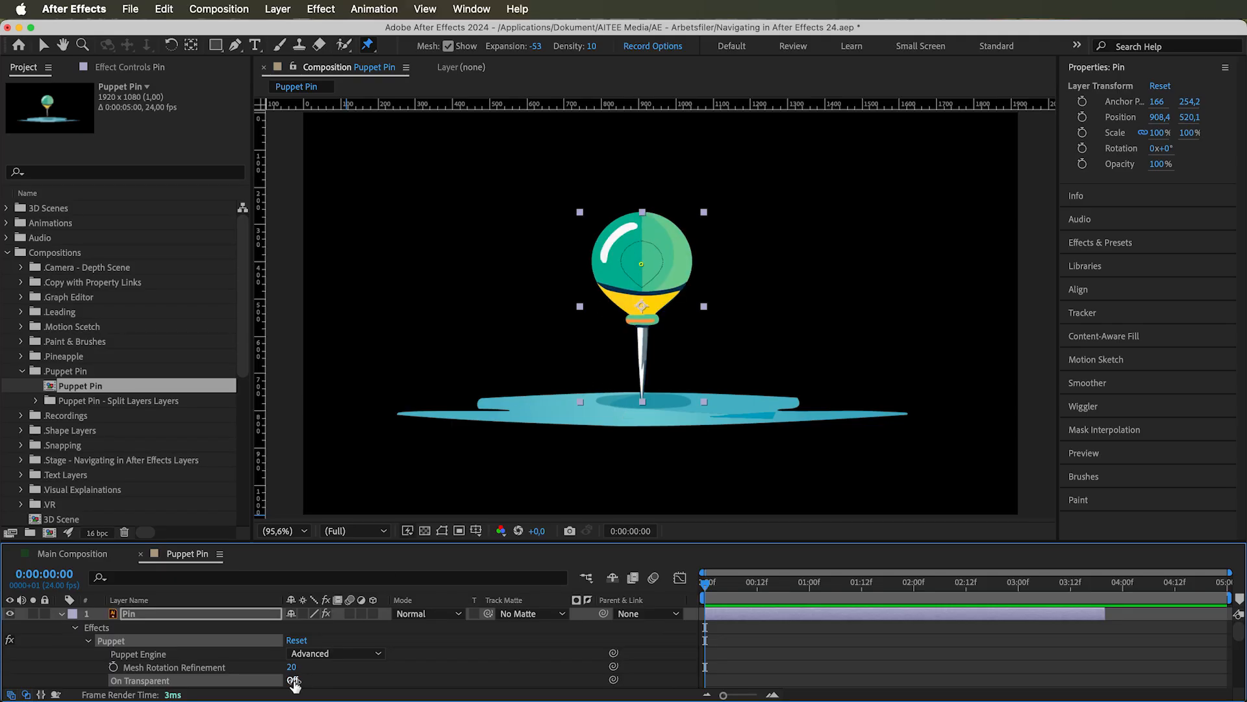
Set the Puppet mesh Expansion to 3 and reselect the head's puppet pin
left_click(537, 46)
type("3")
left_click(641, 264)
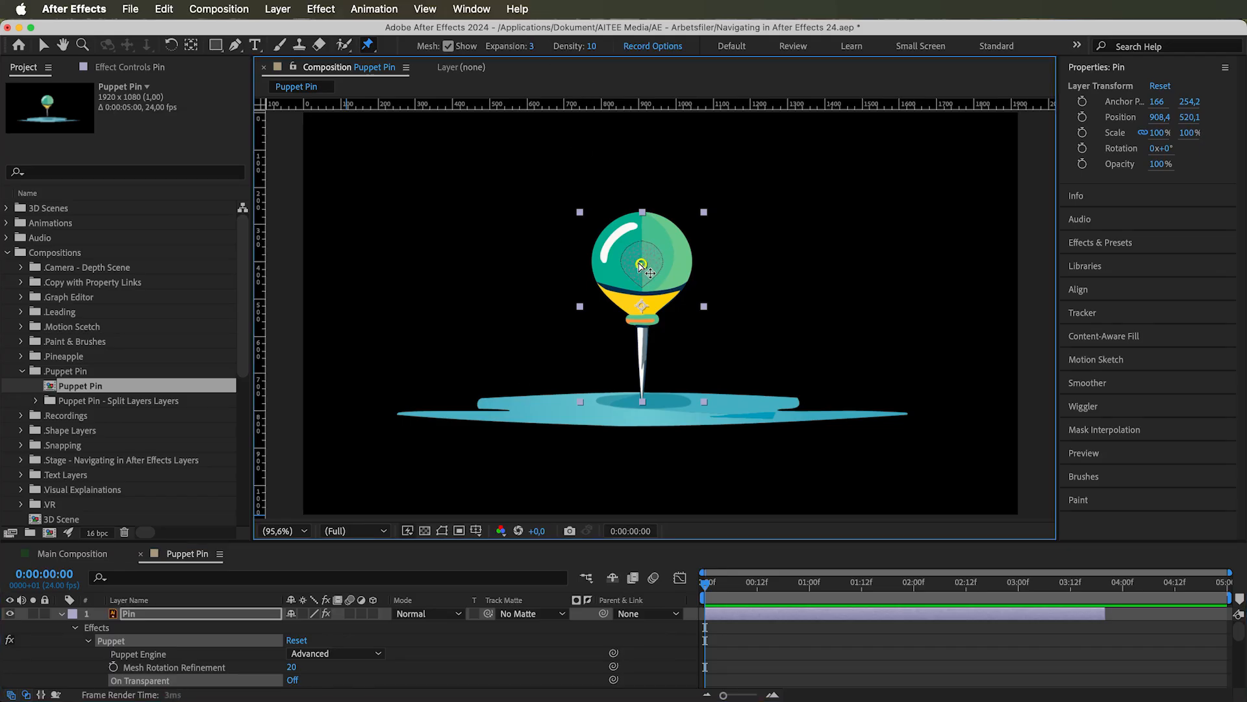
left_click(533, 46)
type("3")
key("Return")
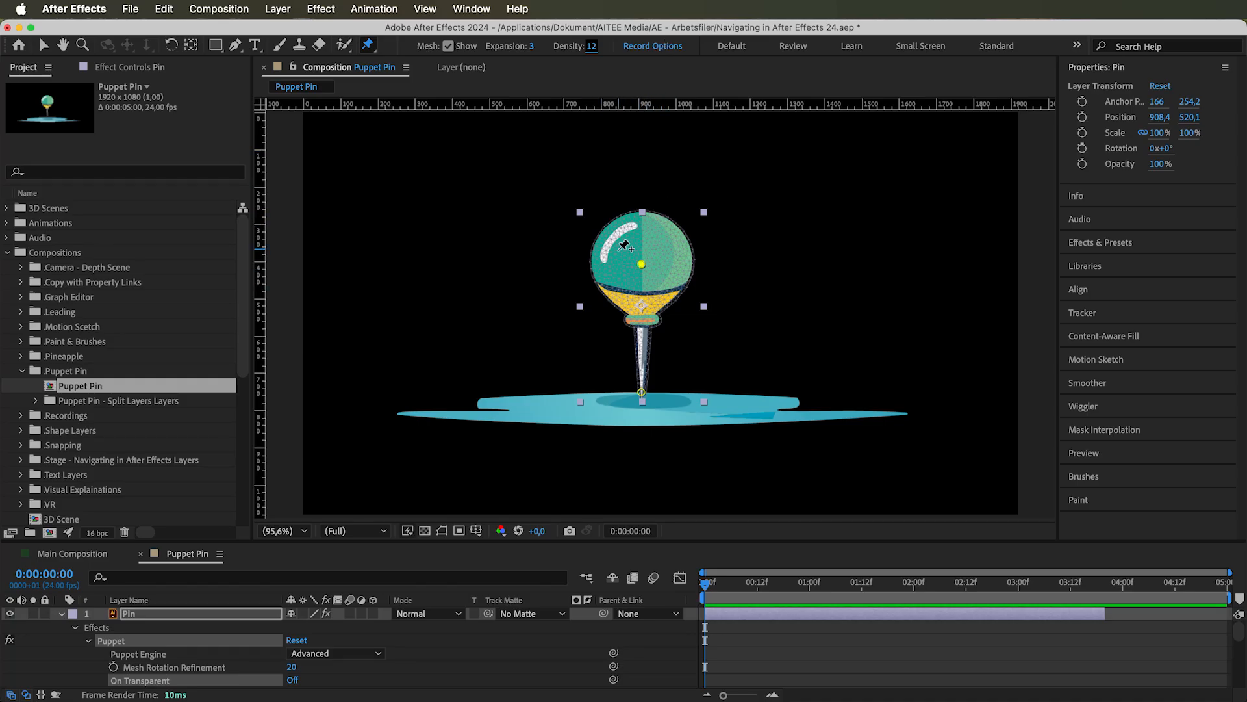
Try a mesh Density of 0 with the pin's head in close-up, and set it back to 10
left_click(82, 45)
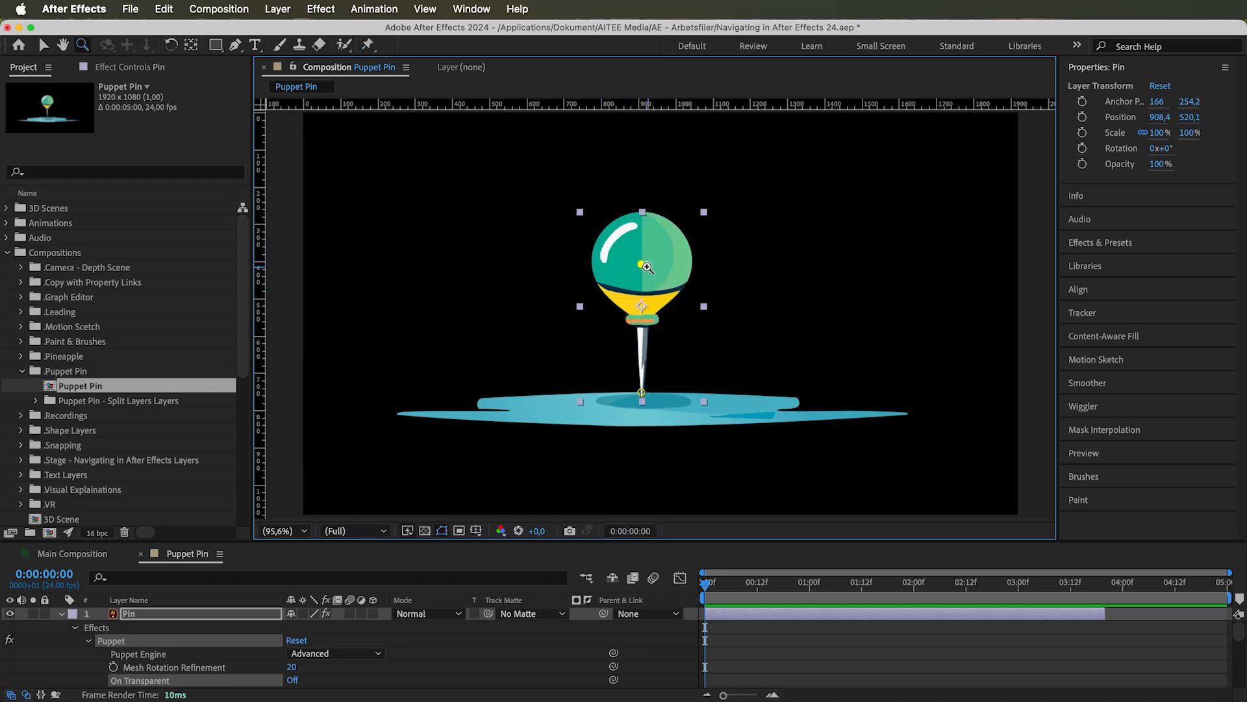
left_click(666, 317)
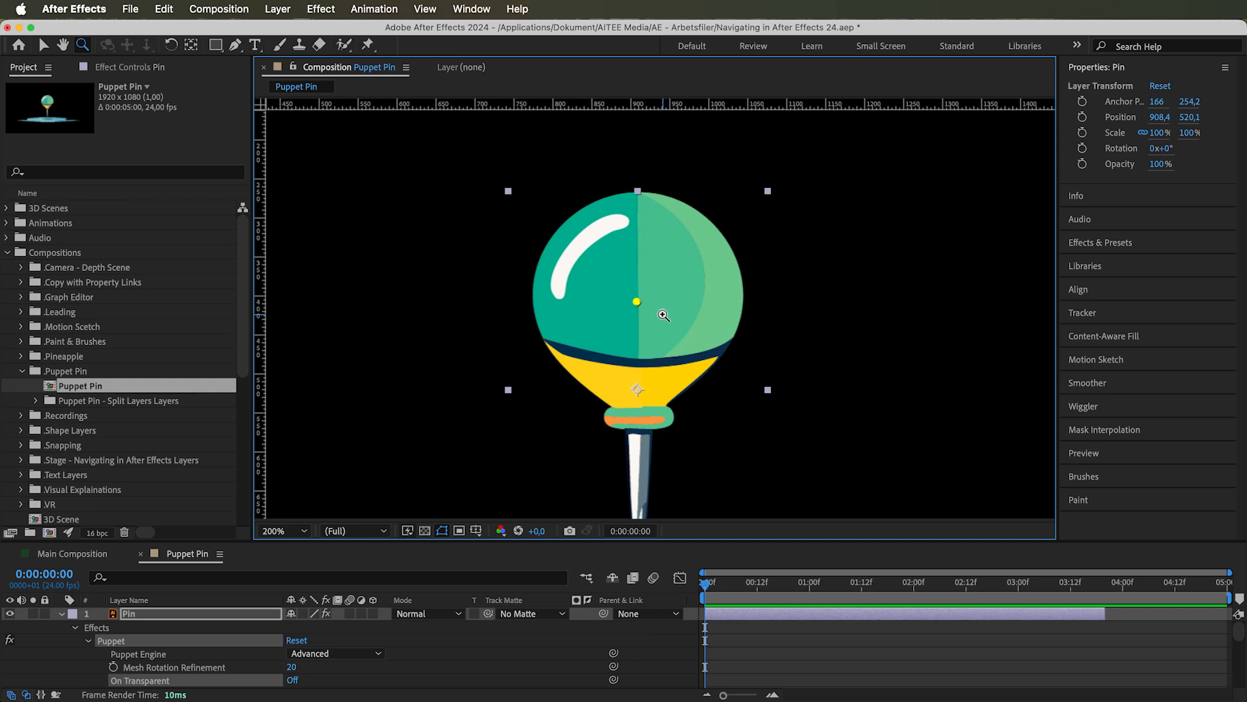
left_click(368, 44)
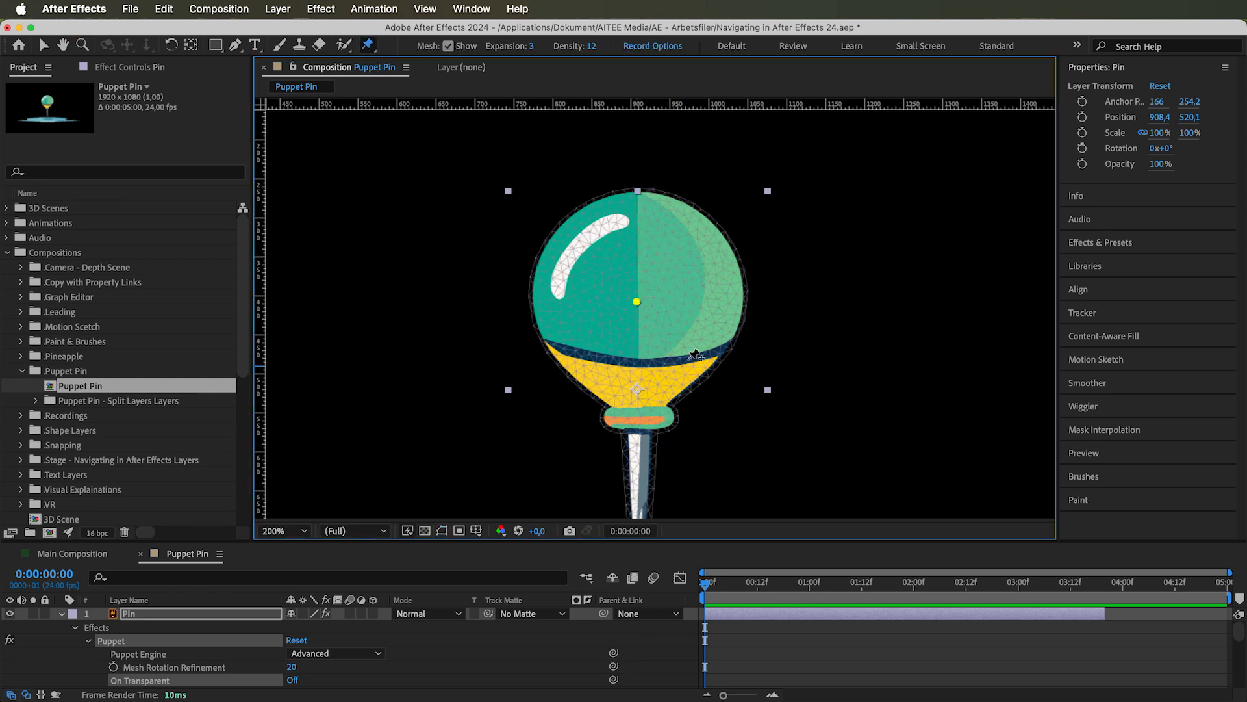
left_click(590, 46)
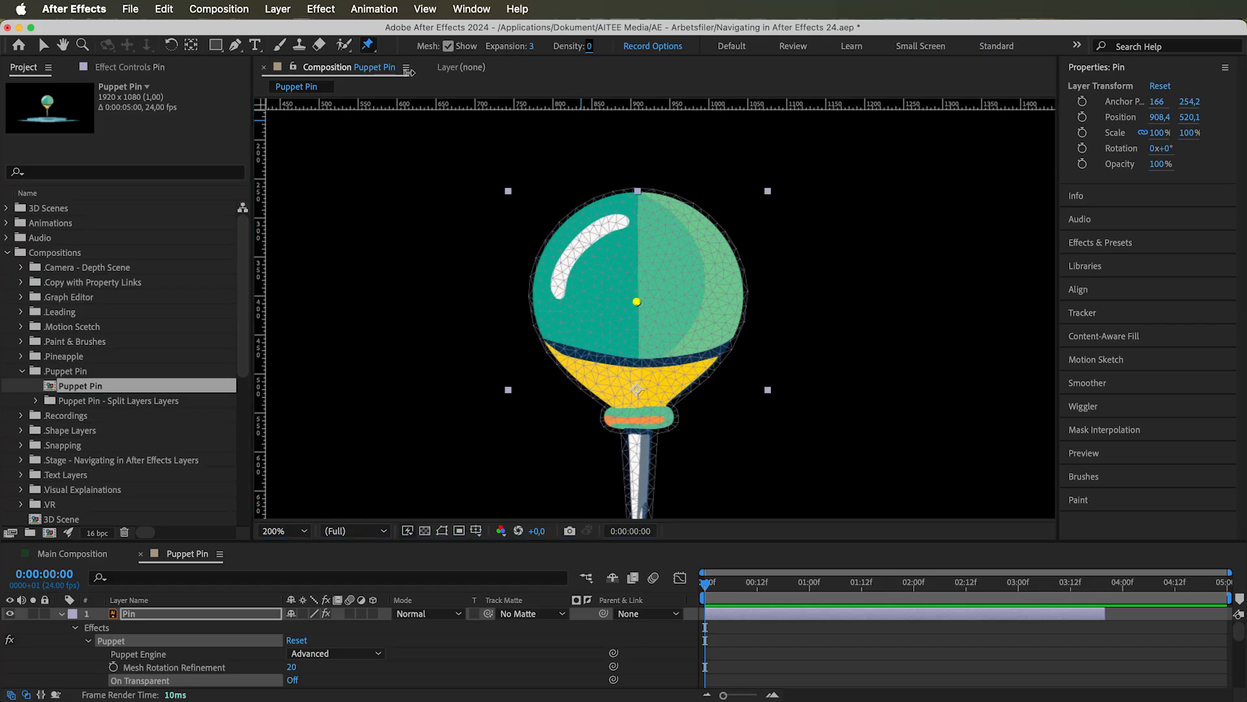
type("0")
key("Return")
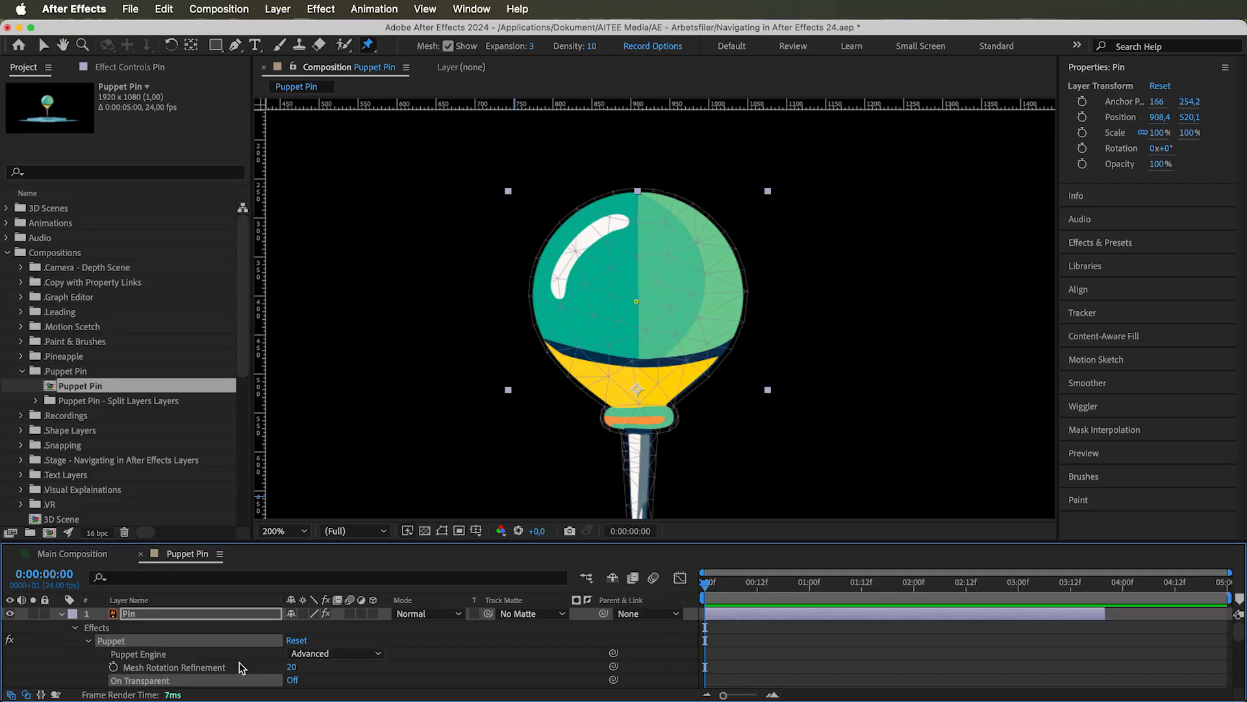
Locate the Auto-traced Shapes property in the Puppet effect and select the head's puppet pin
scroll(239, 661, "down", 2)
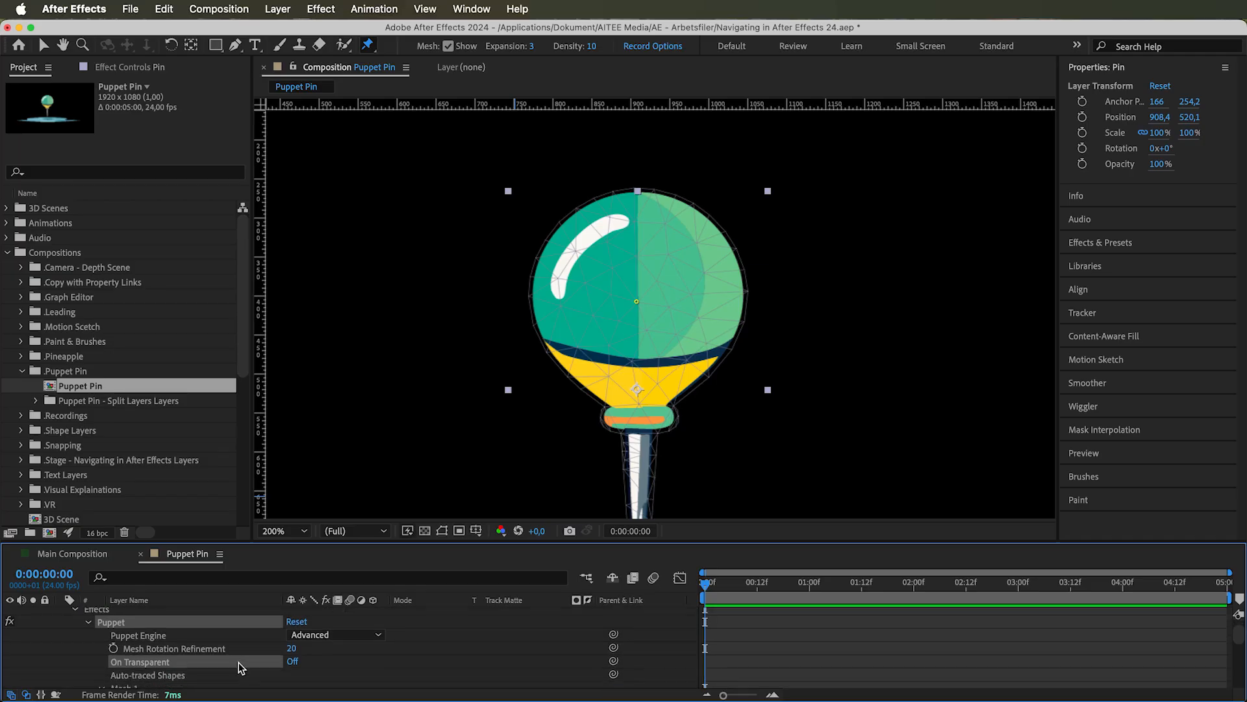
scroll(239, 661, "down", 1)
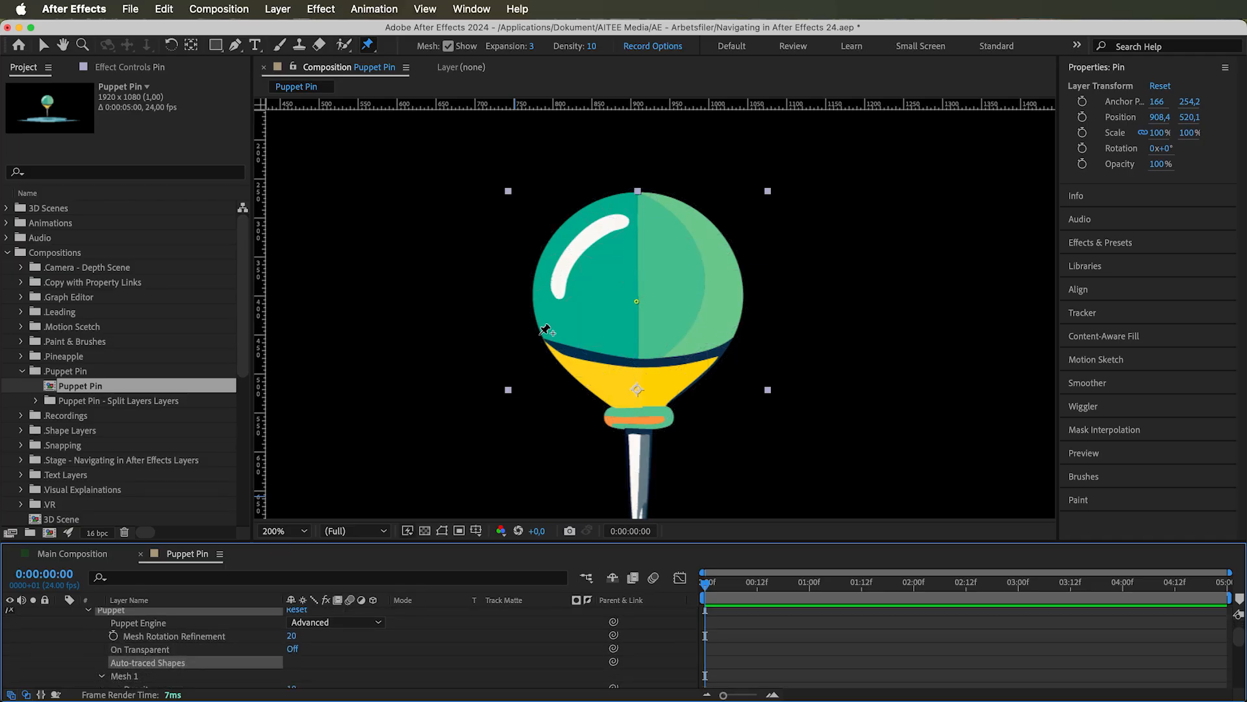
left_click(636, 302)
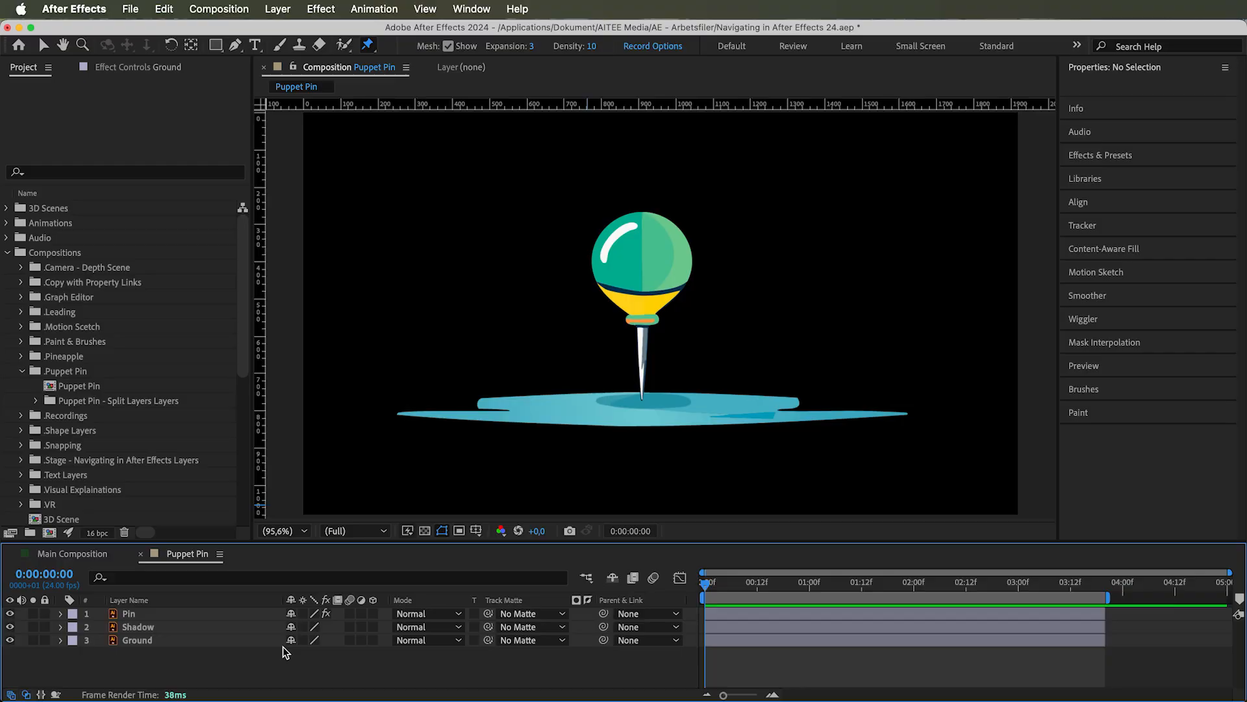
Start Auto-trace on the Ground layer with the time span set to Work Area
left_click(137, 639)
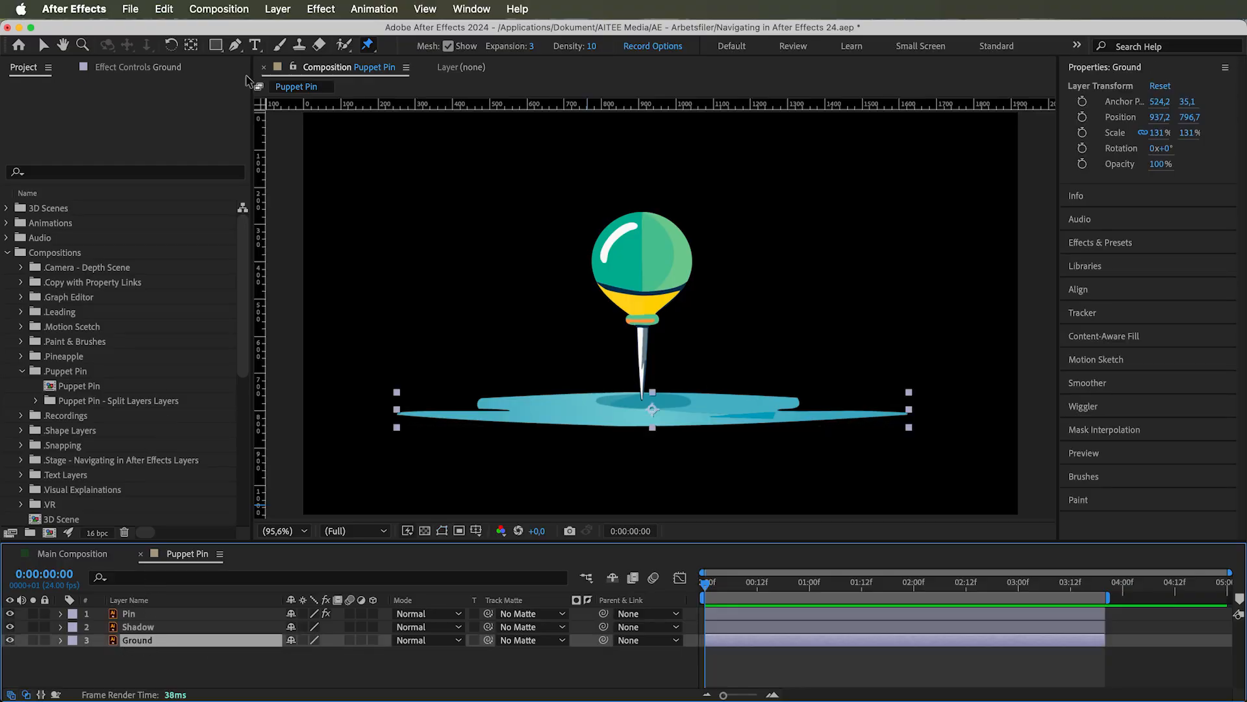
left_click(278, 8)
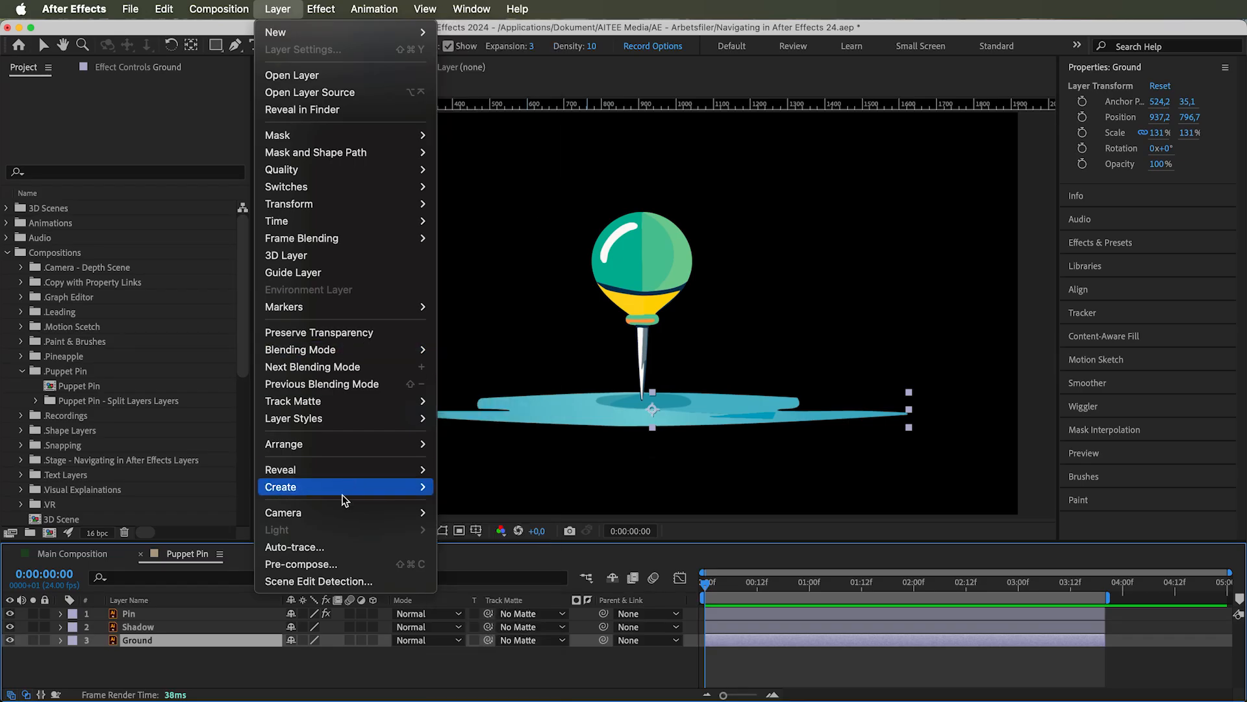
left_click(312, 548)
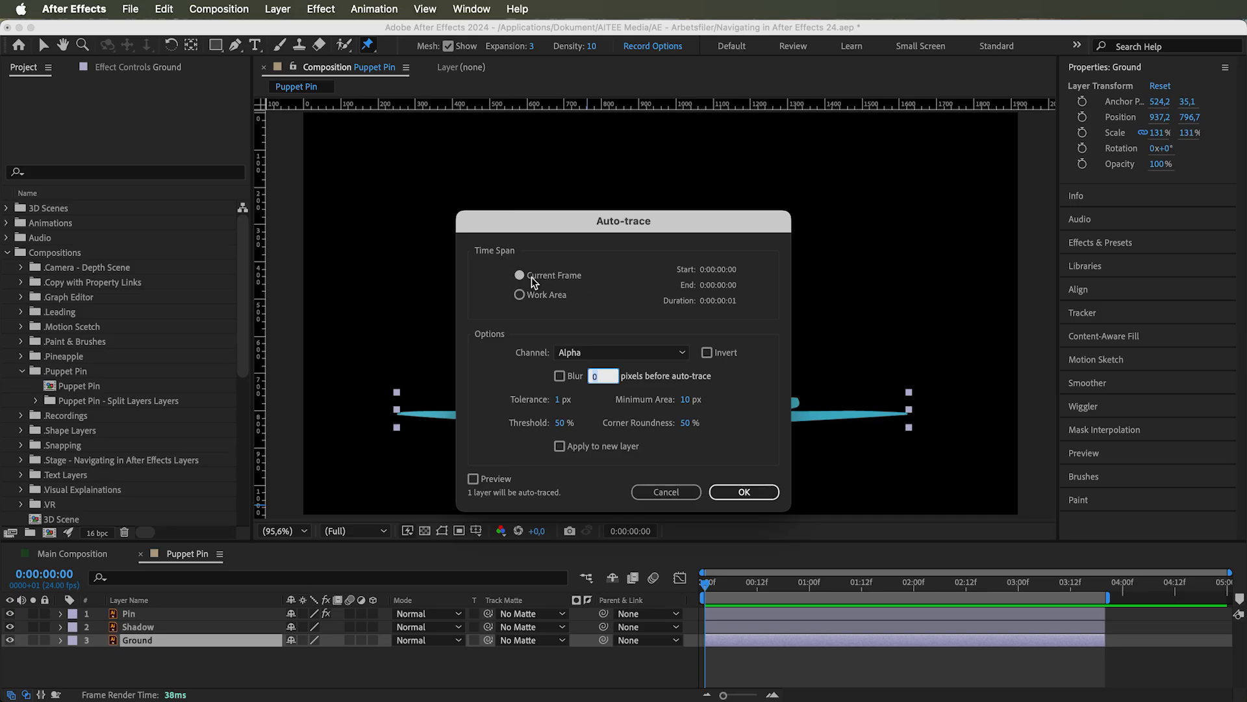
left_click(533, 296)
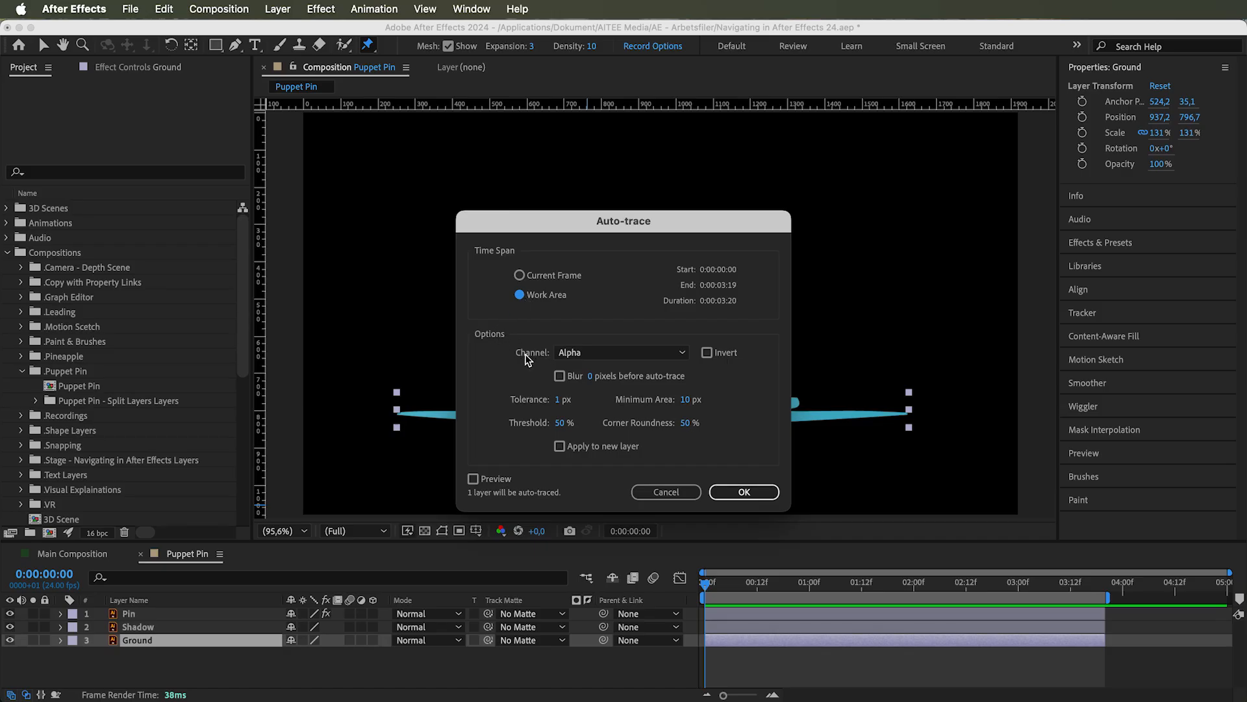
Try the Red, Green, Blue and Luminance channels for the auto-trace, and return to Alpha
left_click(569, 352)
left_click(590, 383)
left_click(585, 353)
left_click(581, 403)
left_click(583, 354)
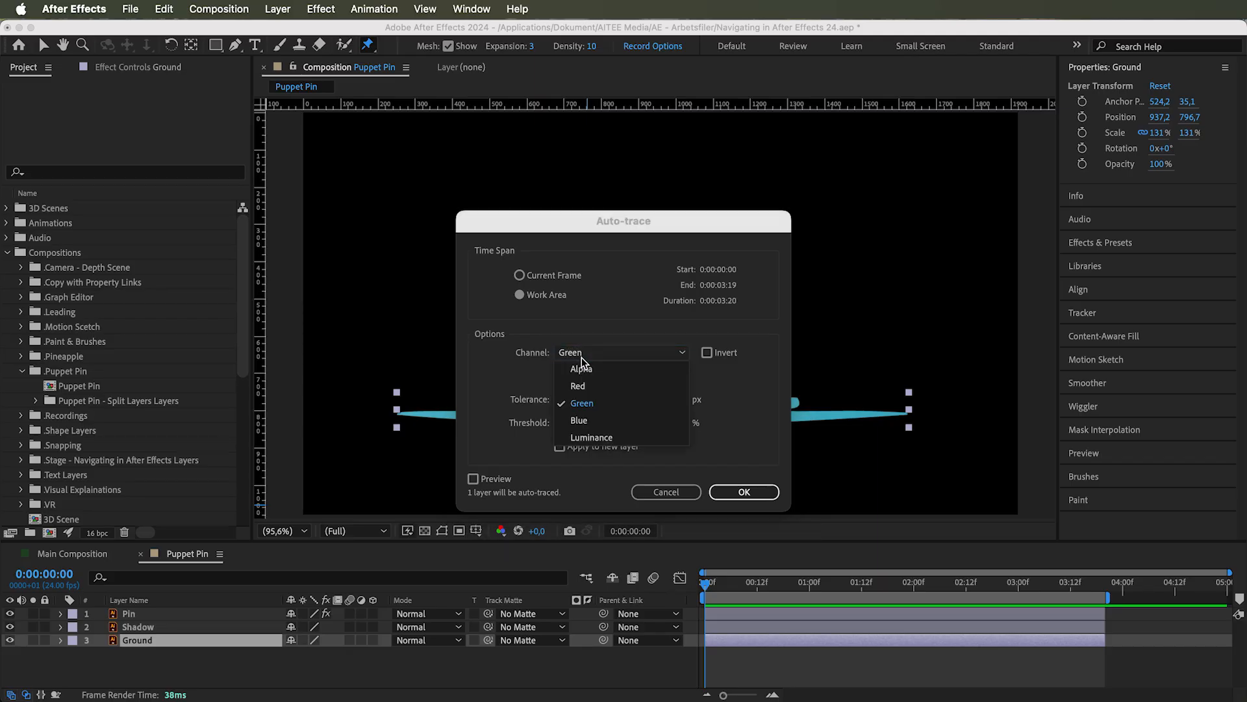
left_click(592, 420)
left_click(587, 354)
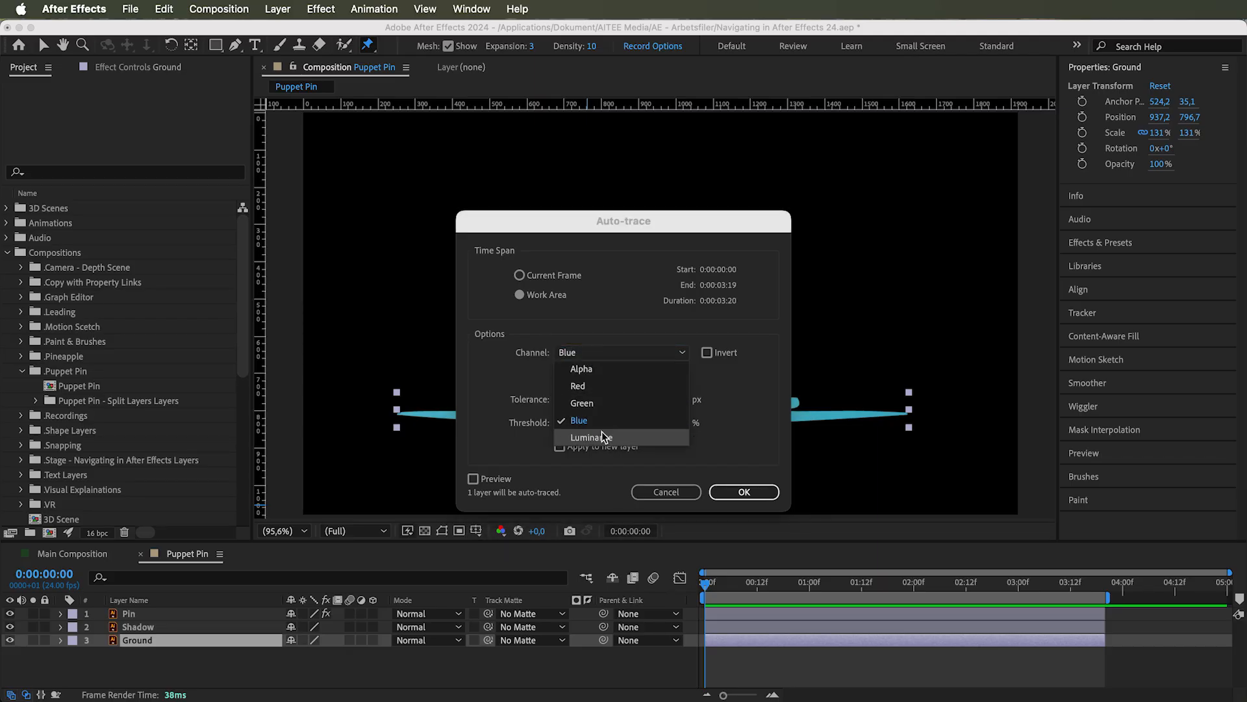
left_click(602, 434)
left_click(574, 352)
left_click(575, 369)
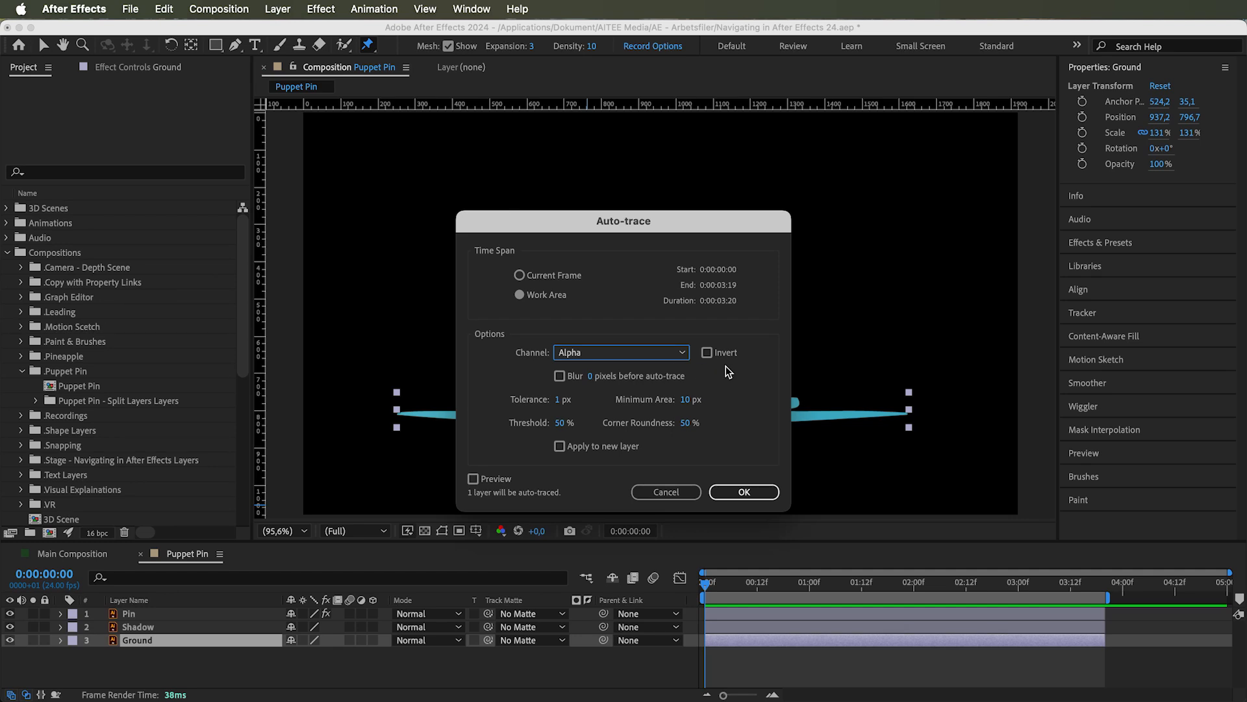
Switch the auto-trace's Invert and Blur options on and back off
left_click(706, 353)
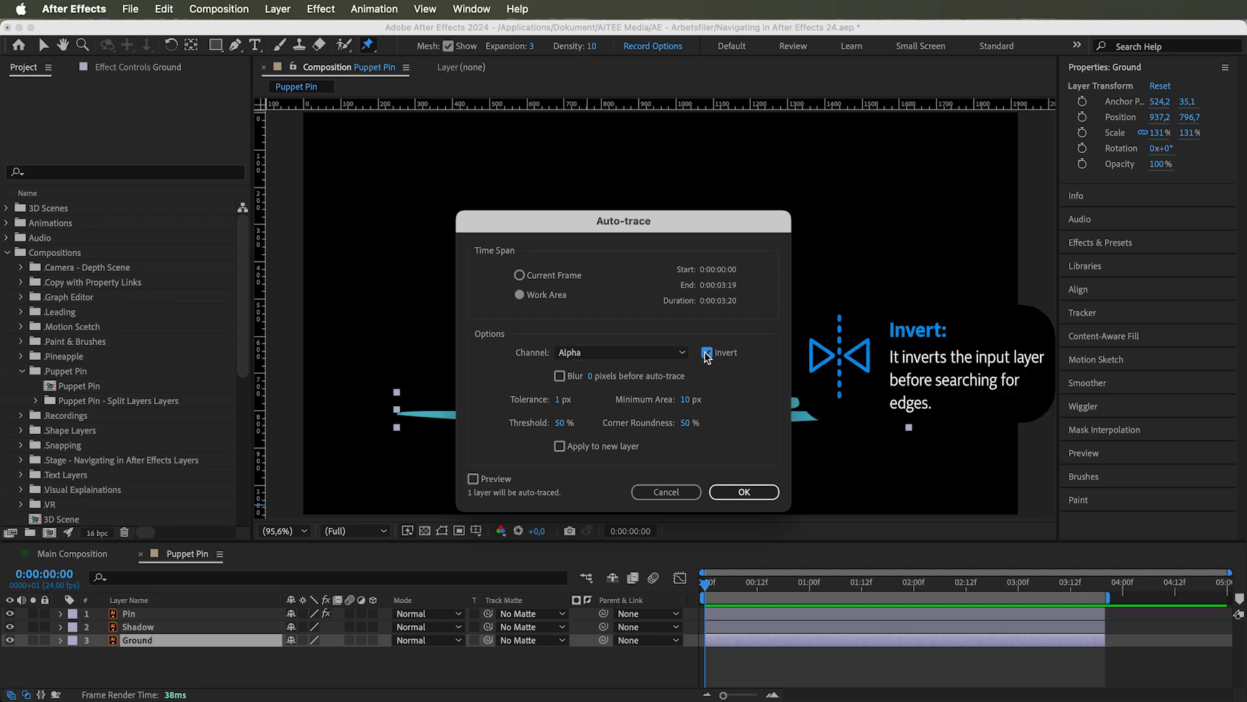
left_click(707, 353)
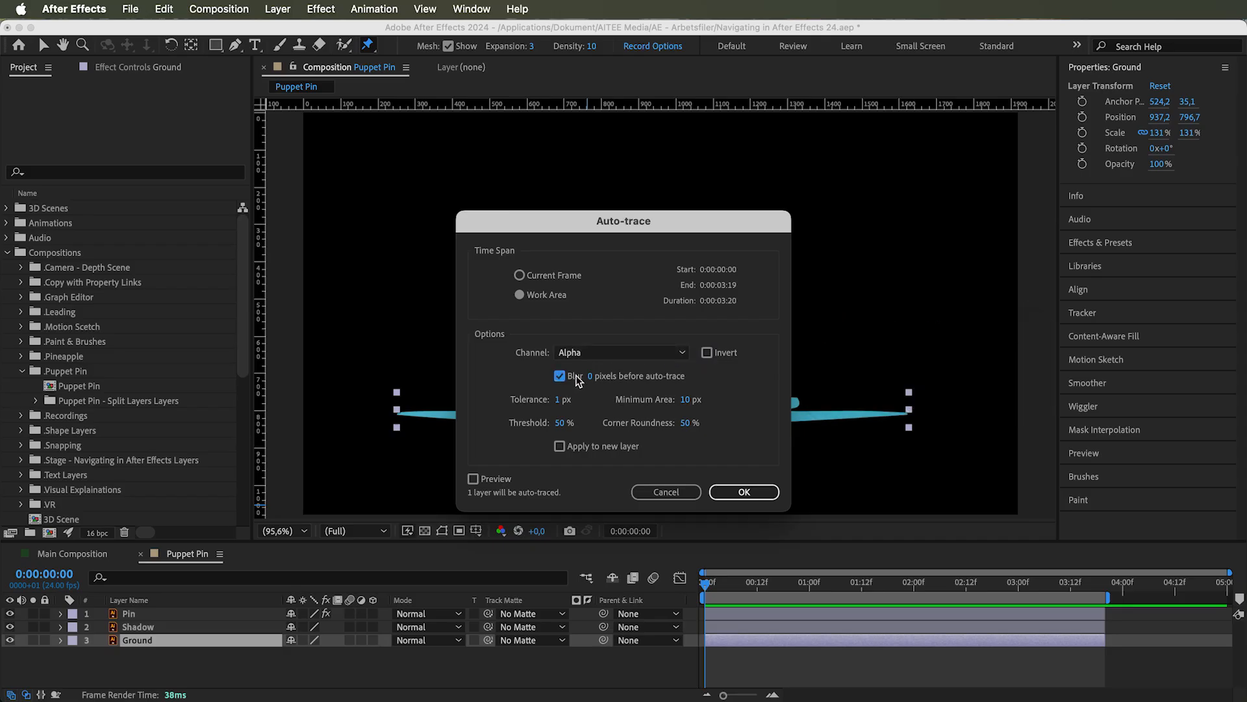
mouse_move(593, 380)
left_mouse_down()
mouse_move(719, 380)
mouse_move(581, 376)
left_mouse_up()
Try a Tolerance of 0,1 px and a higher one for the auto-trace, and set it back to 1 px
left_click(559, 399)
type("0,1")
left_click_drag(560, 404, 1044, 388)
left_click(564, 400)
left_click(566, 400)
type("1")
Try a Minimum Area of 0 px and a larger one, and set it back to 10 px
left_click(684, 400)
type("0")
left_click_drag(629, 403, 816, 388)
type("10")
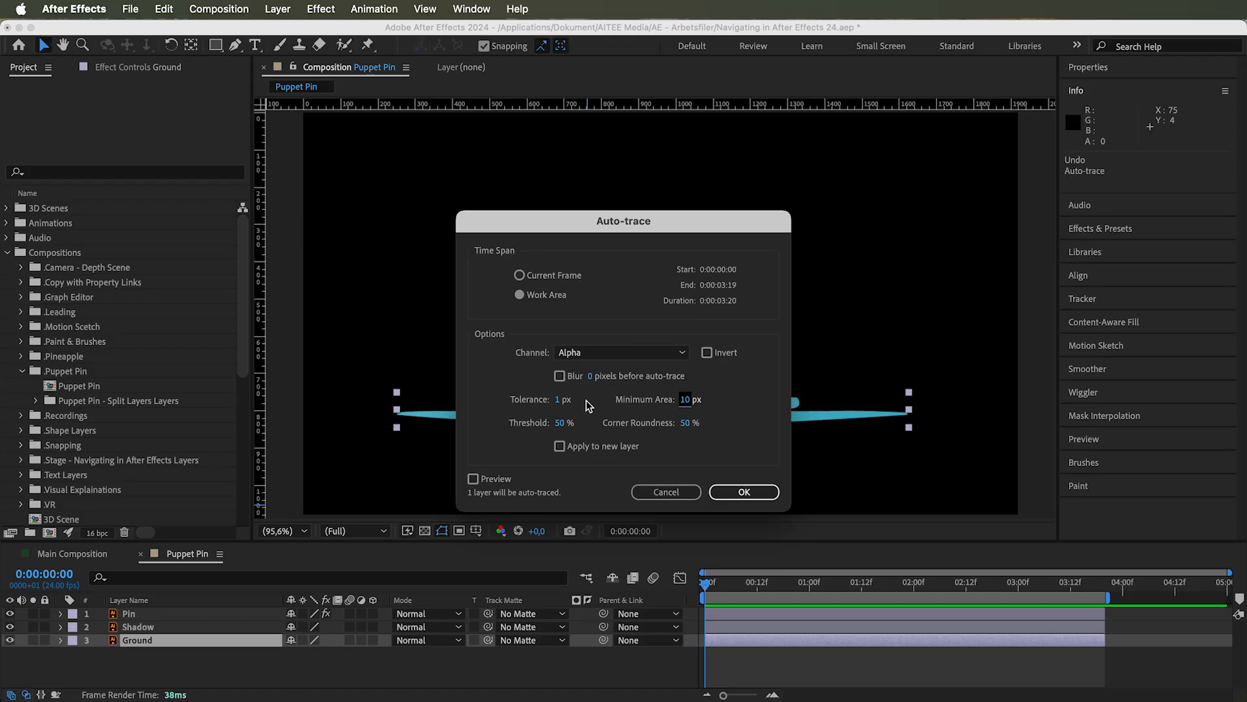
Raise and lower the auto-trace Threshold, and set it back to 50%
left_click(562, 424)
left_click_drag(591, 424, 654, 423)
left_click_drag(565, 426, 467, 426)
left_click(560, 424)
type("50")
Raise the auto-trace Corner Roundness to 100%, and set it back to 50%
left_click(603, 423)
left_click_drag(686, 425, 771, 423)
type("7")
left_click(684, 426)
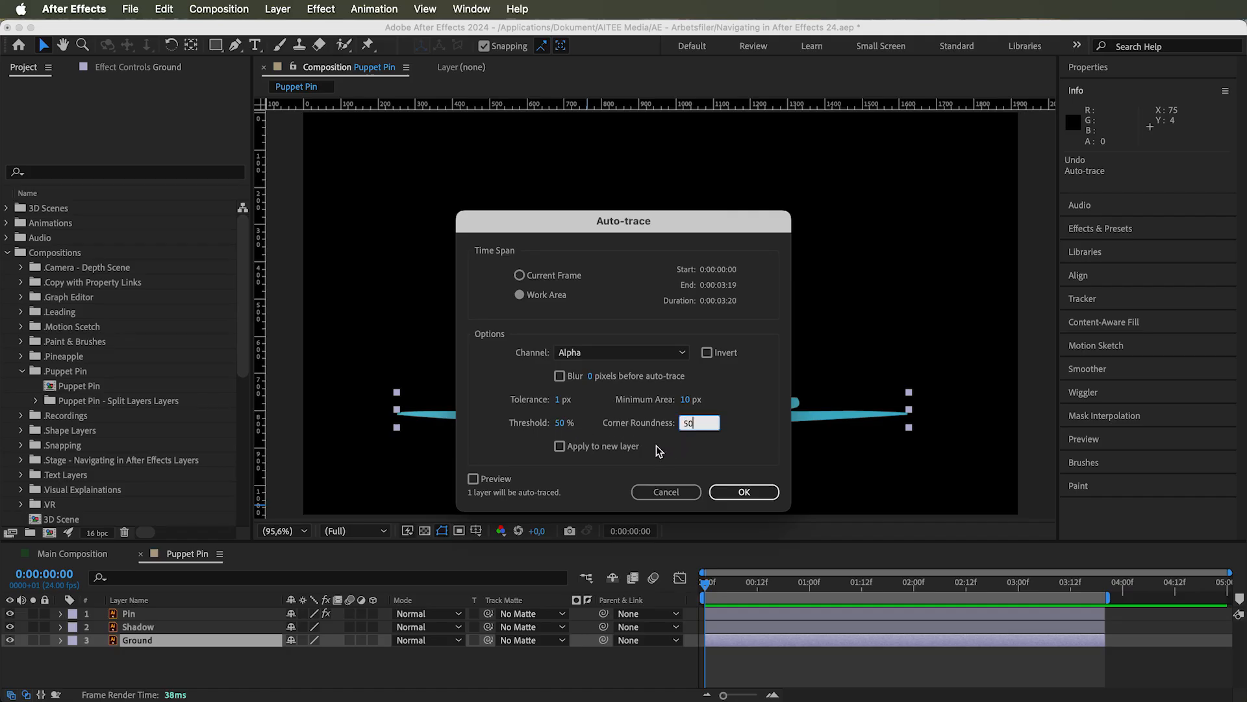
key("Return")
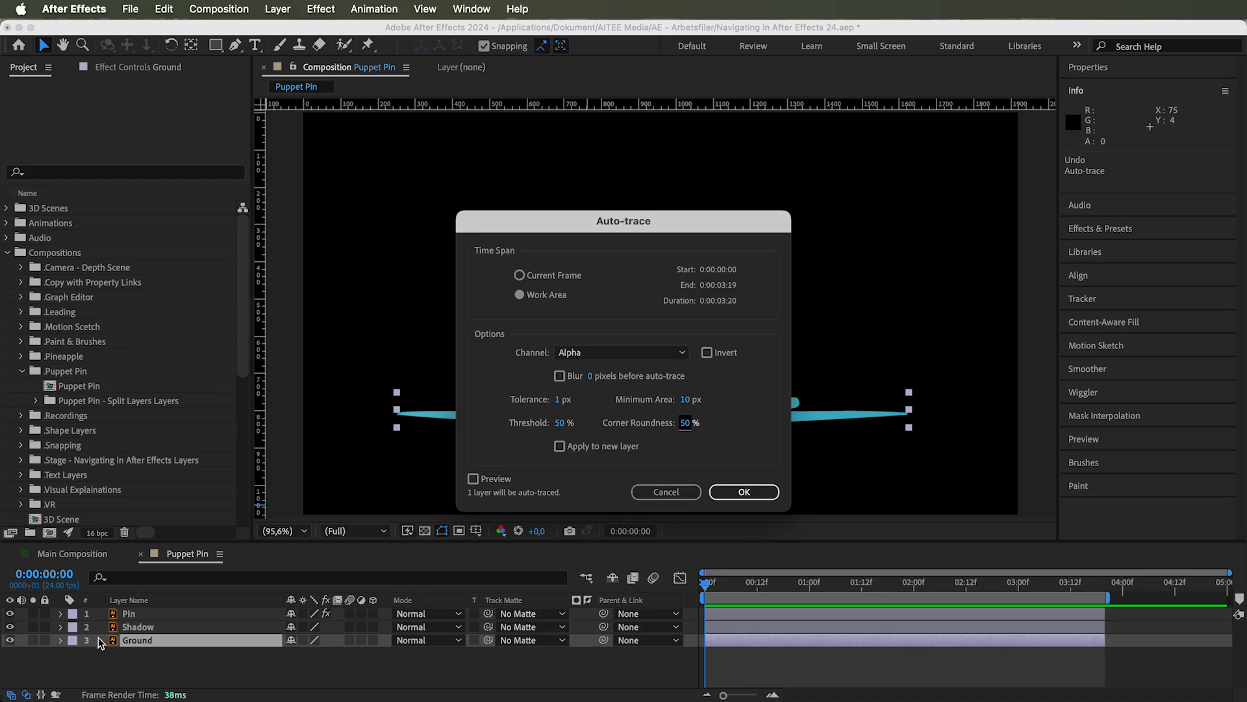
Enable Apply to new layer and Preview, and run the auto-trace on the Ground layer
left_click(560, 447)
left_click(474, 480)
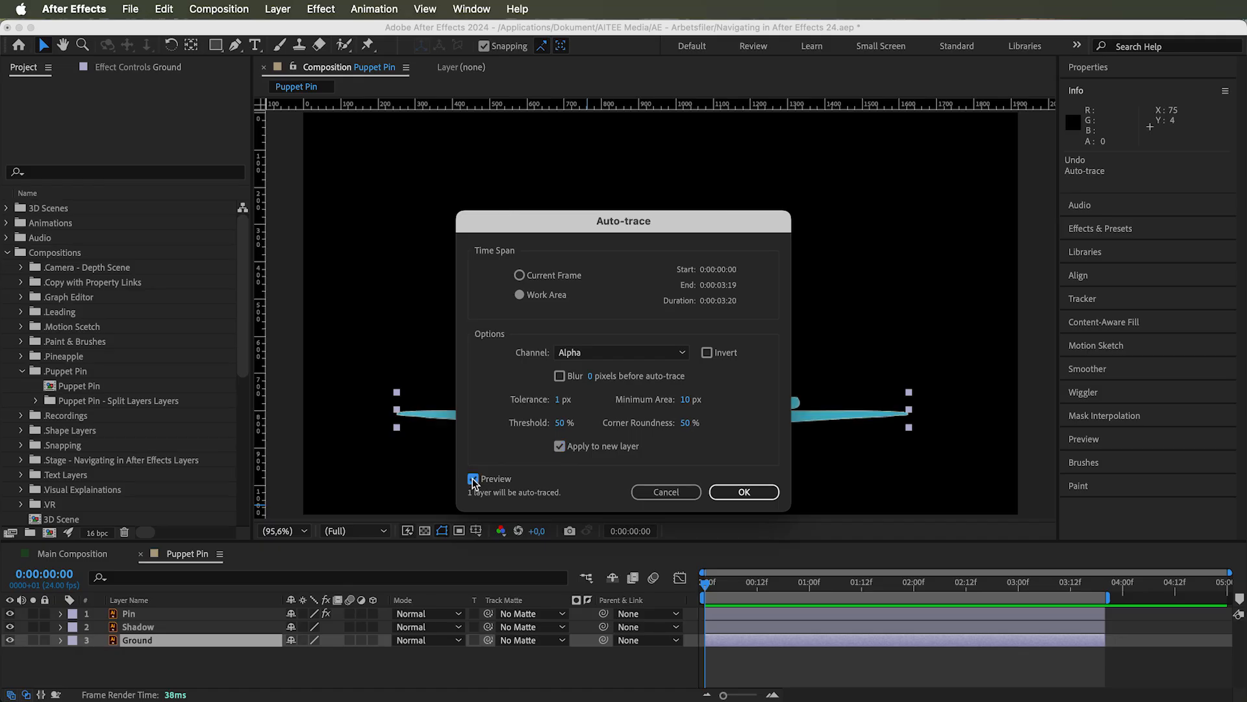
left_click(753, 492)
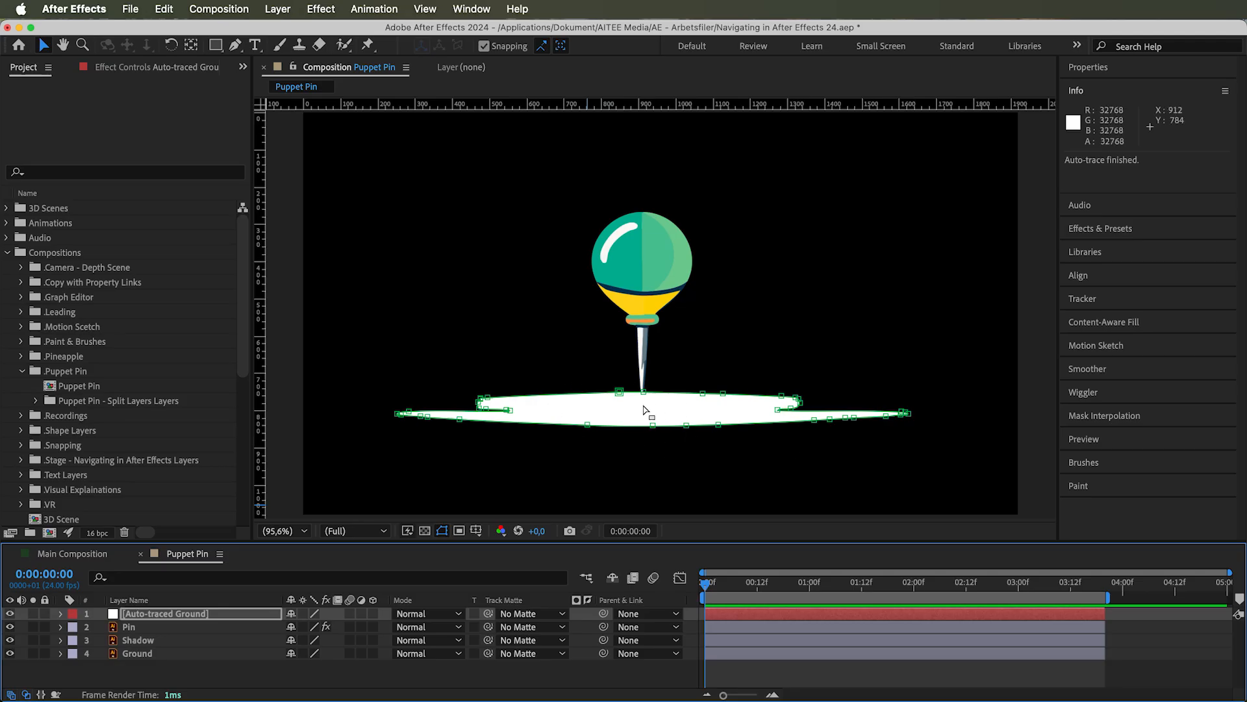
Place a puppet pin near the middle of the Auto-traced Ground shape and reveal the layer's Puppet properties
left_click(368, 46)
left_click(629, 414)
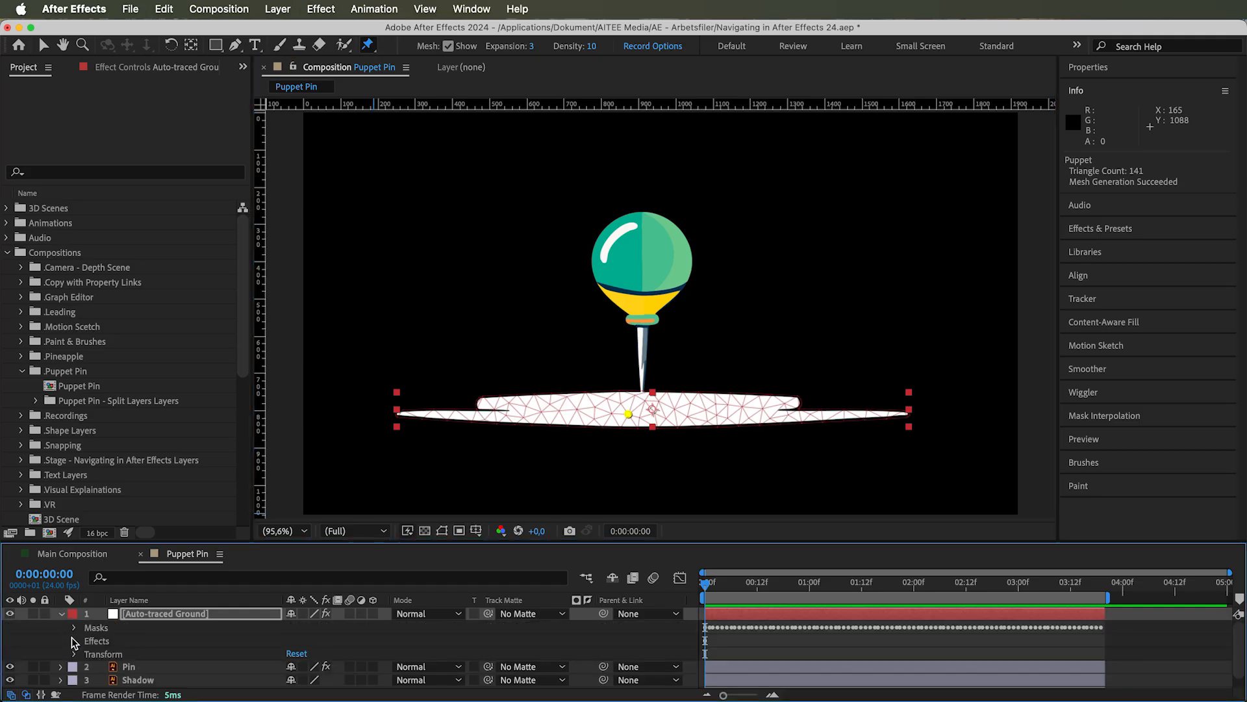
left_click(74, 641)
left_click(88, 654)
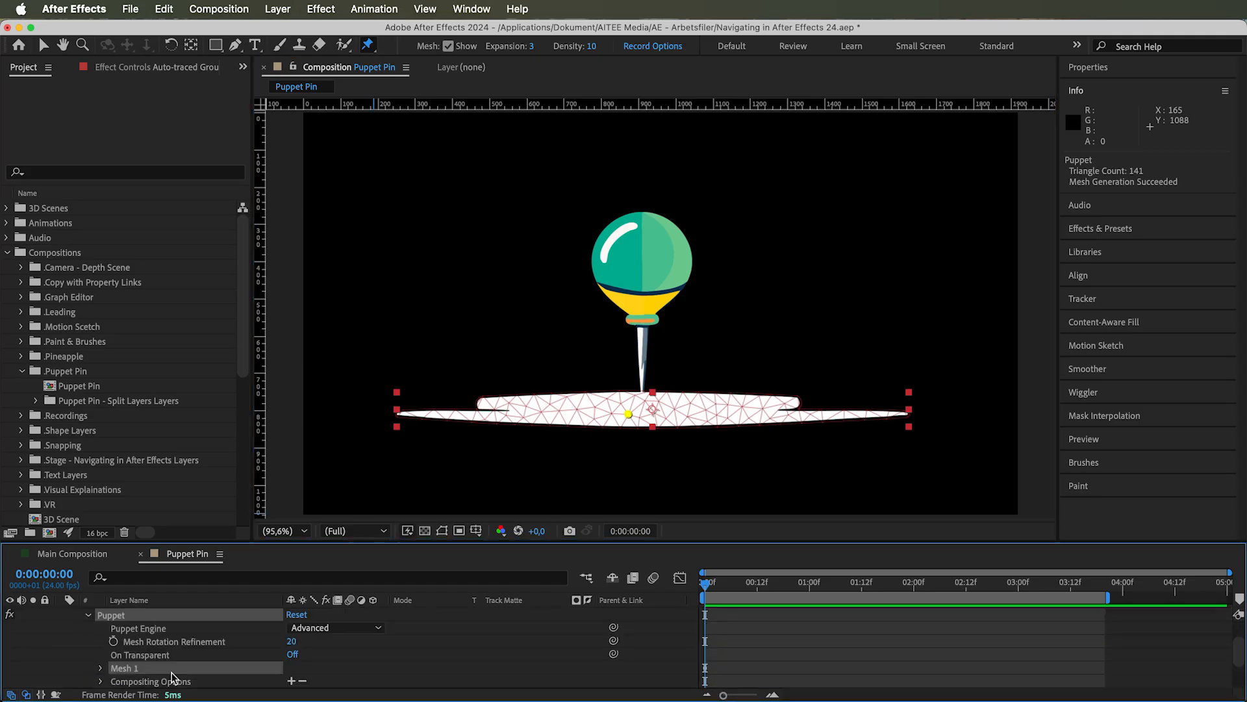
Add a mask reference to the Puppet effect's Compositing Options and set it to Mask 1
left_click(291, 681)
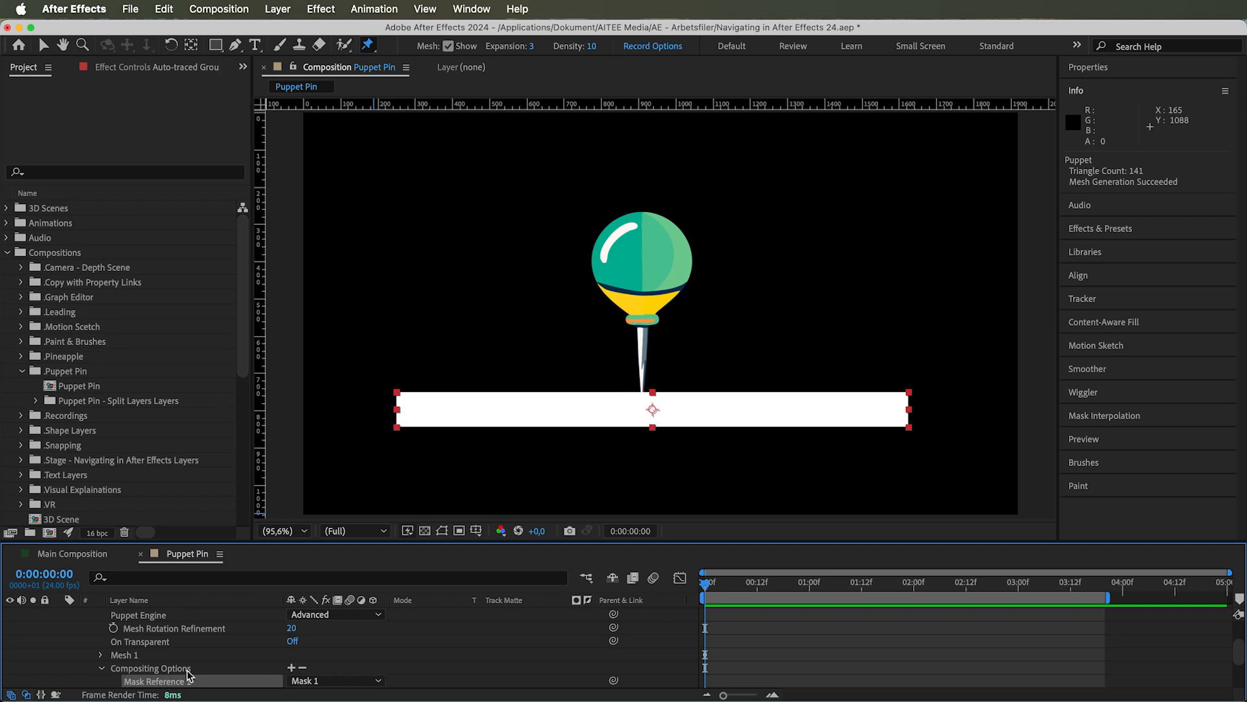
scroll(189, 675, "down", 2)
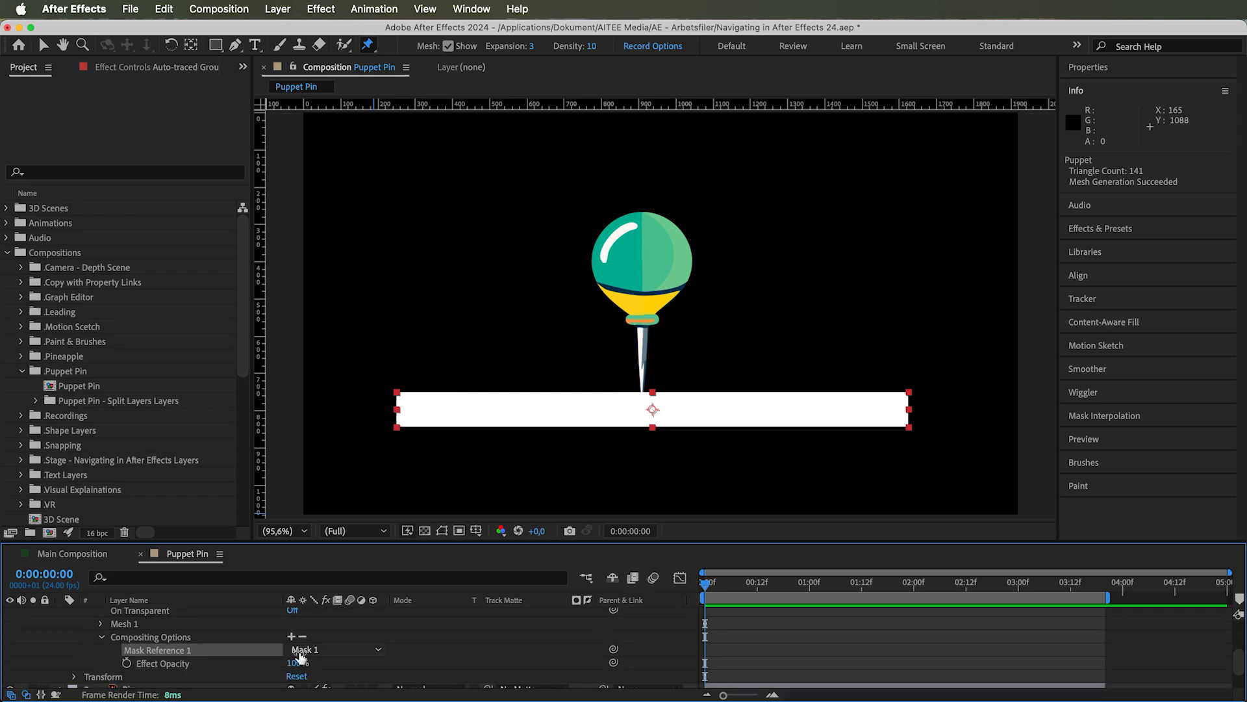
left_click(353, 653)
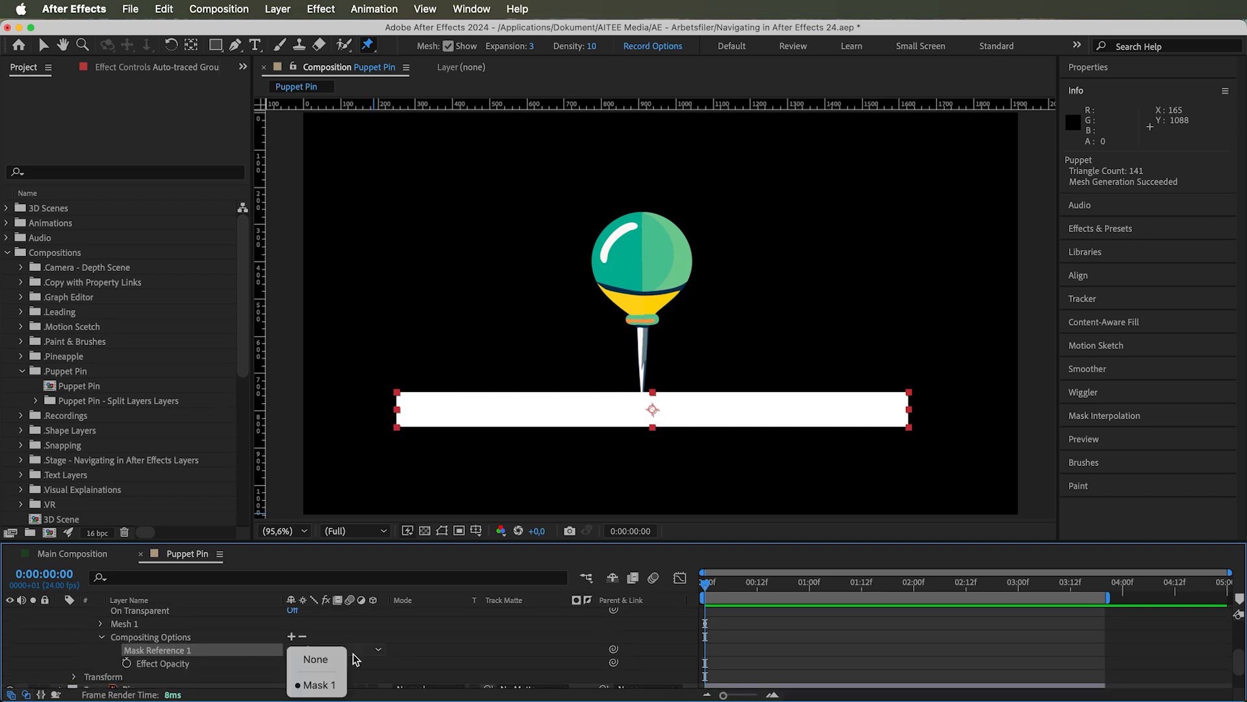
left_click(313, 684)
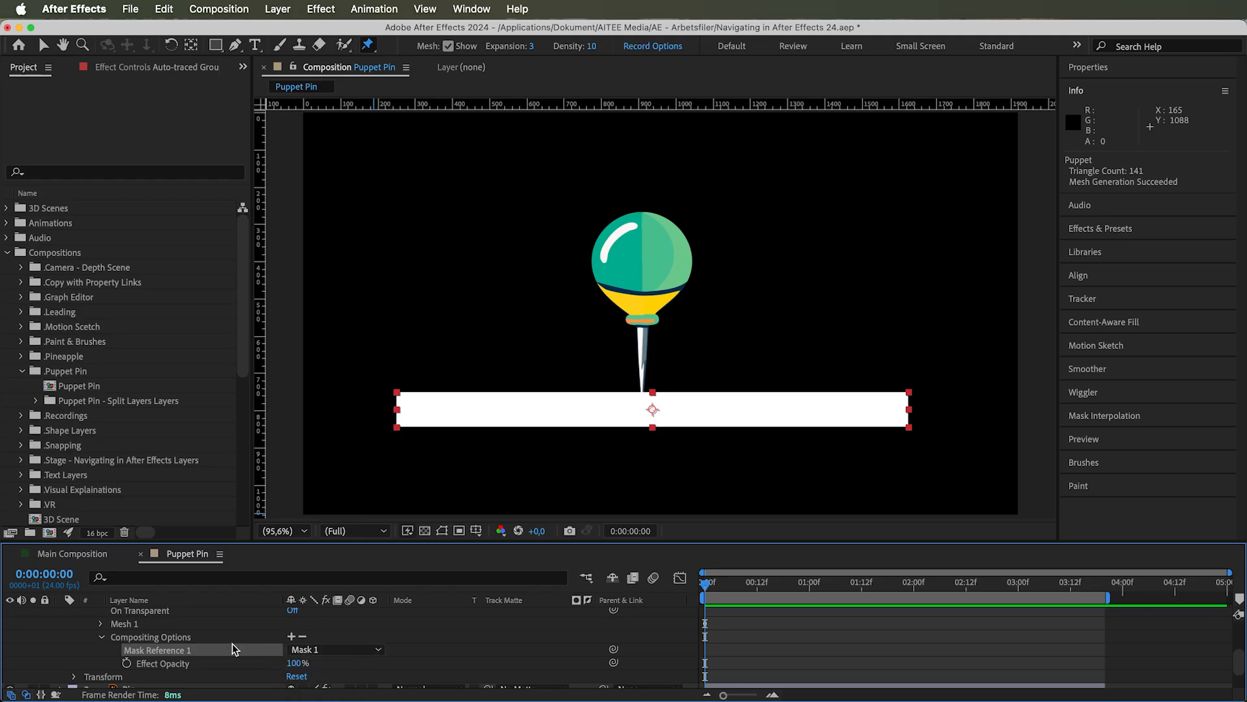
Collapse and hide the Auto-traced Ground layer, and select the Pin layer
scroll(232, 643, "up", 5)
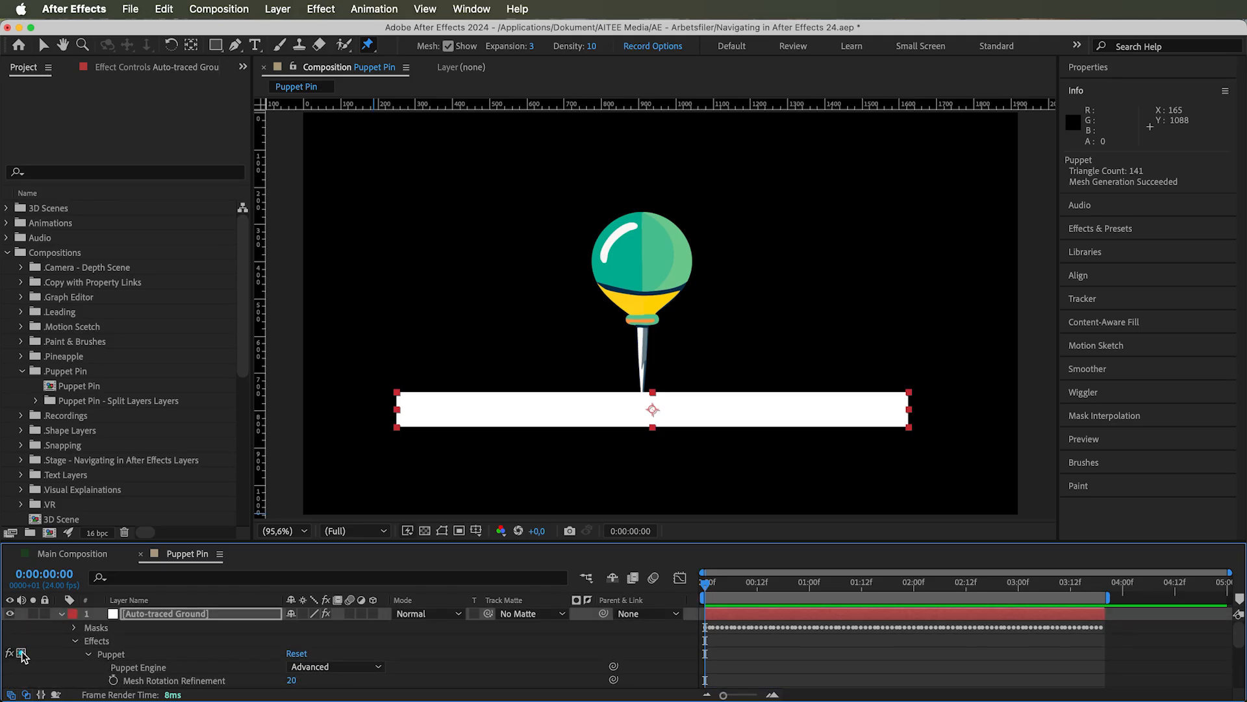
left_click(61, 613)
left_click(10, 613)
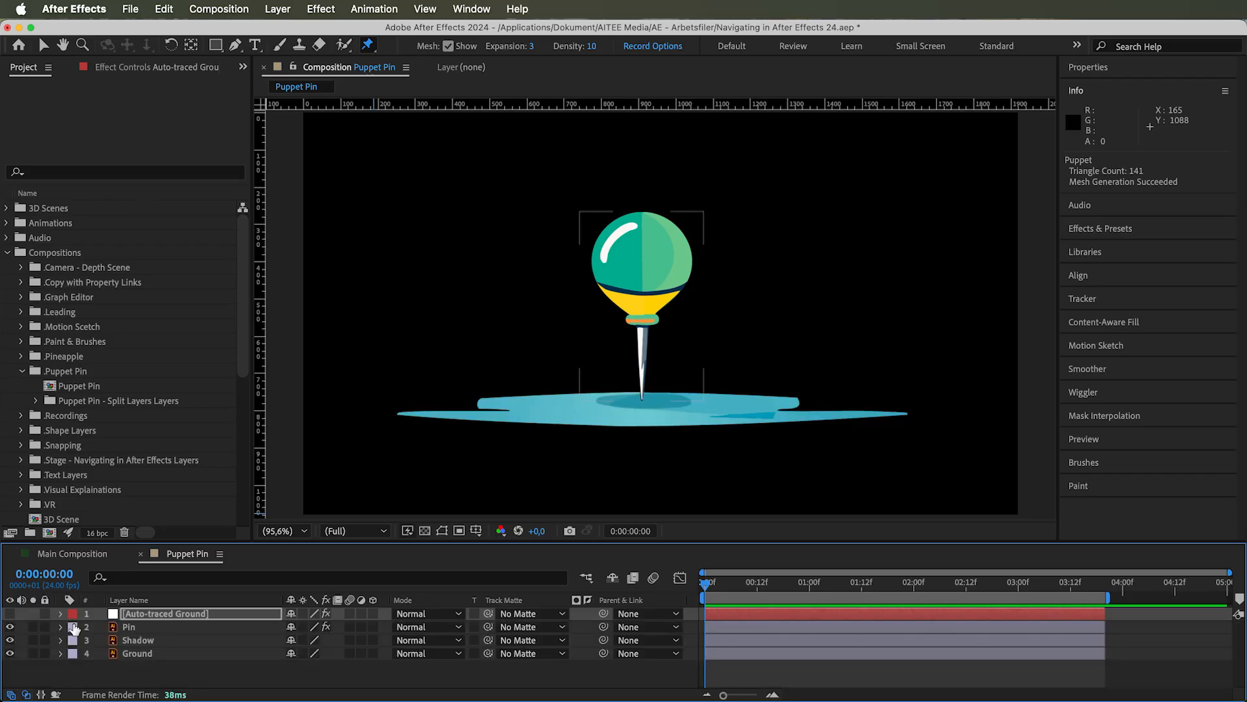
left_click(124, 627)
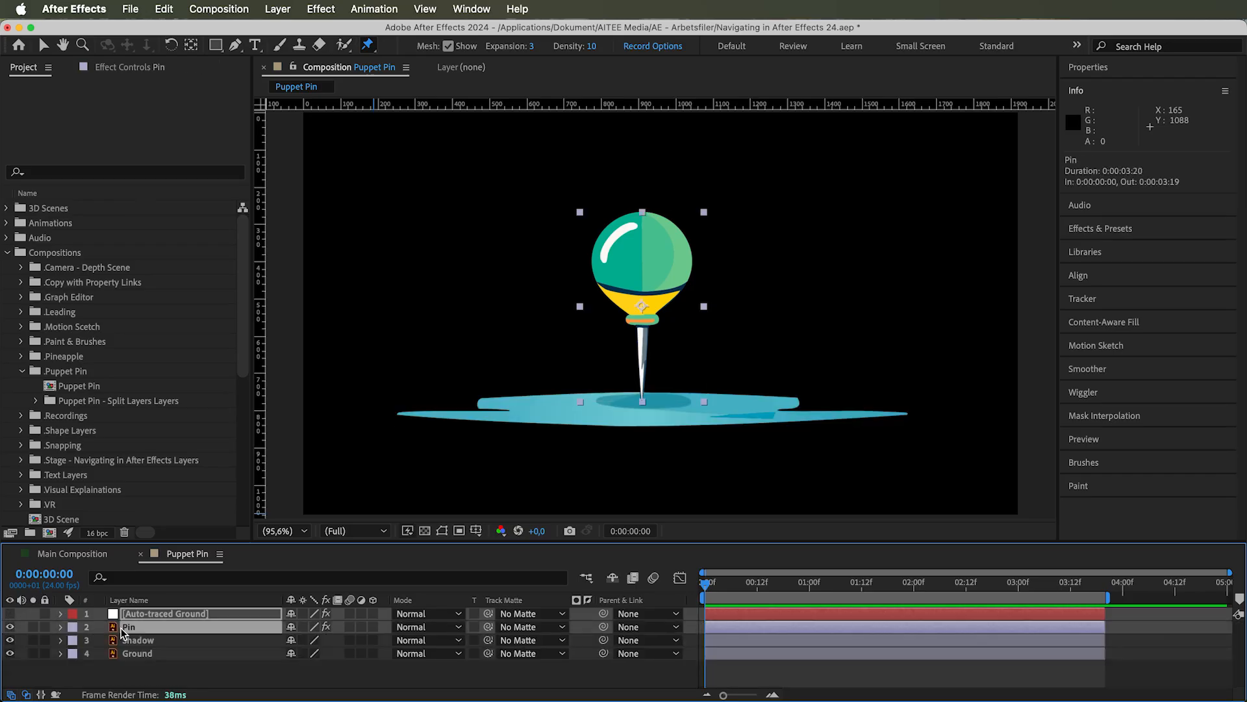
Expand the Pin layer's Puppet effect down to the Density and Expansion properties of Mesh 1
left_click(60, 627)
scroll(127, 648, "down", 3)
scroll(127, 648, "down", 2)
left_click(138, 660)
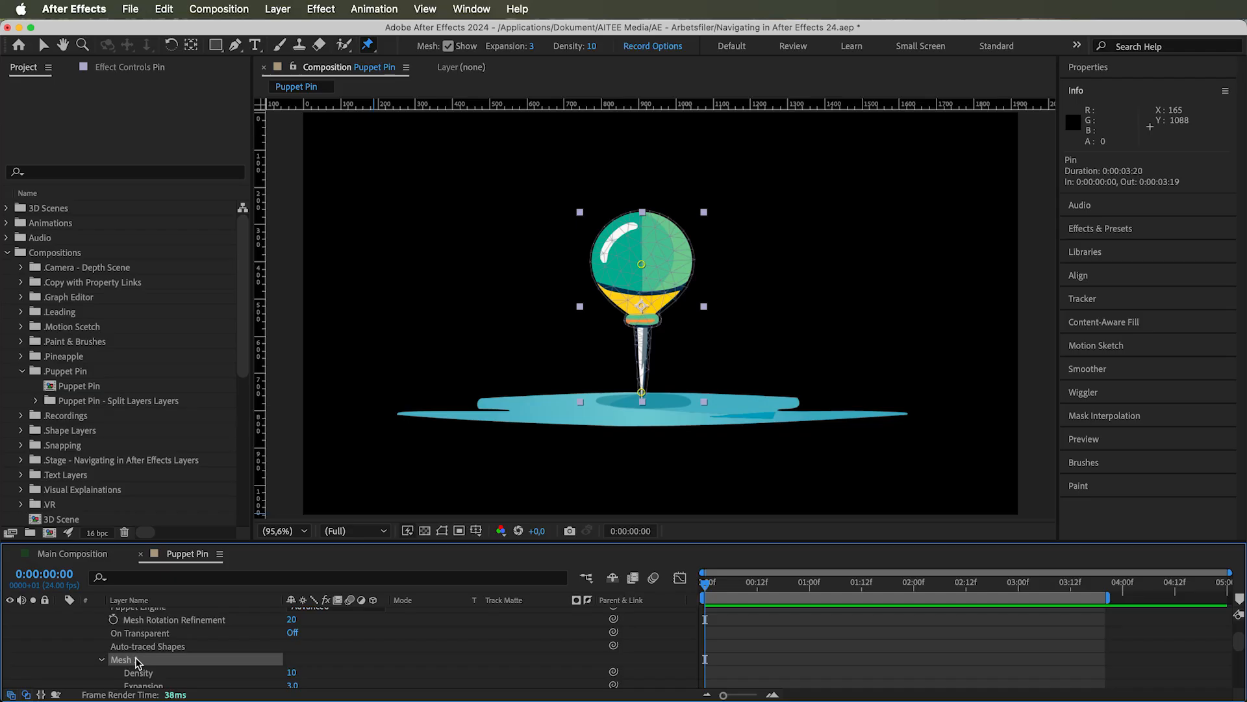
scroll(182, 653, "down", 3)
left_click(143, 636)
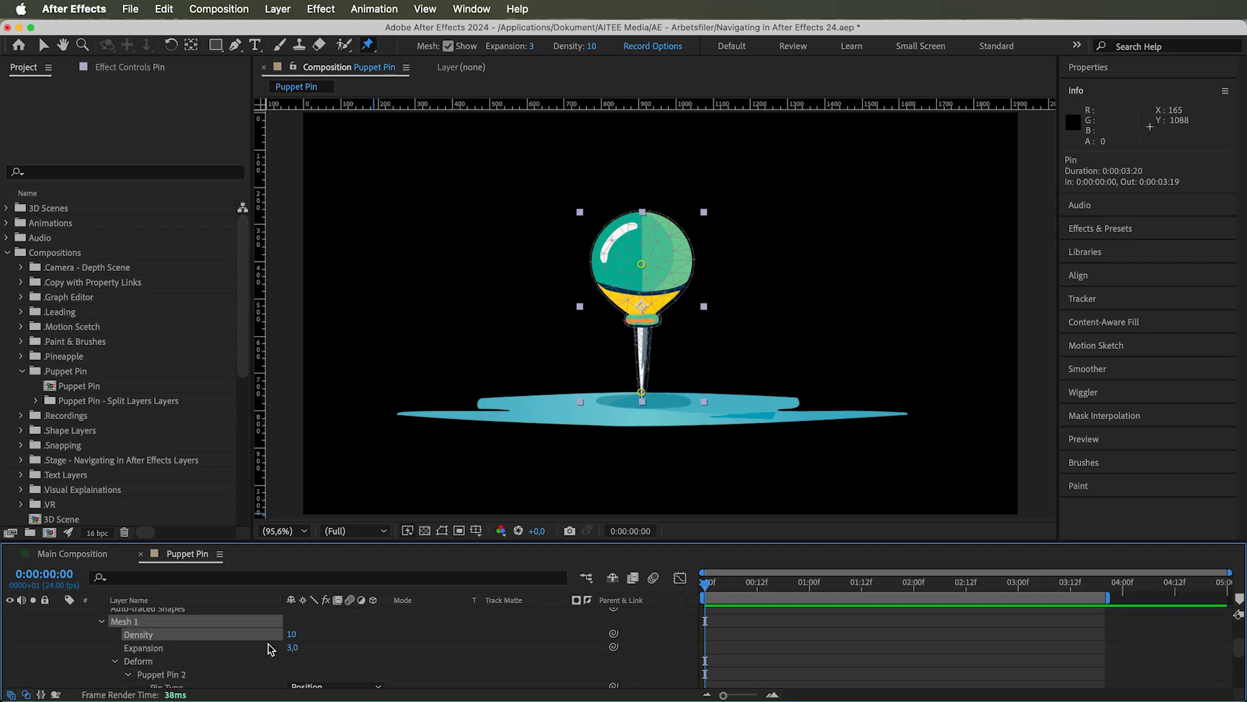
Try setting Mesh 1's Expansion to -117, dismiss the alert and undo the change
mouse_move(292, 635)
left_mouse_down()
mouse_move(342, 649)
mouse_move(289, 655)
left_mouse_up()
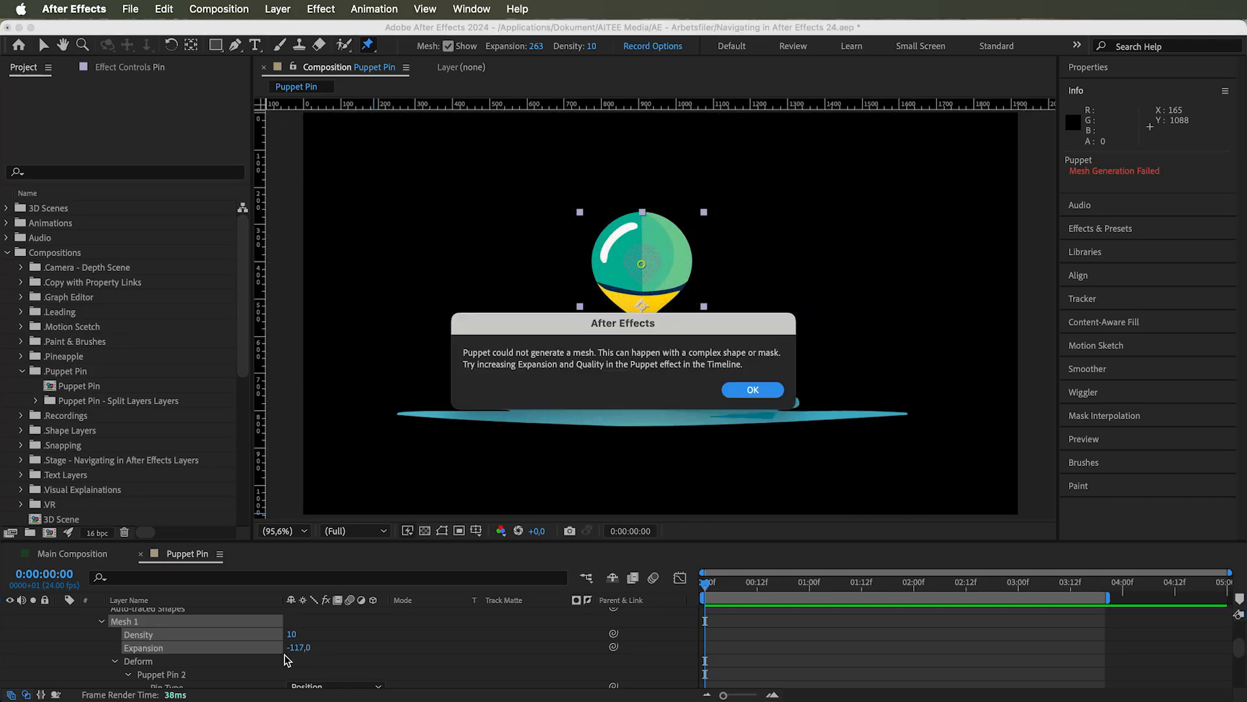
left_click(754, 389)
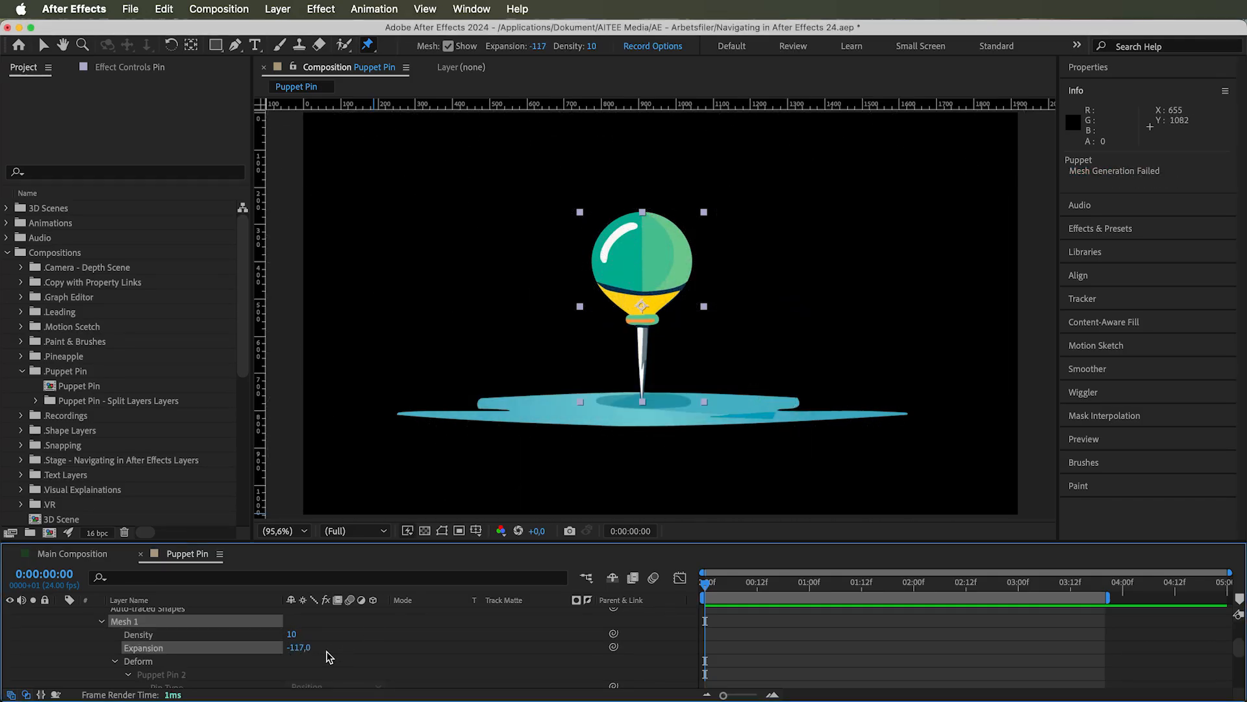
key("super+z")
Inspect Puppet Pin 1 and Puppet Pin 2 under Deform, enlarging the timeline to show both pins' Pin Type and Position
left_click(135, 663)
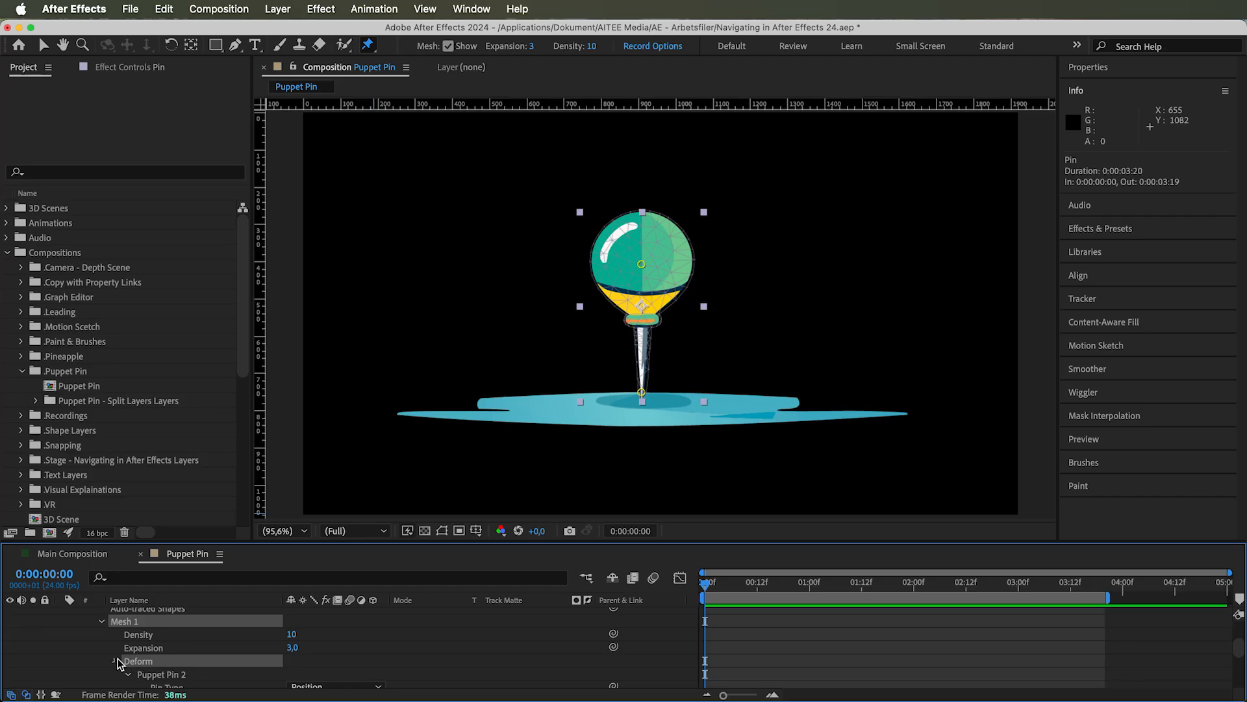
scroll(149, 661, "down", 2)
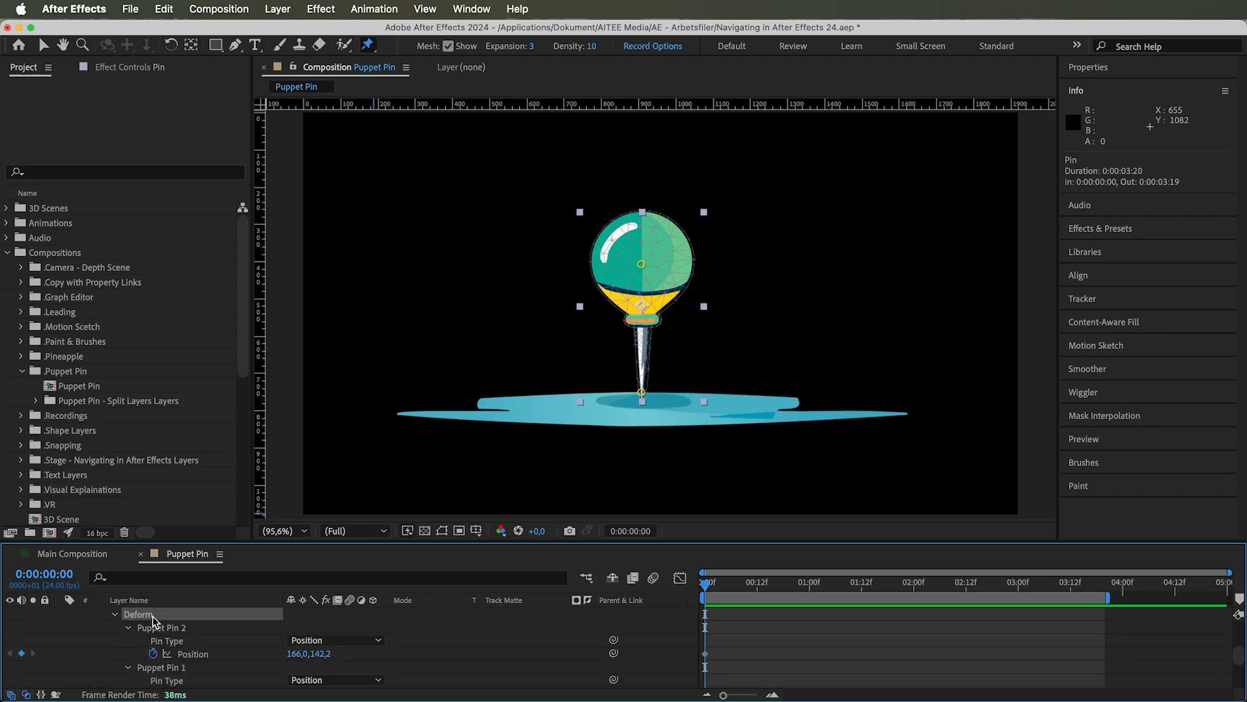
left_click(162, 629)
left_click(170, 669)
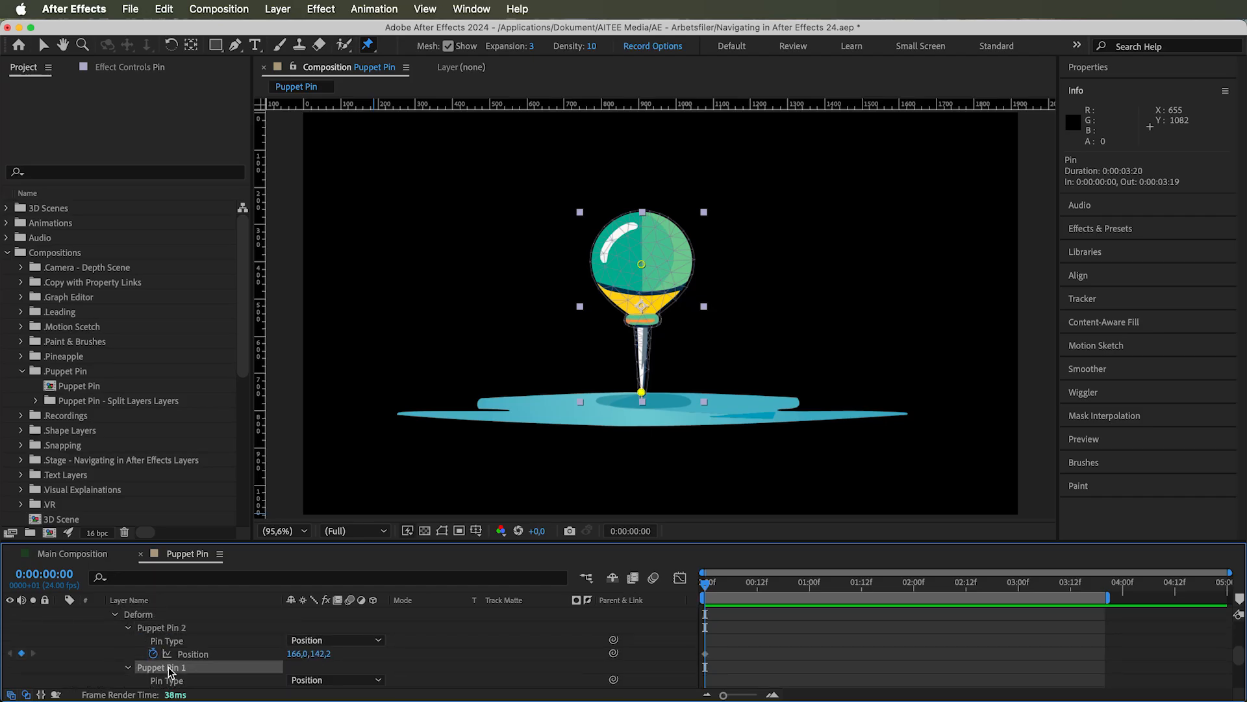
left_click(171, 629)
scroll(173, 632, "down", 1)
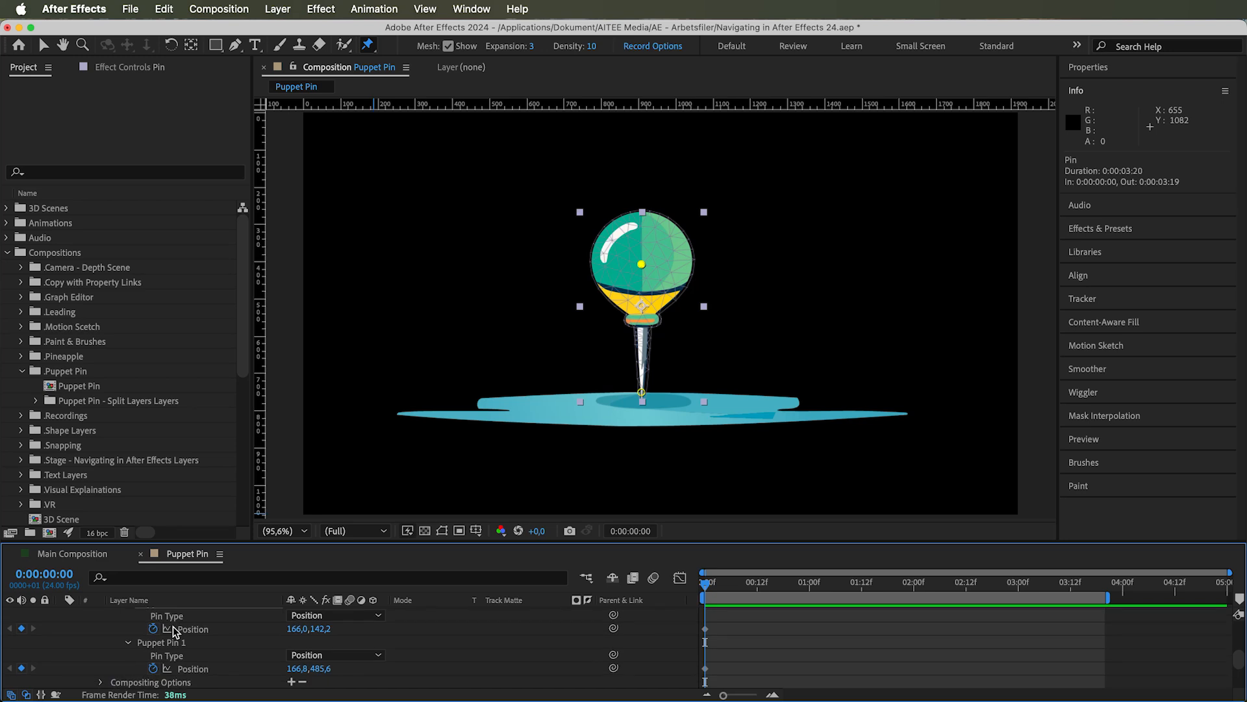
left_click_drag(245, 541, 246, 510)
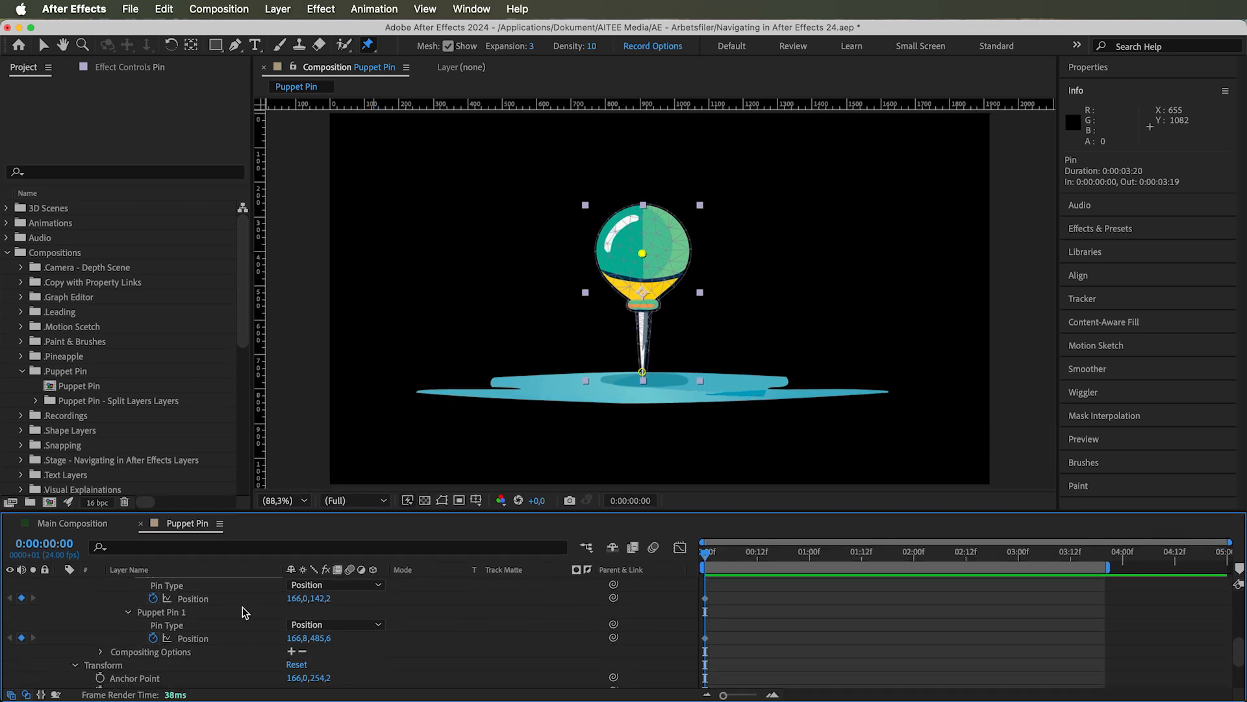
scroll(240, 613, "up", 1)
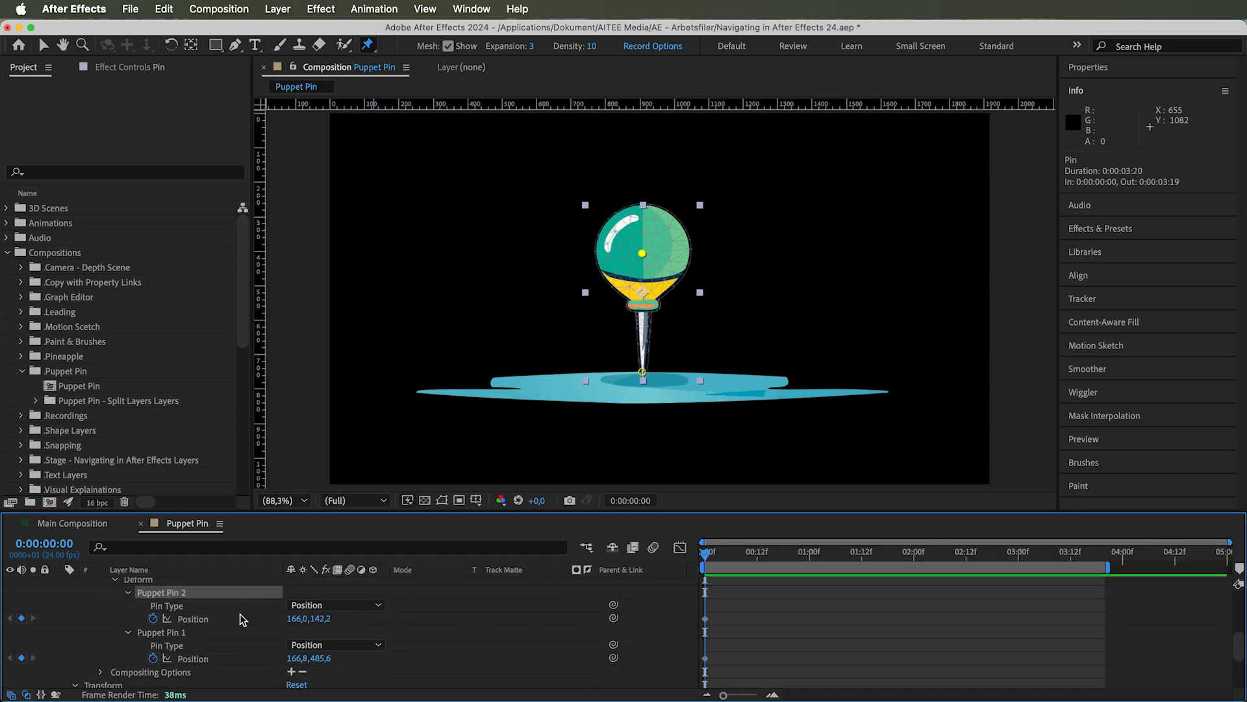
Keyframe Puppet Pin 2's Position at 12 frames by moving the head pin down to the ground, about -33, 484, and return to frame 0
left_click(177, 635)
left_click(198, 659)
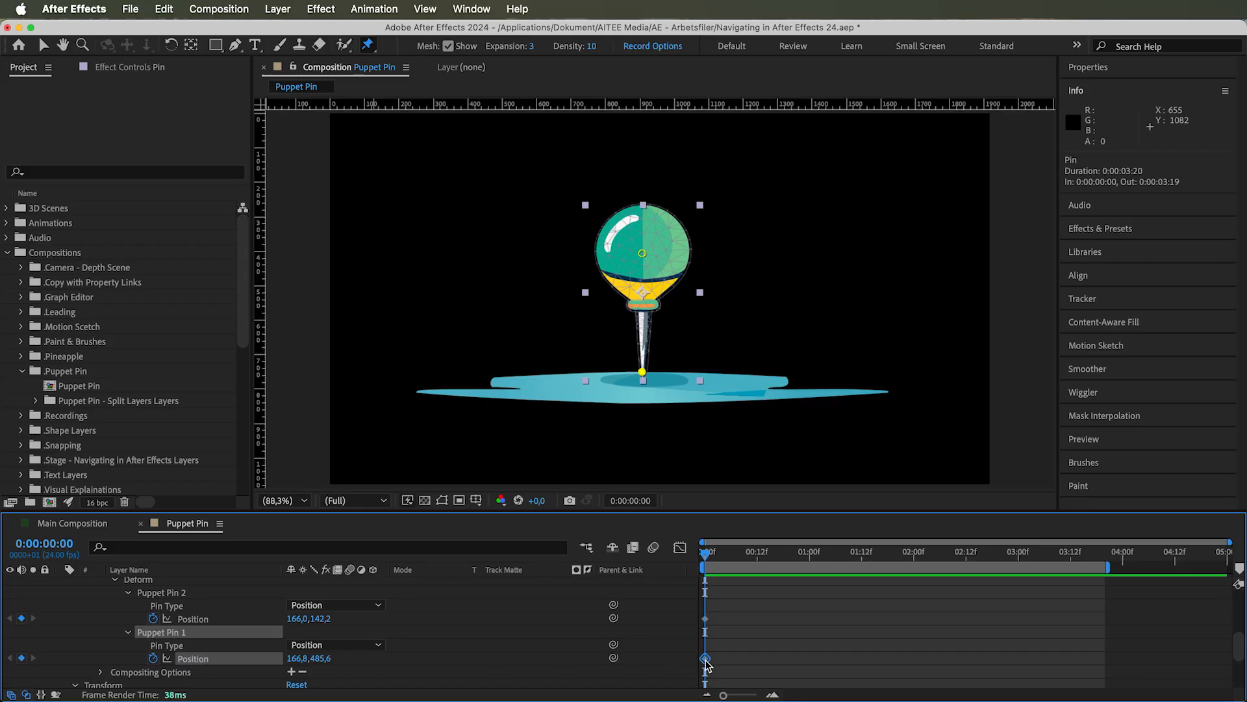
left_click(175, 594)
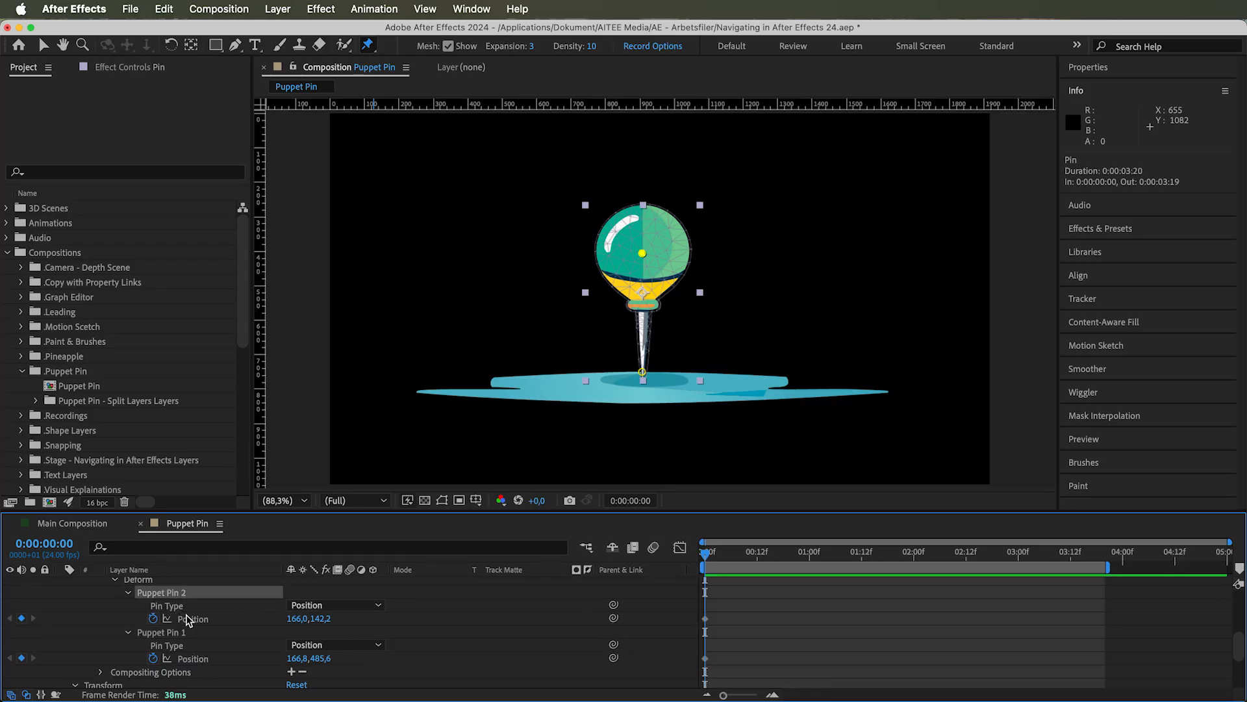
left_click(187, 620)
left_click_drag(707, 554, 752, 554)
left_click_drag(641, 253, 578, 376)
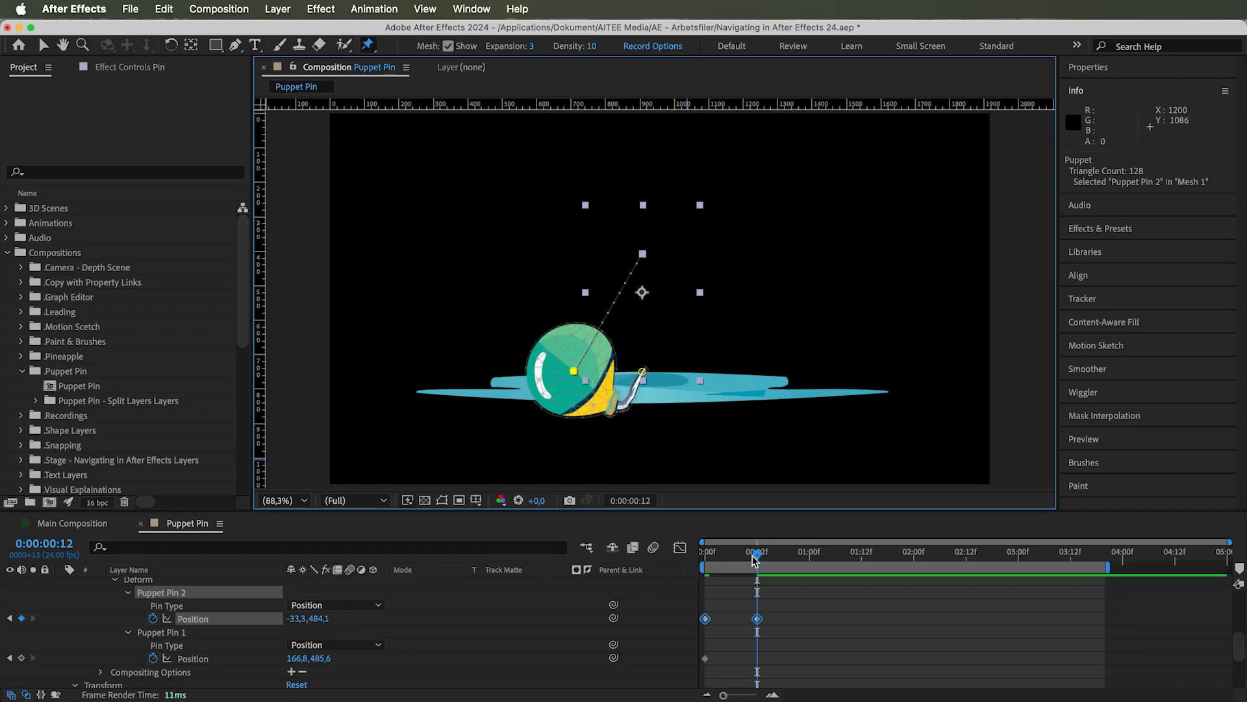
left_click_drag(754, 560, 701, 564)
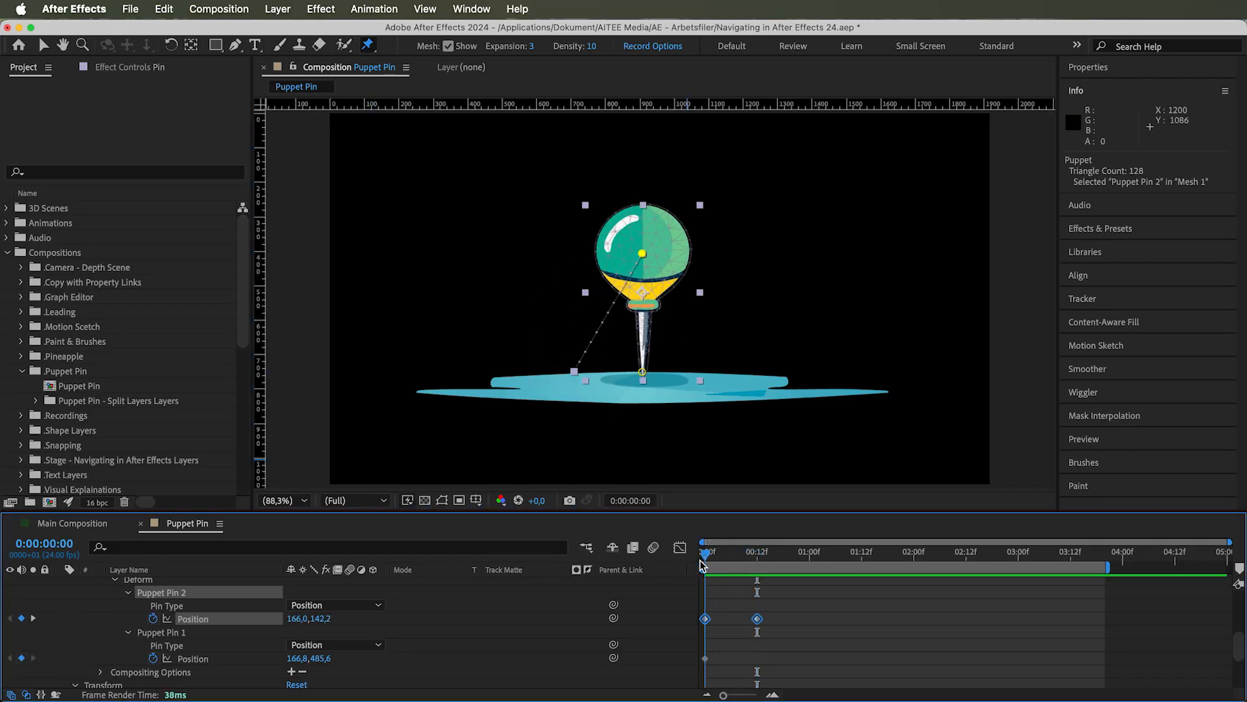
Try deleting Puppet Pin 1's Position keyframe at the first frame
left_click(706, 659)
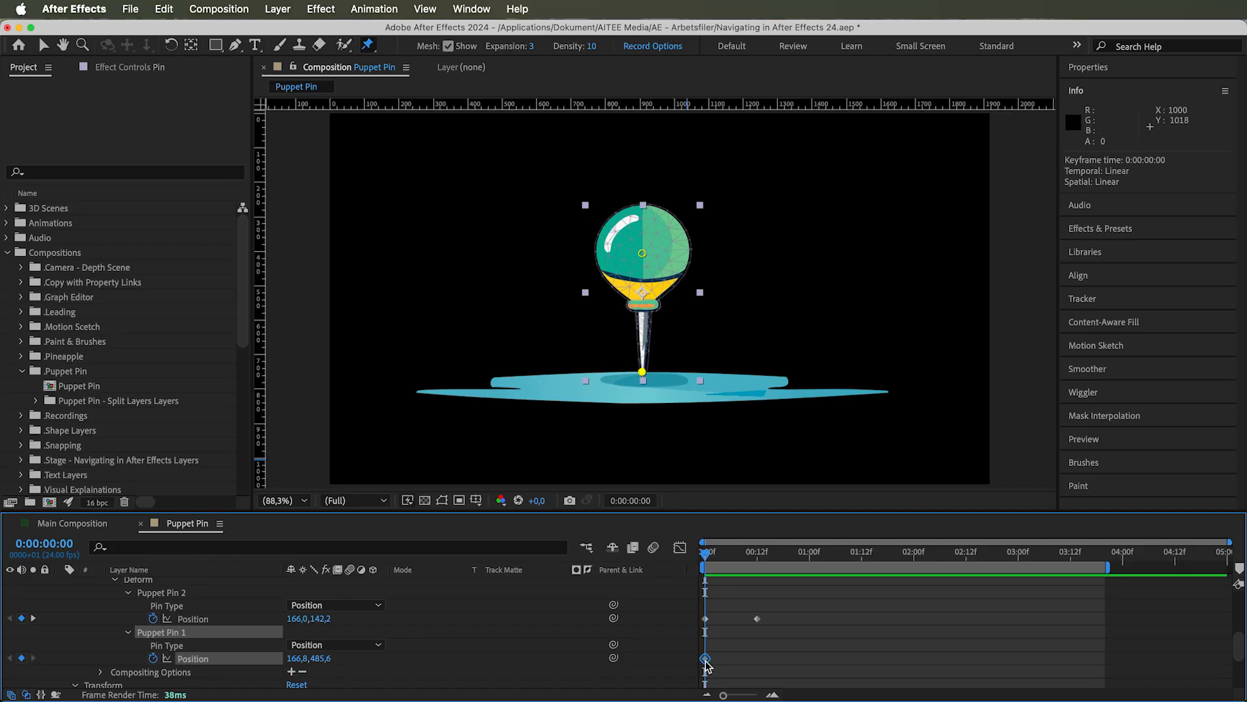
key("Delete")
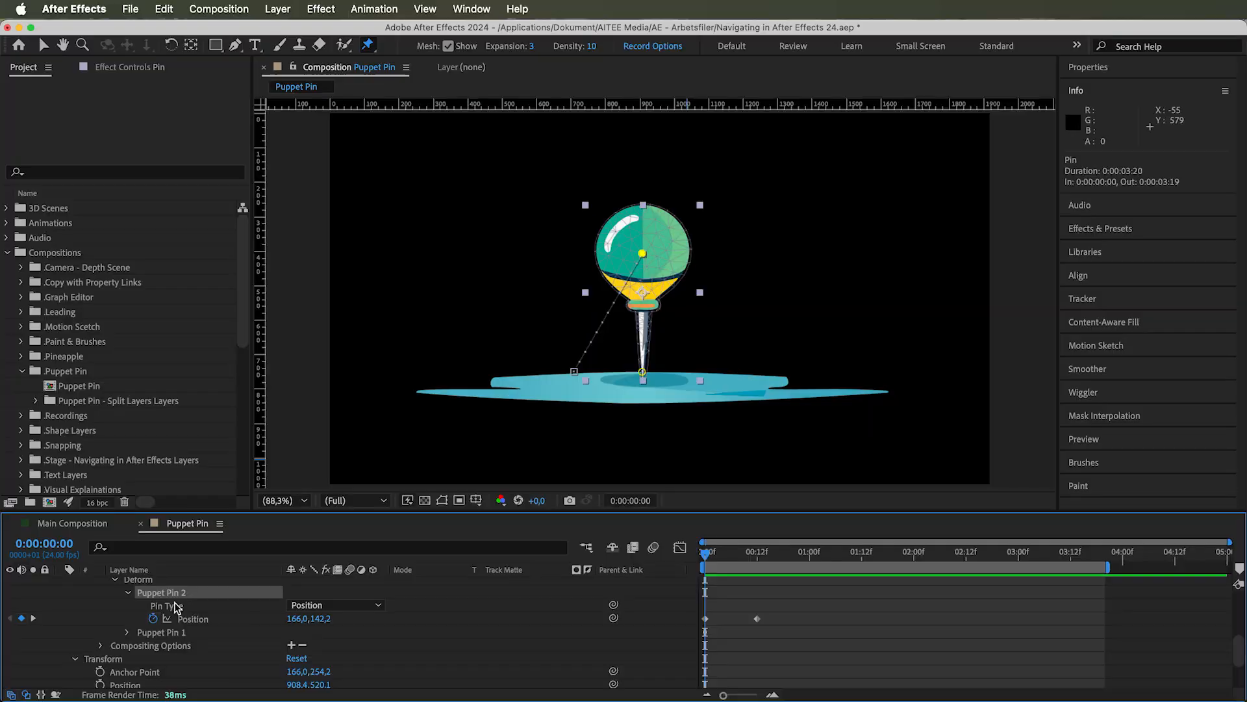
Cycle Puppet Pin 2's Pin Type through Starch, Bend and Advanced, and return it to Position
left_click(168, 606)
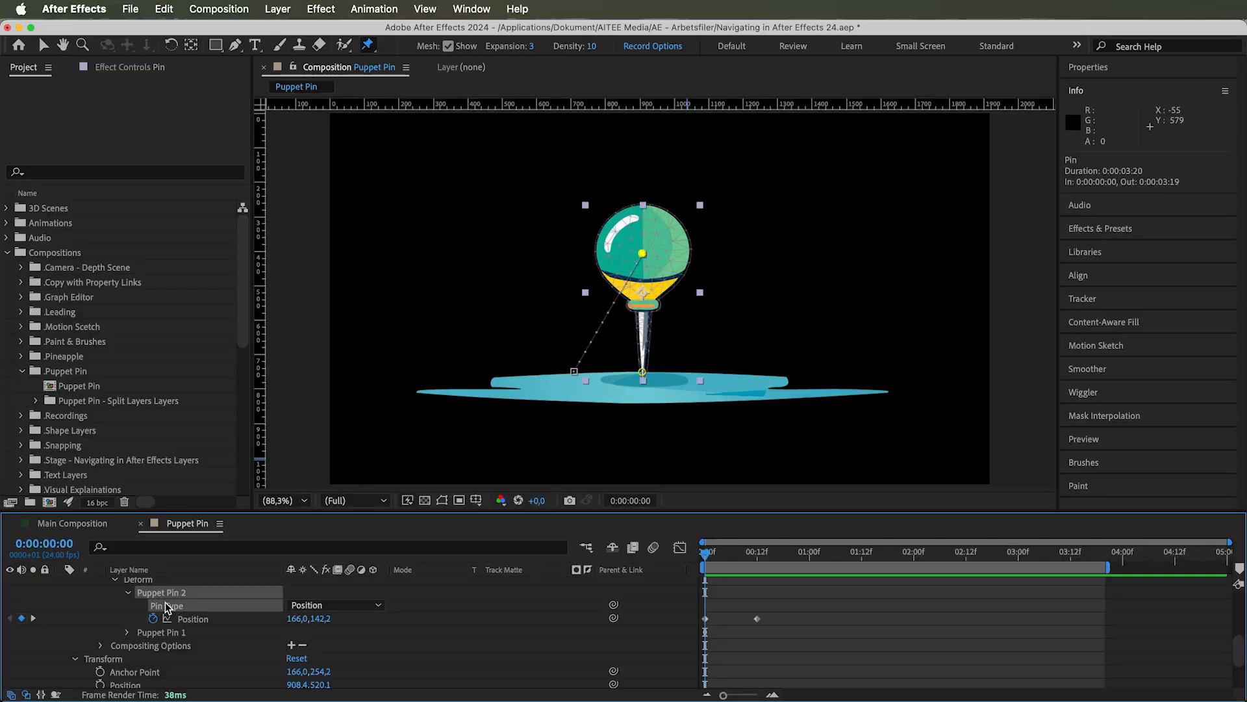
left_click(331, 605)
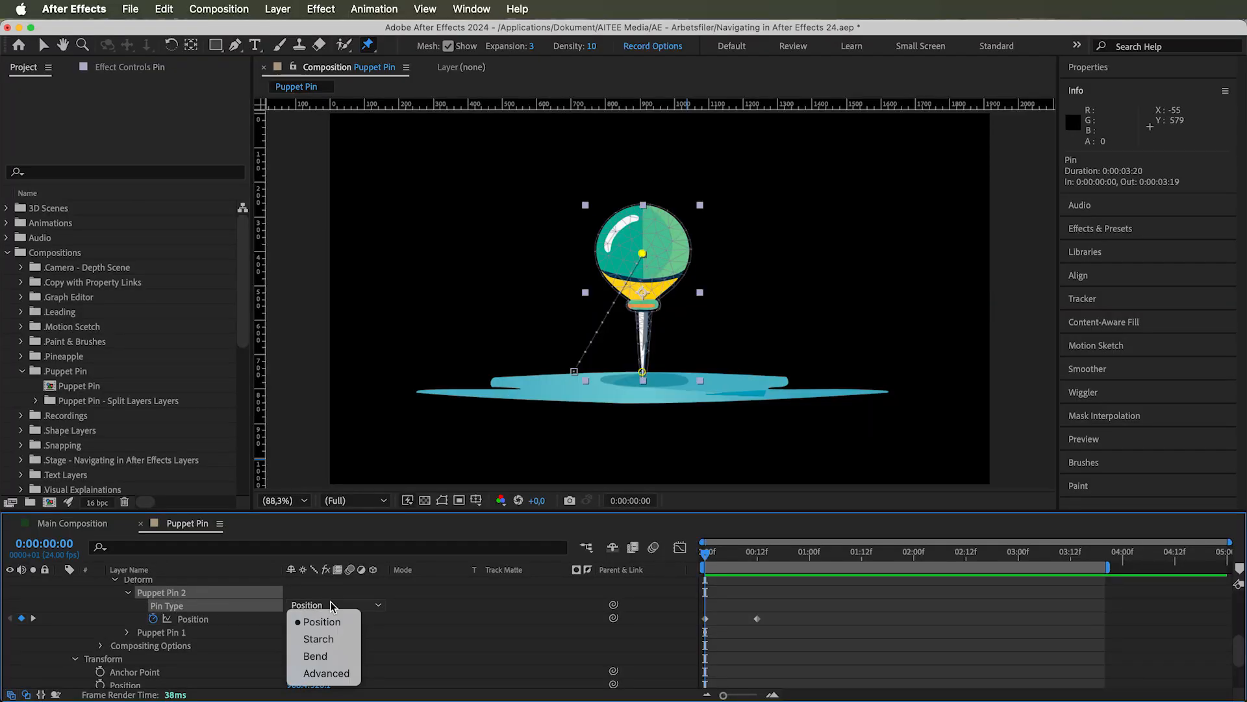
left_click(325, 639)
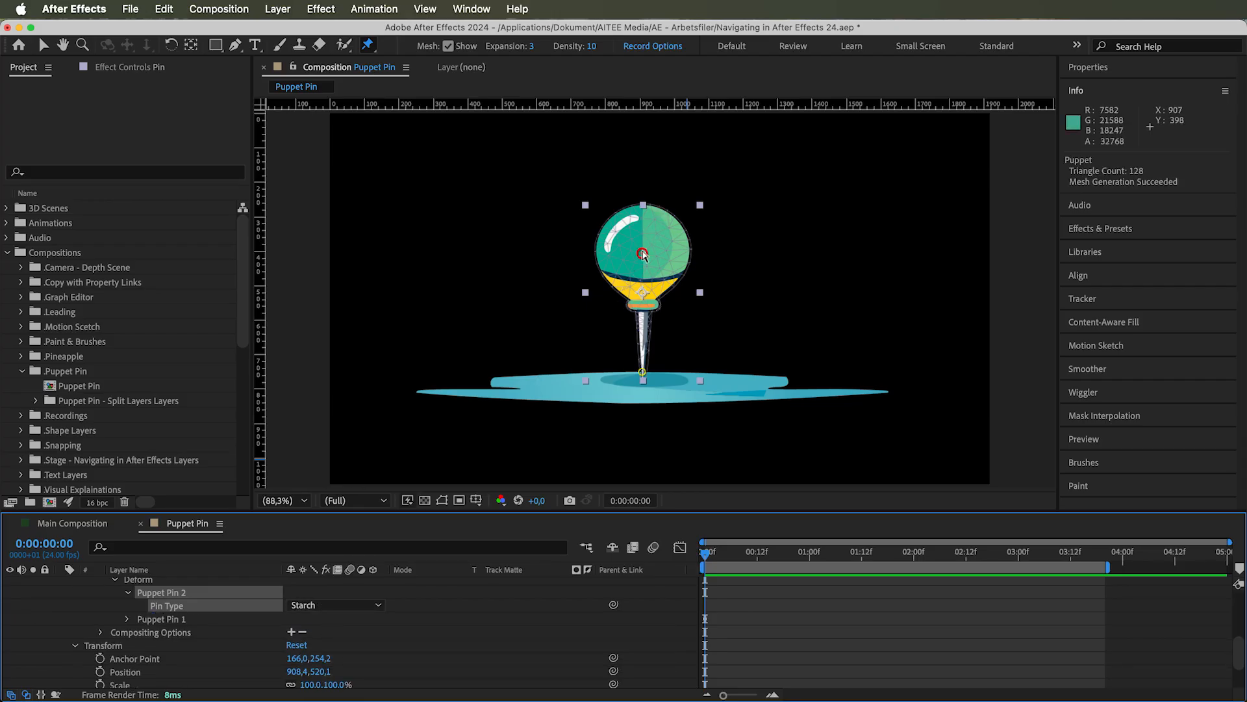
left_click(345, 603)
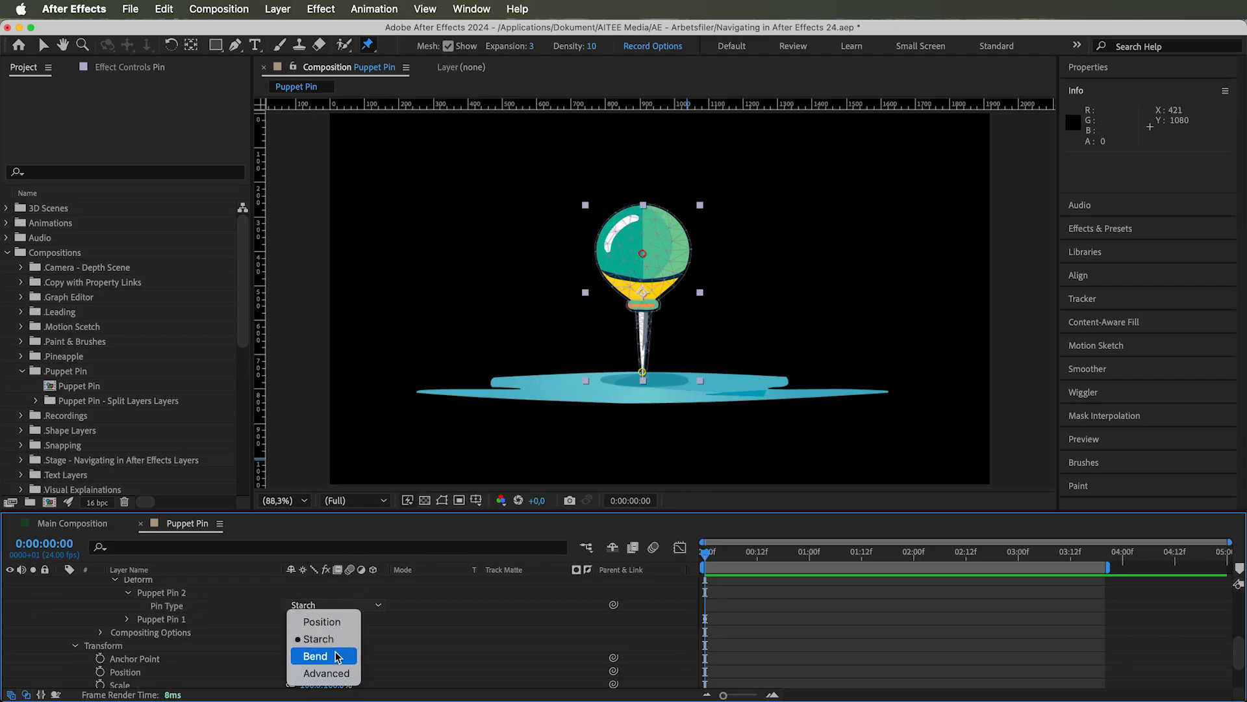
left_click(337, 657)
left_click(339, 607)
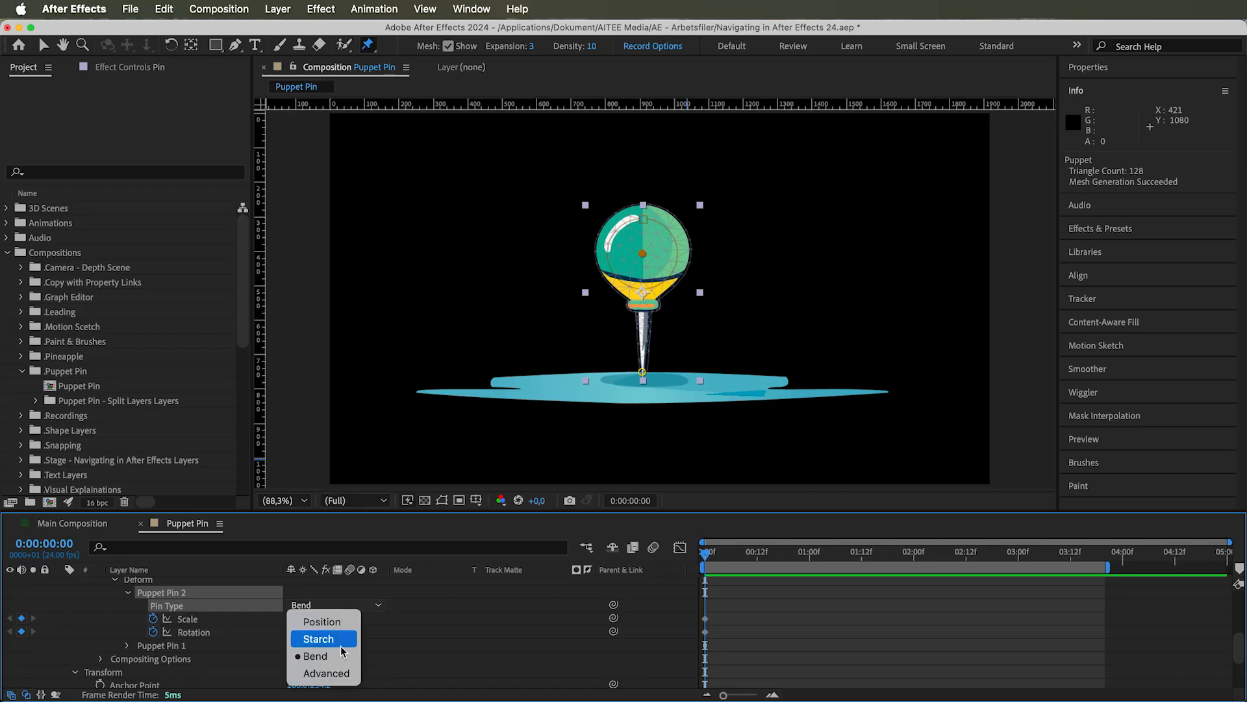
left_click(341, 673)
left_click(340, 606)
left_click(322, 622)
left_click(330, 604)
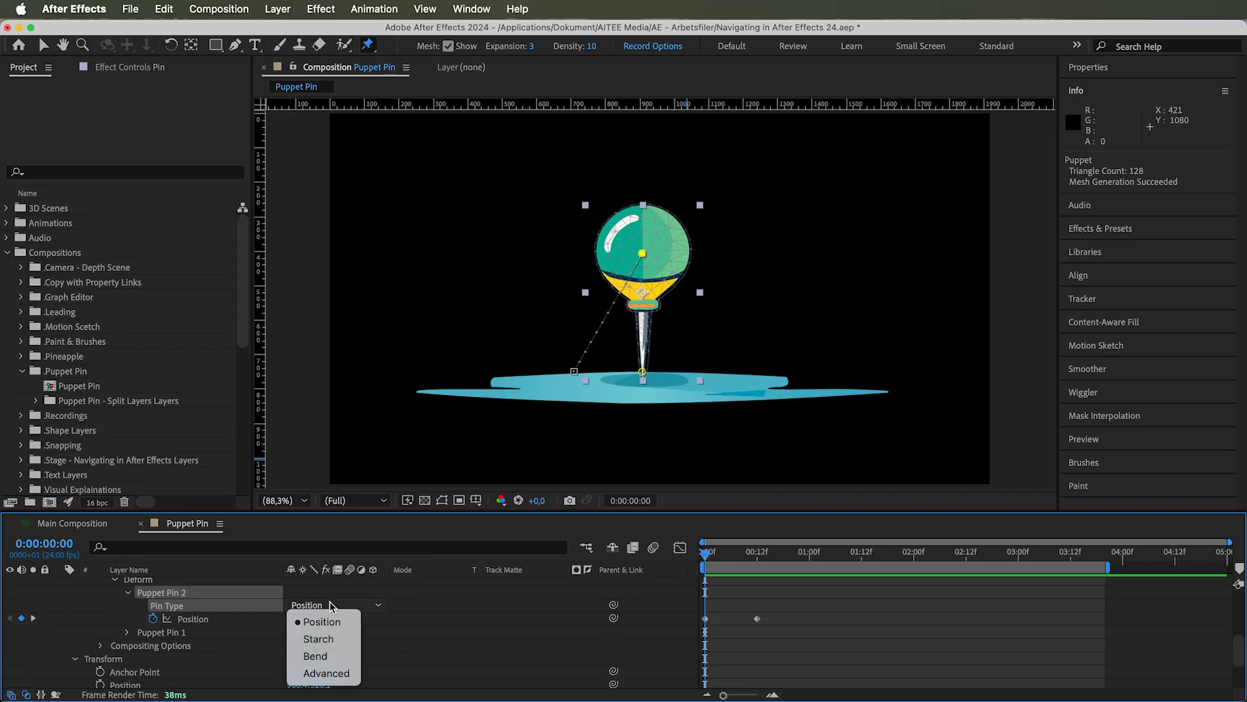
left_click(392, 597)
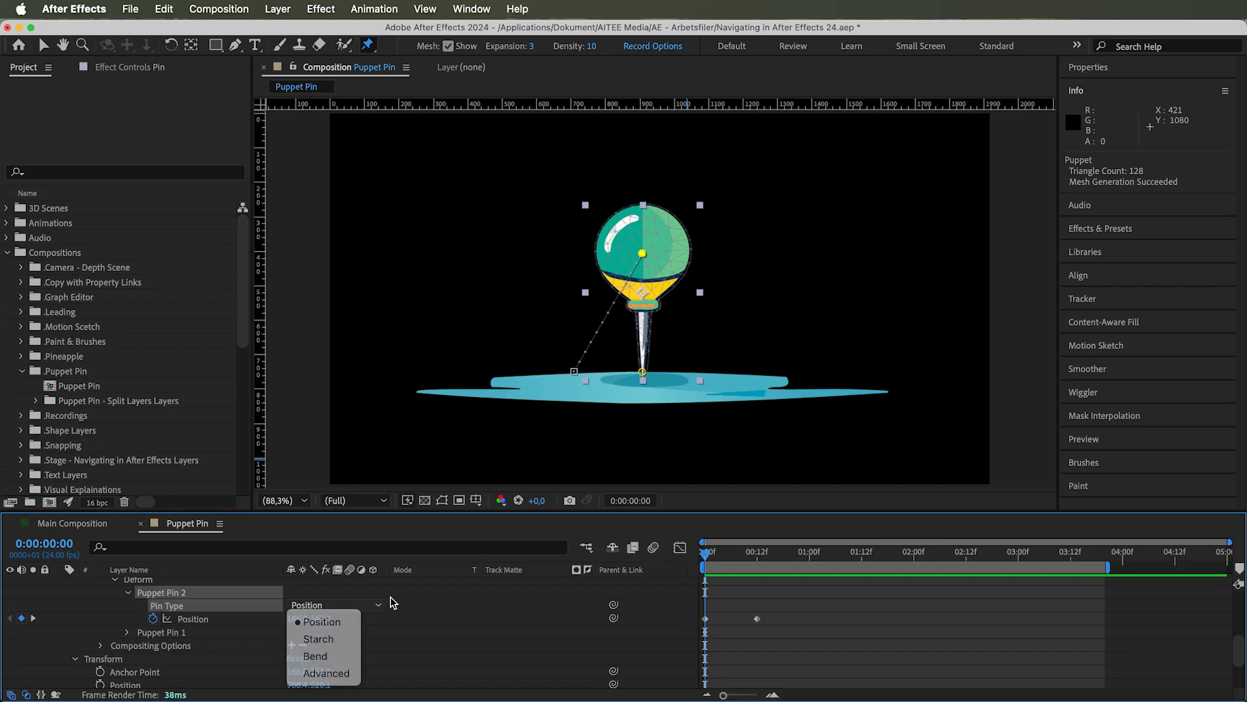
Place a Puppet Starch pin midway along the pin's metal needle
left_click(363, 49)
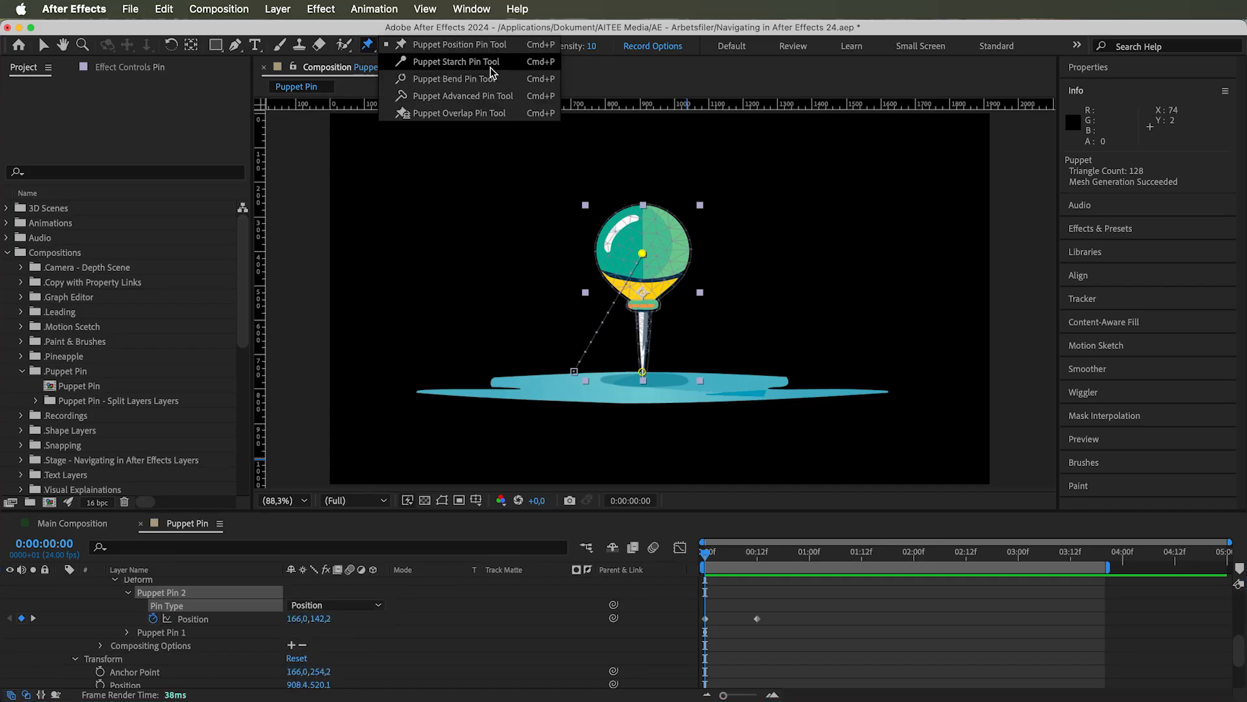
left_click(457, 61)
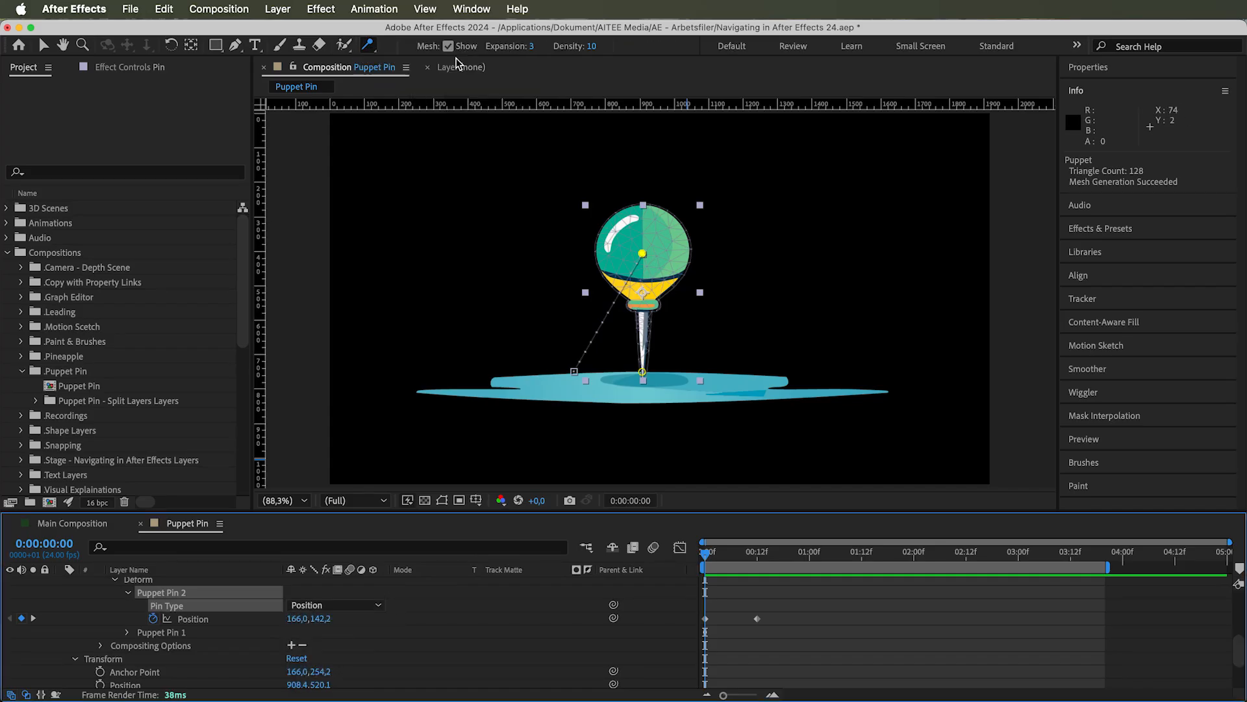
left_click(643, 344)
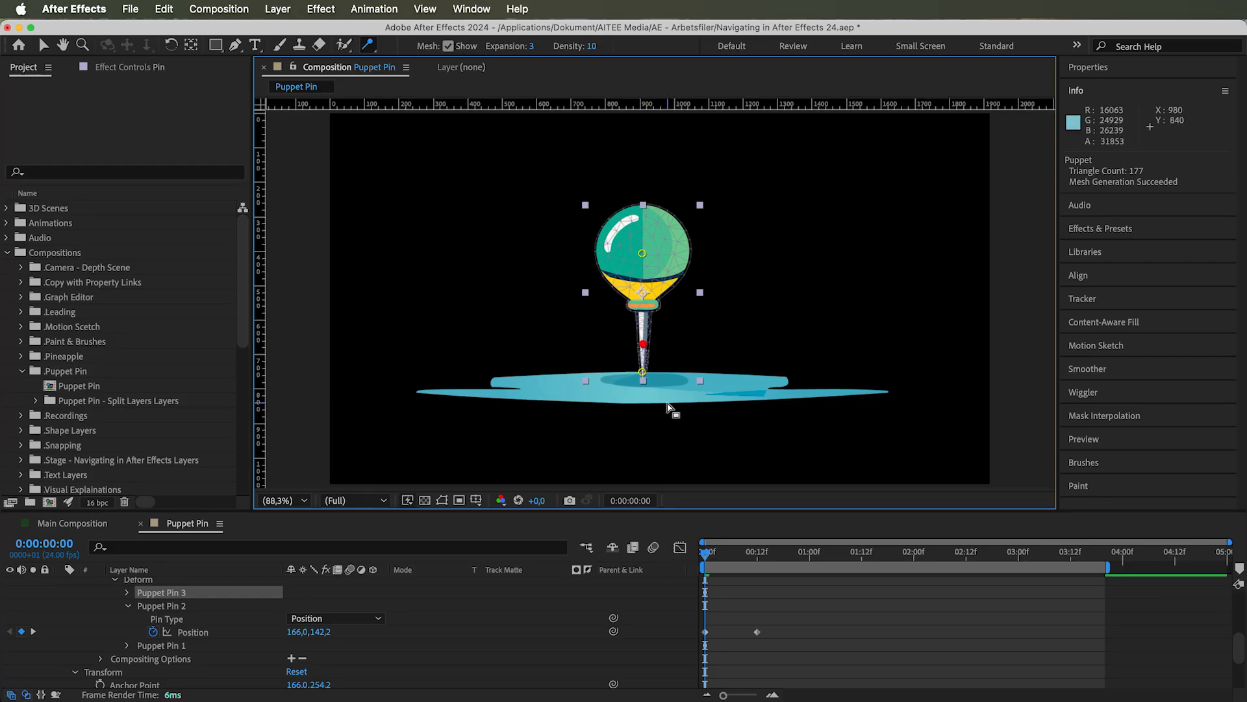
Scrub the first few frames to examine how the starch pin affects the needle's bending, and return to the first frame
left_click(709, 554)
left_click_drag(708, 553, 721, 552)
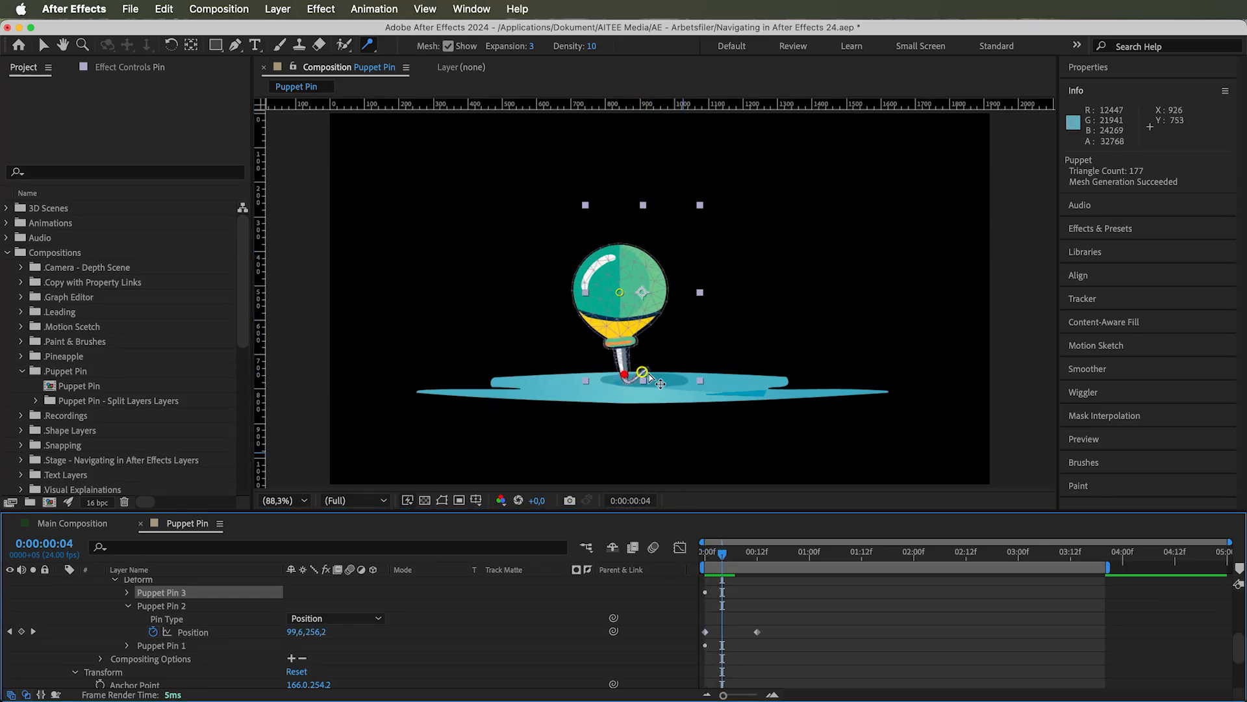
mouse_move(722, 557)
left_mouse_down()
mouse_move(747, 554)
mouse_move(709, 554)
left_mouse_up()
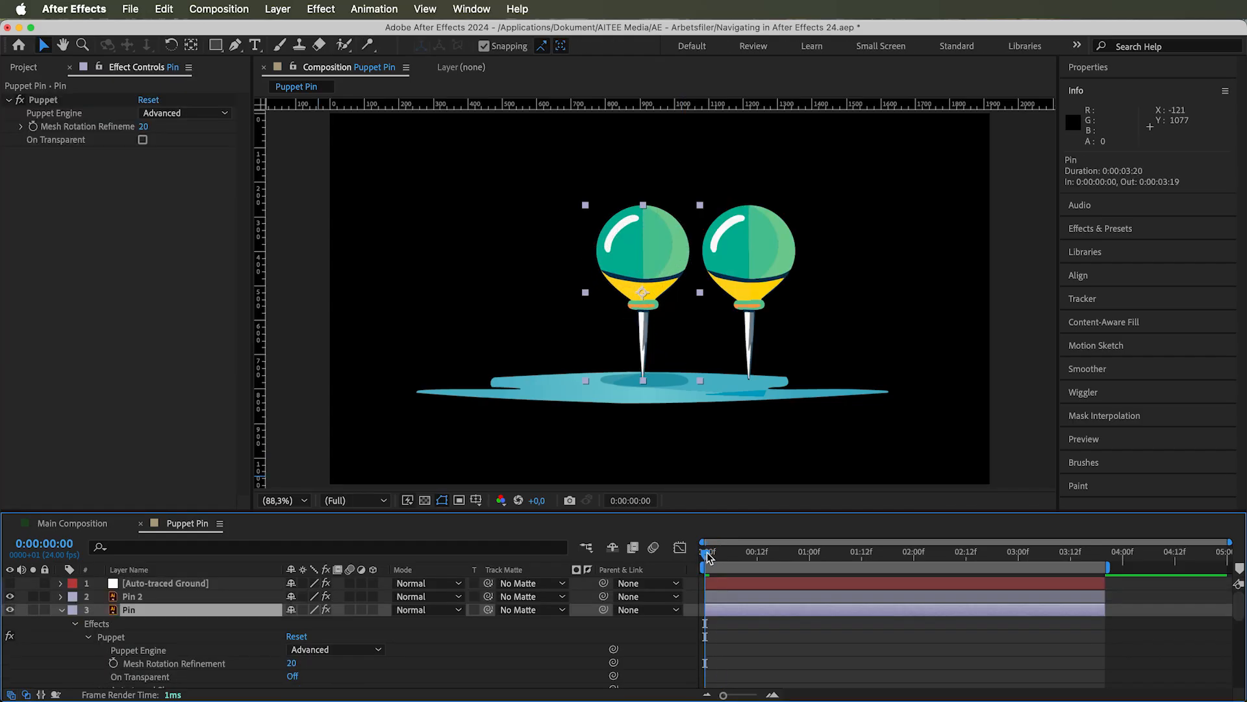
mouse_move(703, 553)
left_mouse_down()
mouse_move(739, 549)
mouse_move(695, 554)
left_mouse_up()
Locate Puppet Pin 2 in the Pin layer's Mesh 1 Deform properties and set its Pin Type to Bend
scroll(131, 653, "down", 5)
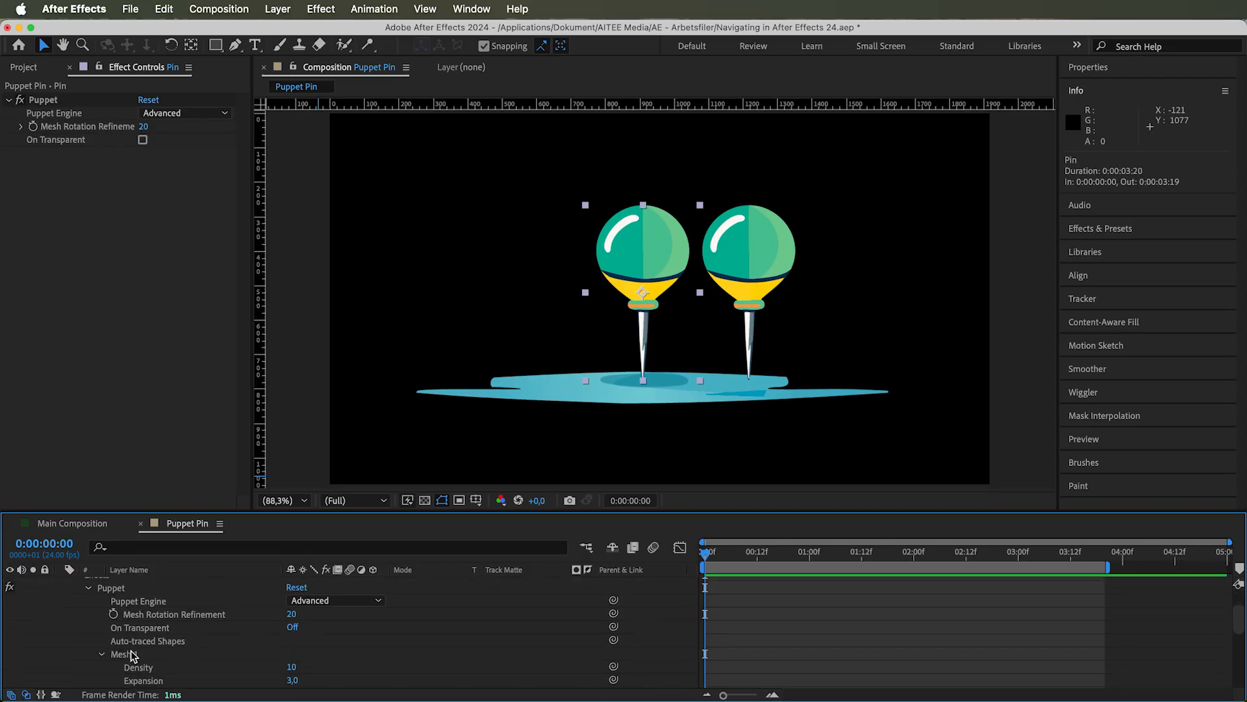
left_click(134, 642)
scroll(134, 642, "down", 4)
left_click(157, 649)
scroll(157, 652, "down", 2)
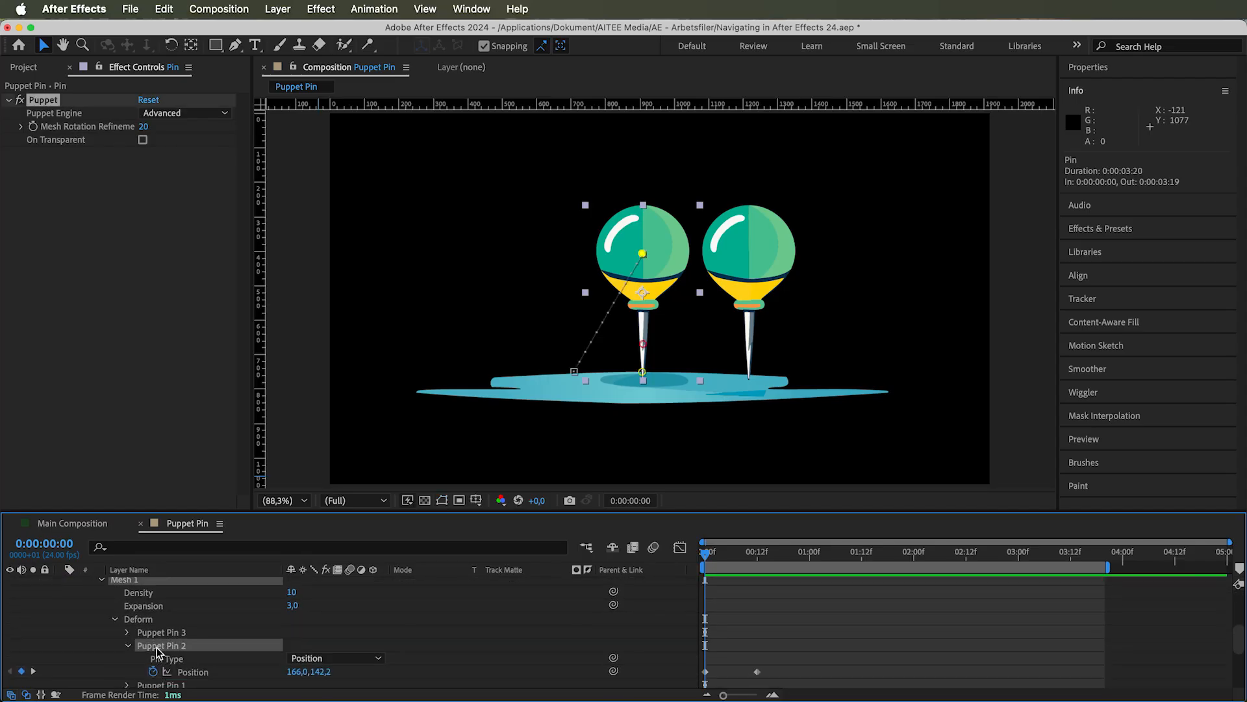
left_click(190, 651)
left_click(190, 640)
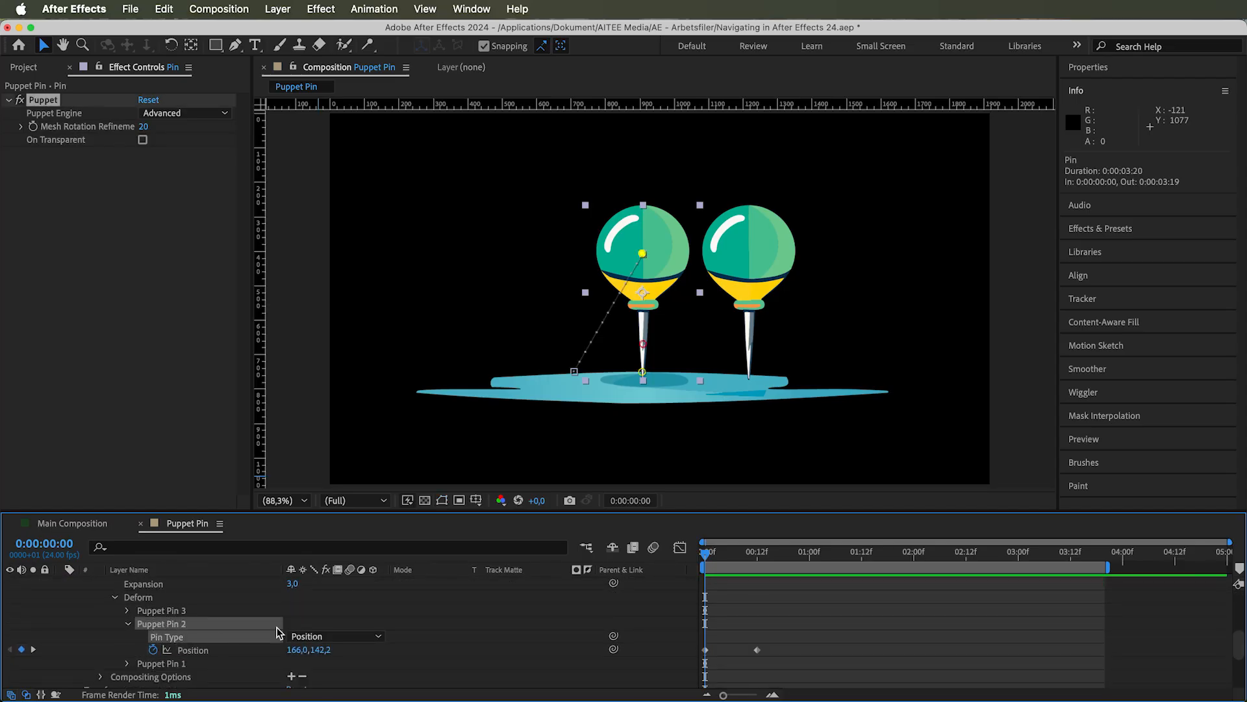
left_click(306, 636)
left_click(323, 669)
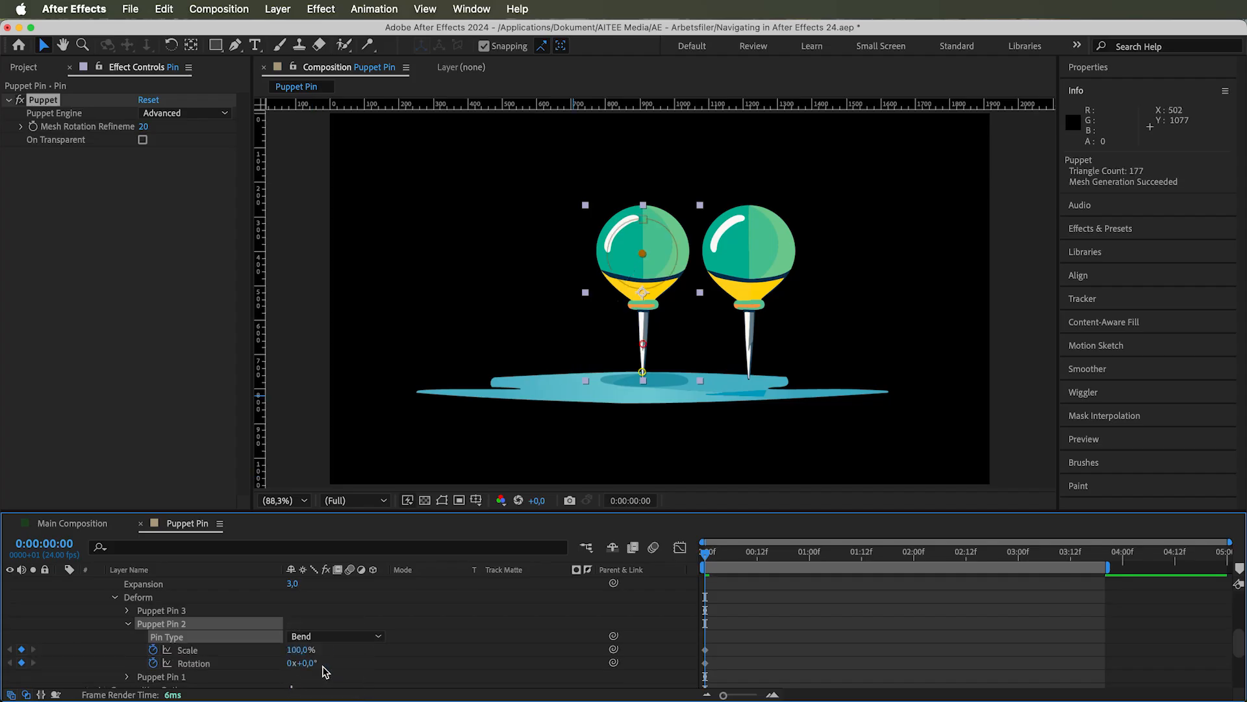
Try rotating and scaling the Bend pin in the composition, and undo both changes
left_click_drag(679, 256, 747, 235)
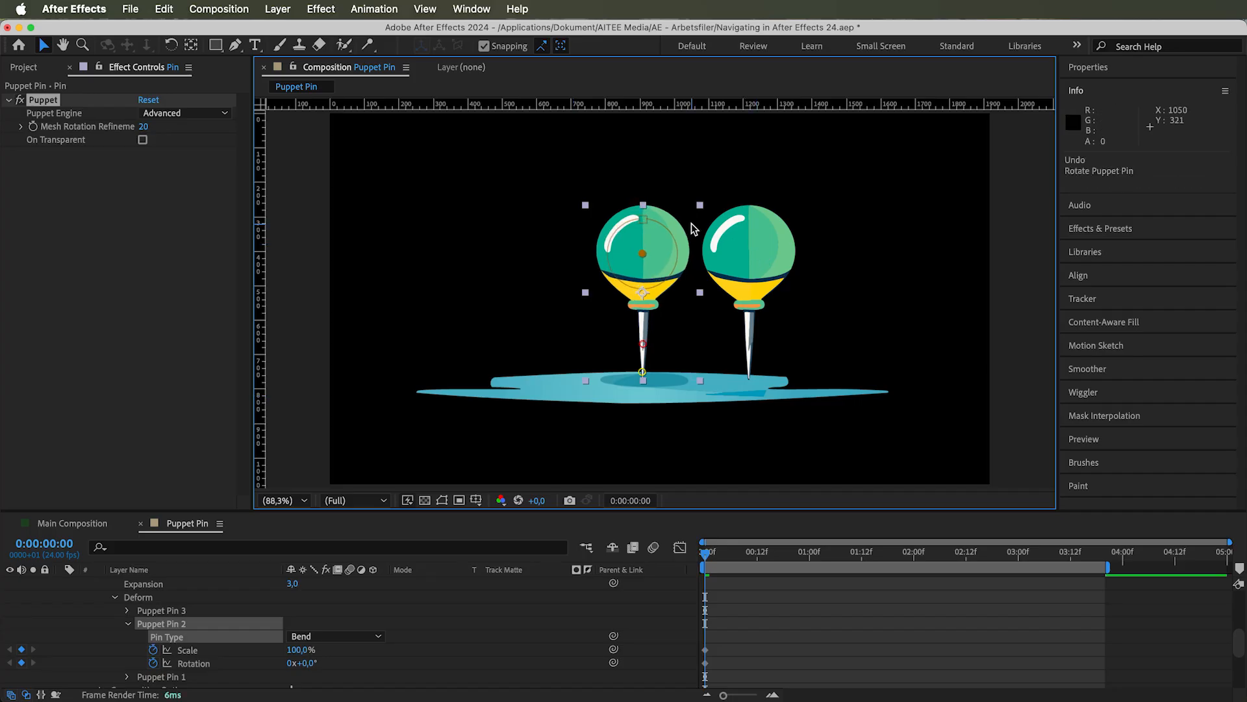
left_click_drag(642, 204, 552, 219)
key("super+z")
Set Puppet Pin 2's Pin Type to Advanced
left_click(362, 637)
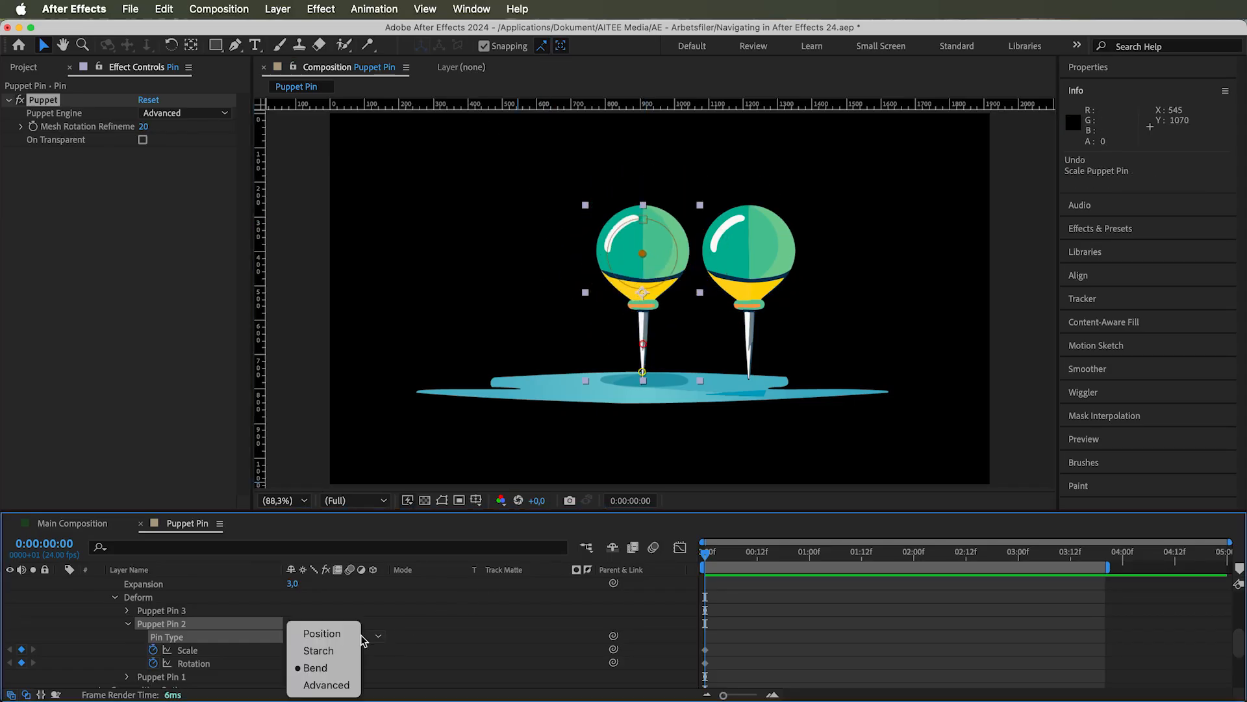
left_click(325, 685)
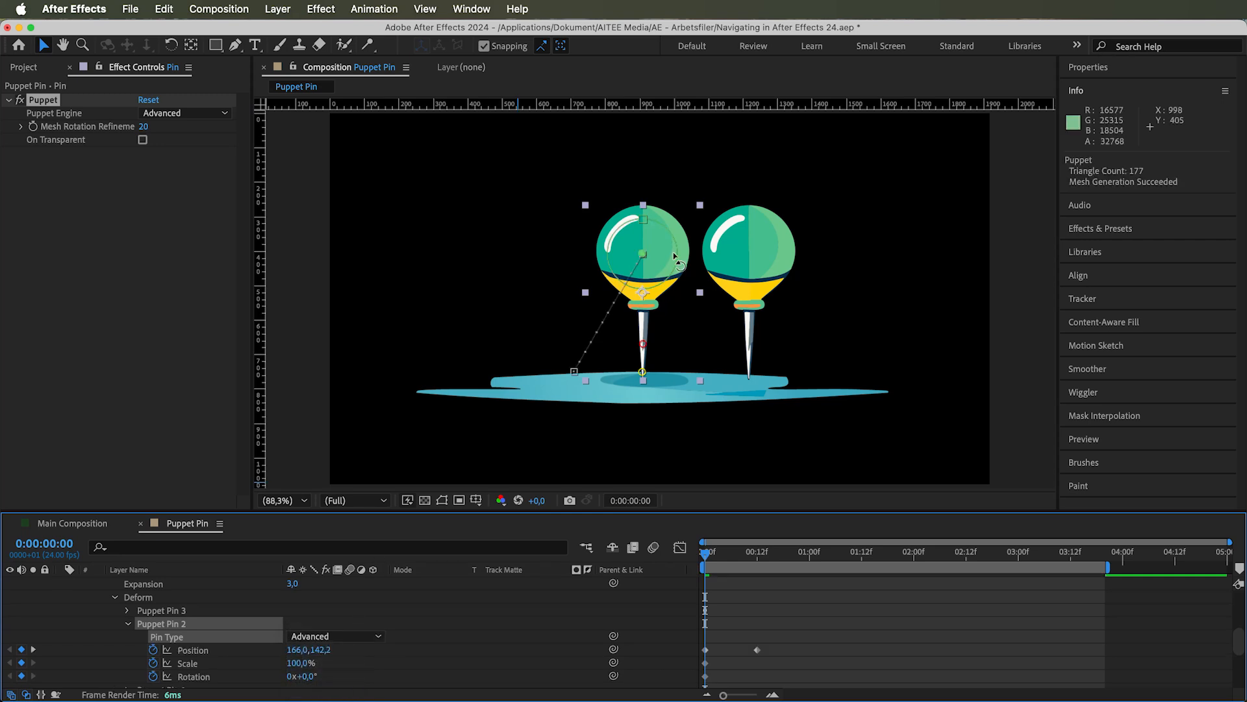
Try transforming the Advanced pin on the ball in the composition, and undo the changes
left_click_drag(664, 228, 601, 276)
key("super+z")
key("super+z")
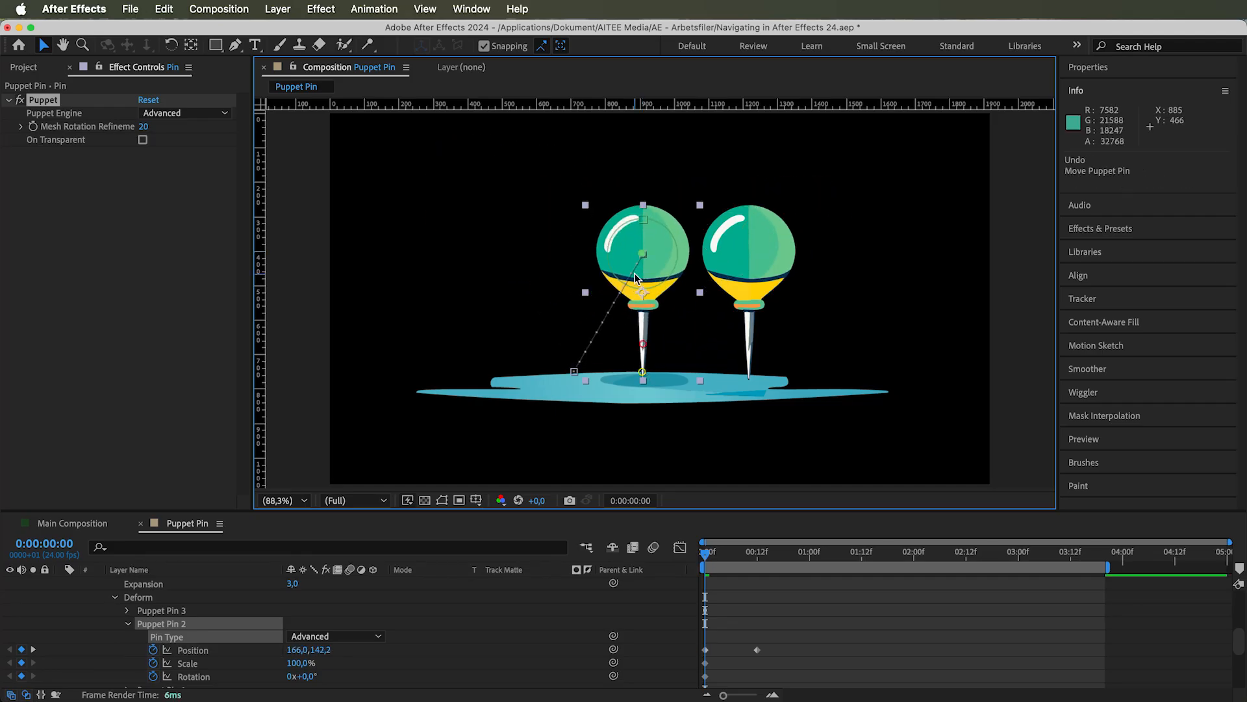
left_click_drag(645, 217, 585, 190)
key("super+z")
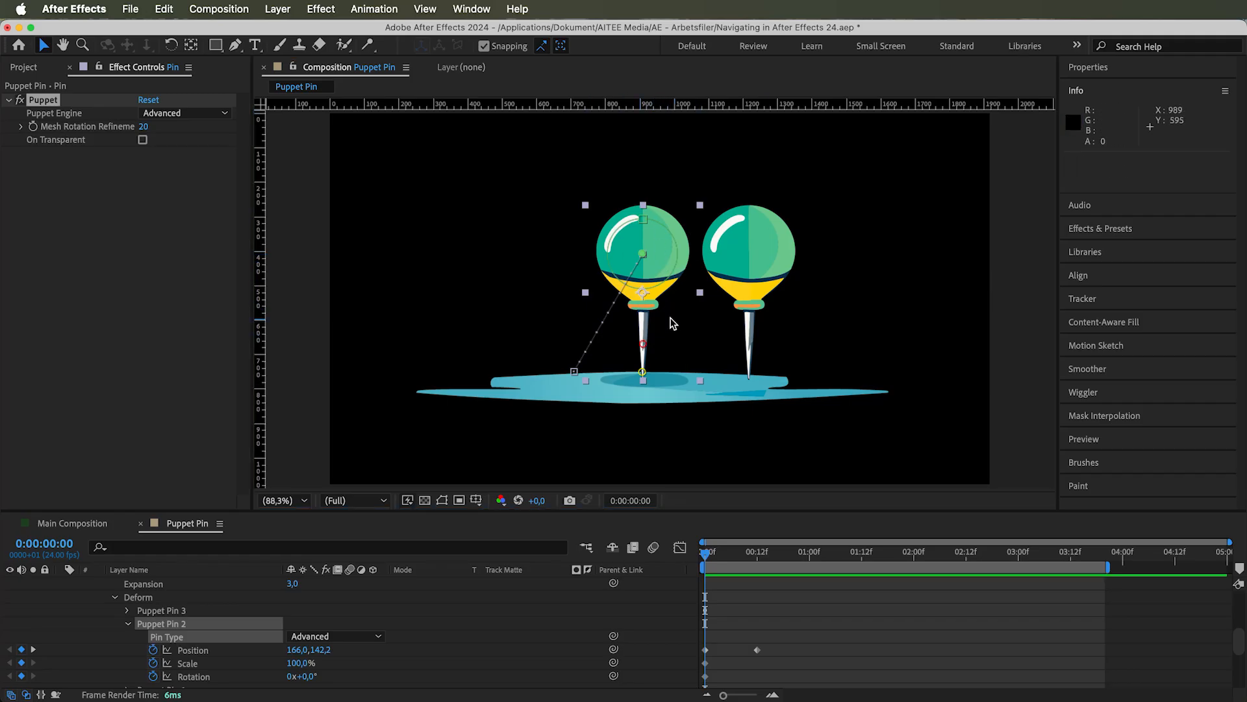
At 0:00:00:12, move Puppet Pin 2 of the Pin layer below the ground to position 166,0, 663,0
scroll(434, 644, "down", 1)
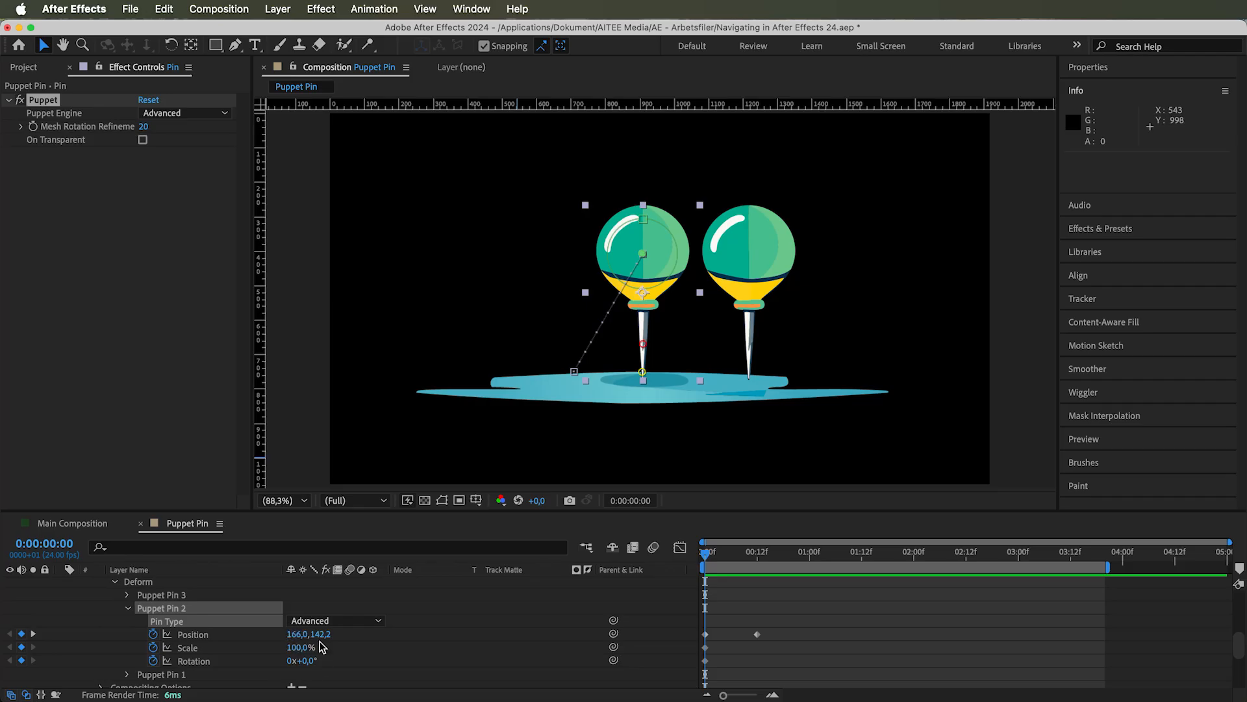
left_click_drag(304, 647, 337, 672)
left_click_drag(706, 556, 755, 559)
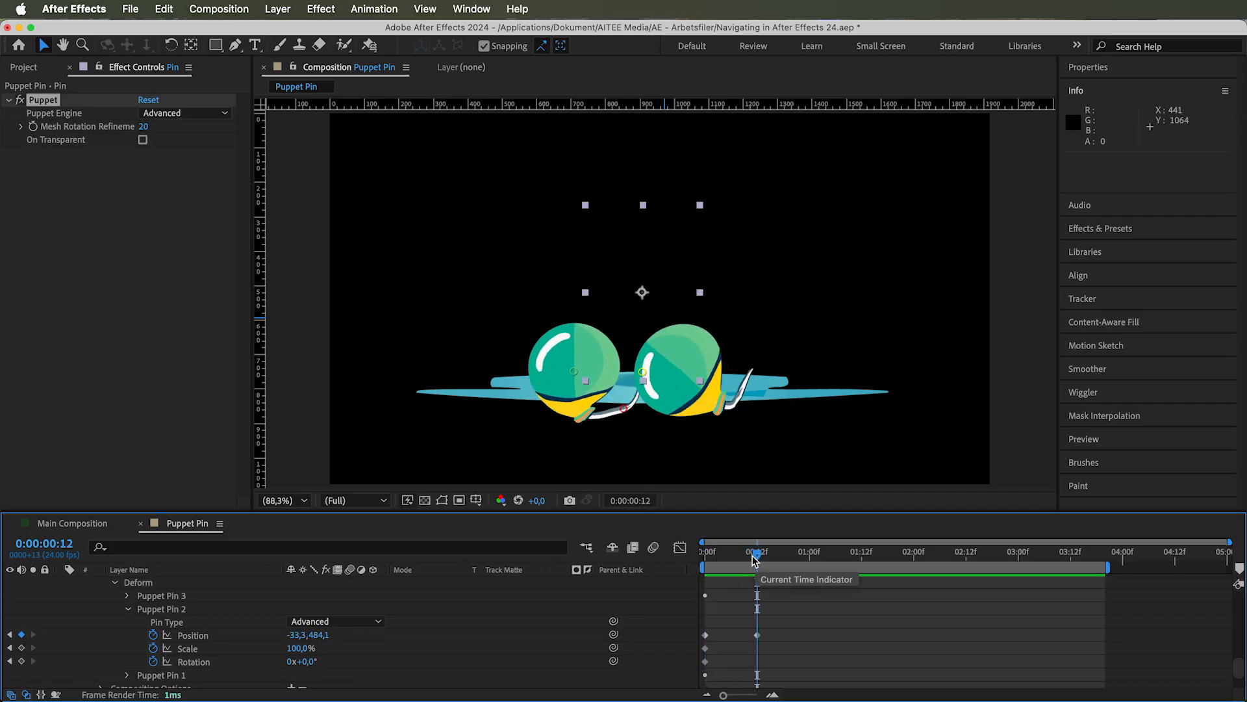
left_click_drag(579, 373, 648, 437)
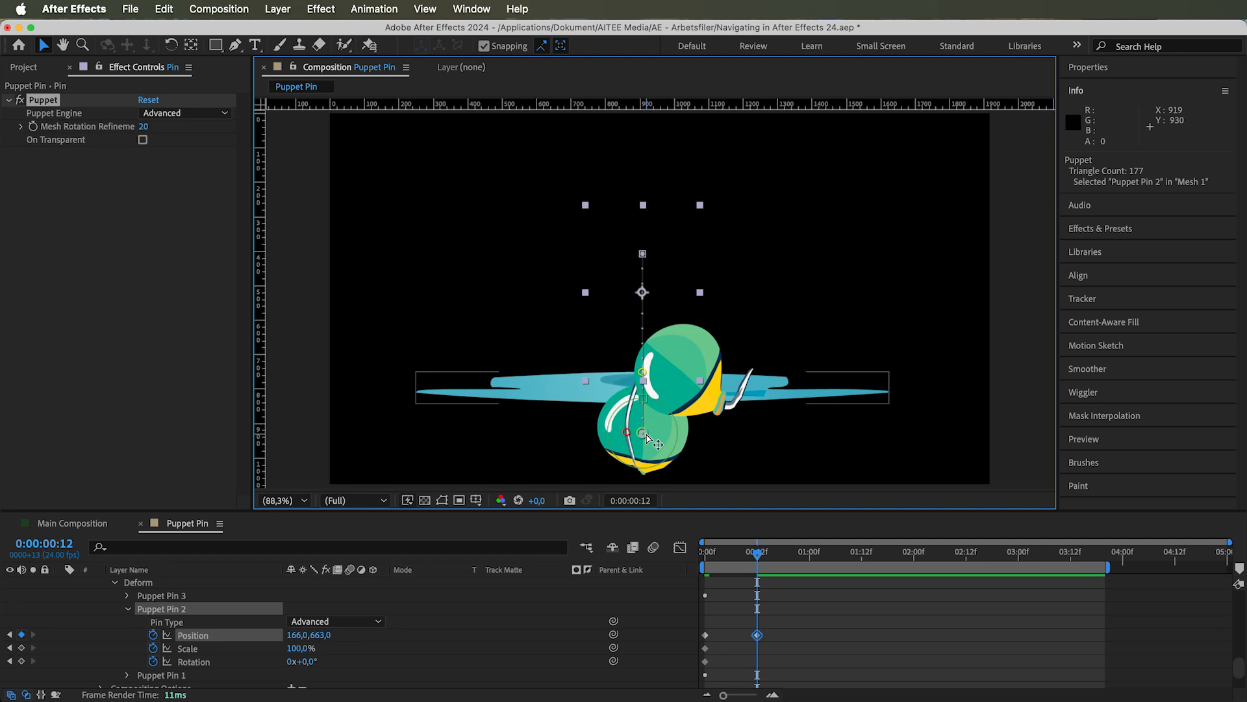
Hide the Pin 2 layer and place a Puppet Overlap pin near the centre of the ball's original outline
scroll(229, 608, "up", 6)
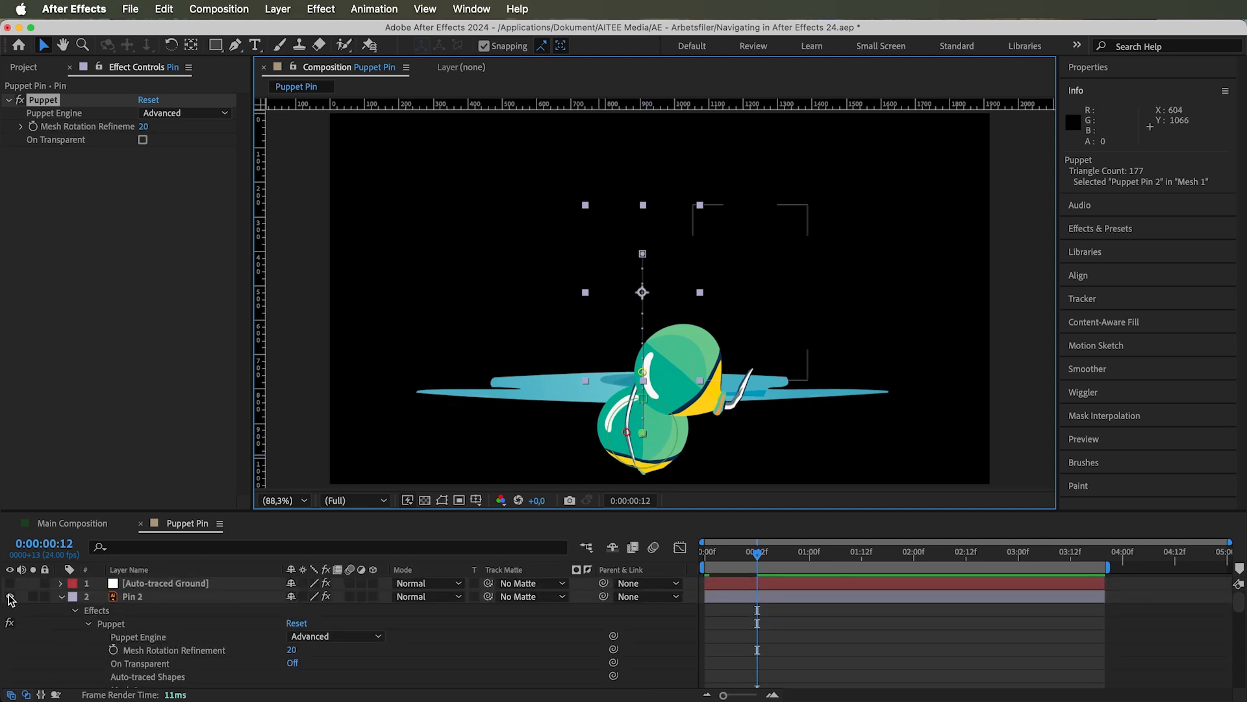
left_click(10, 596)
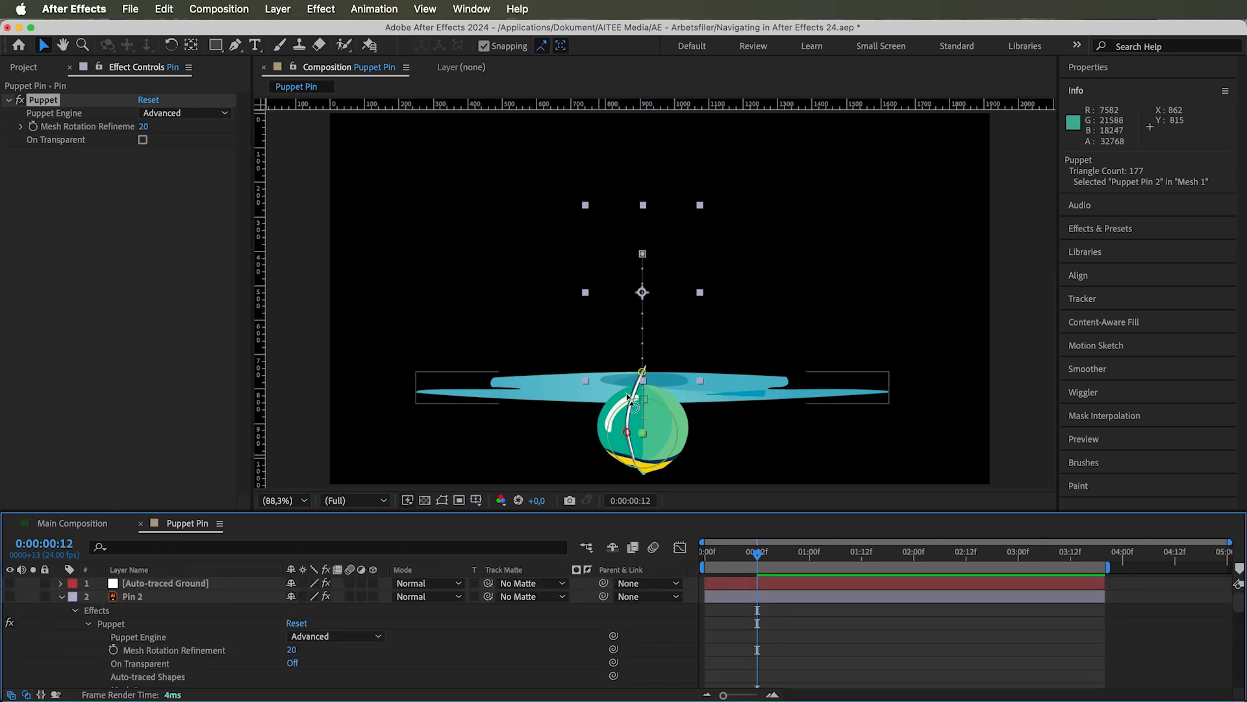
left_click(369, 45)
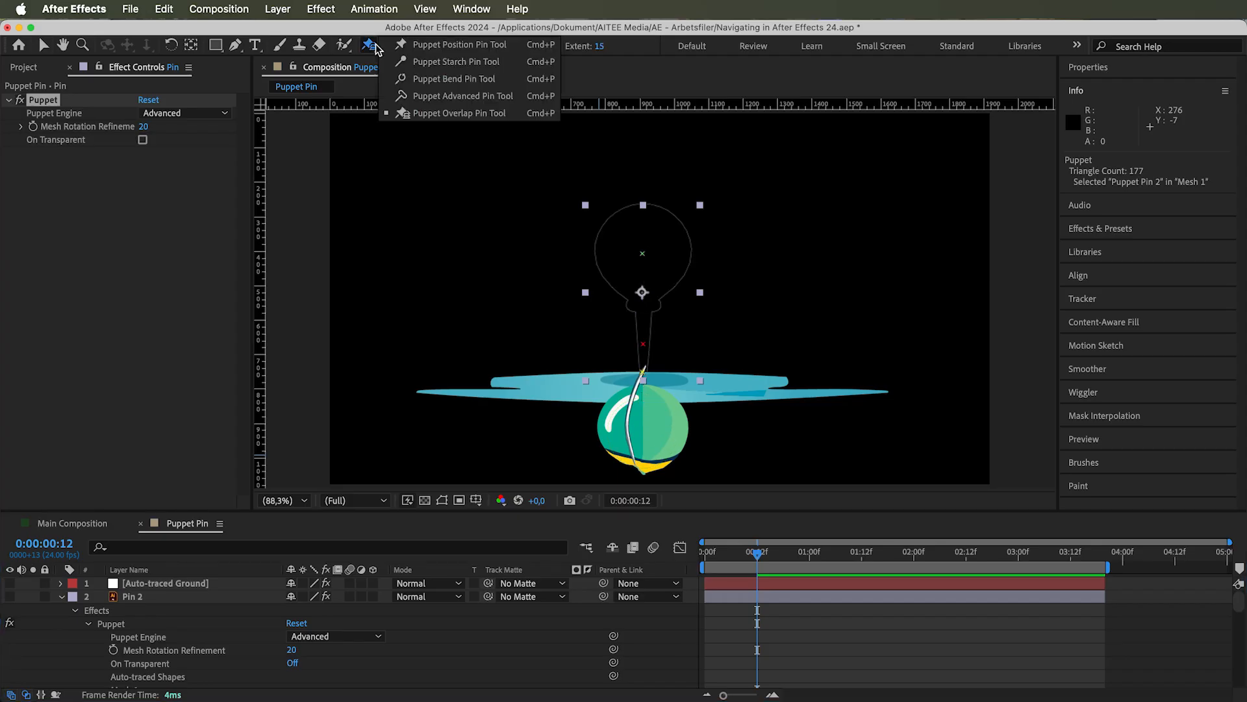
left_click(442, 114)
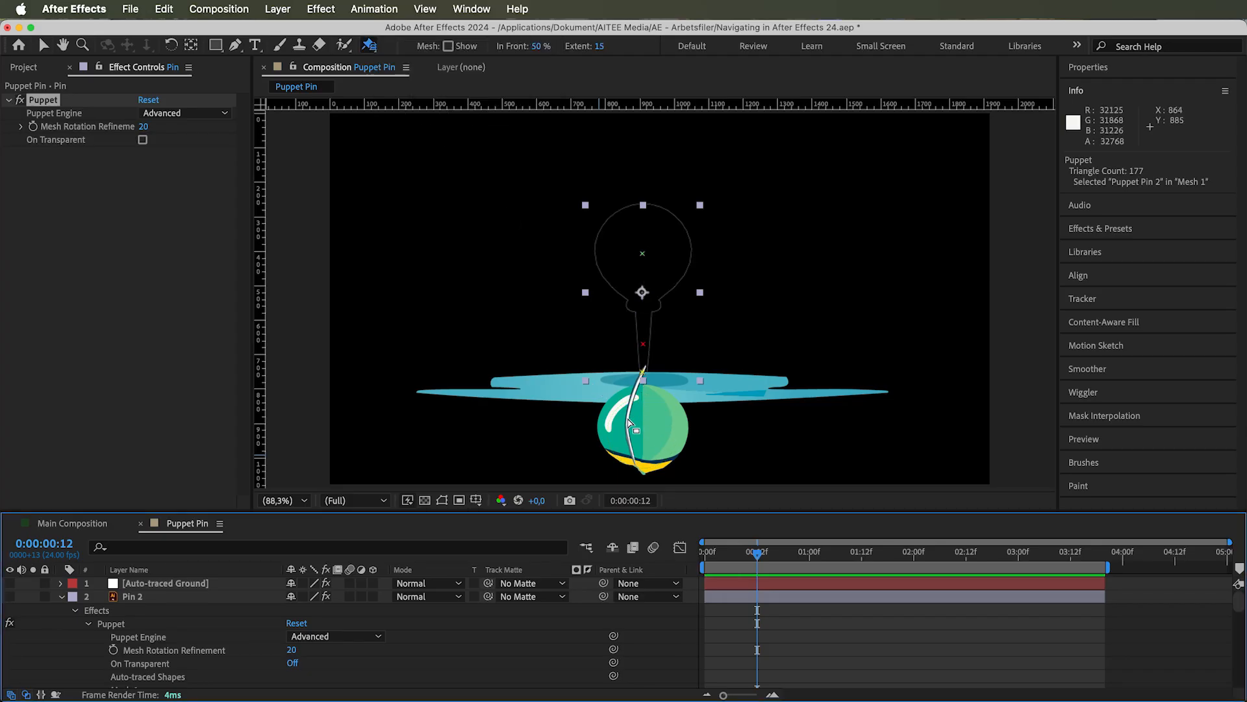
left_click(630, 249)
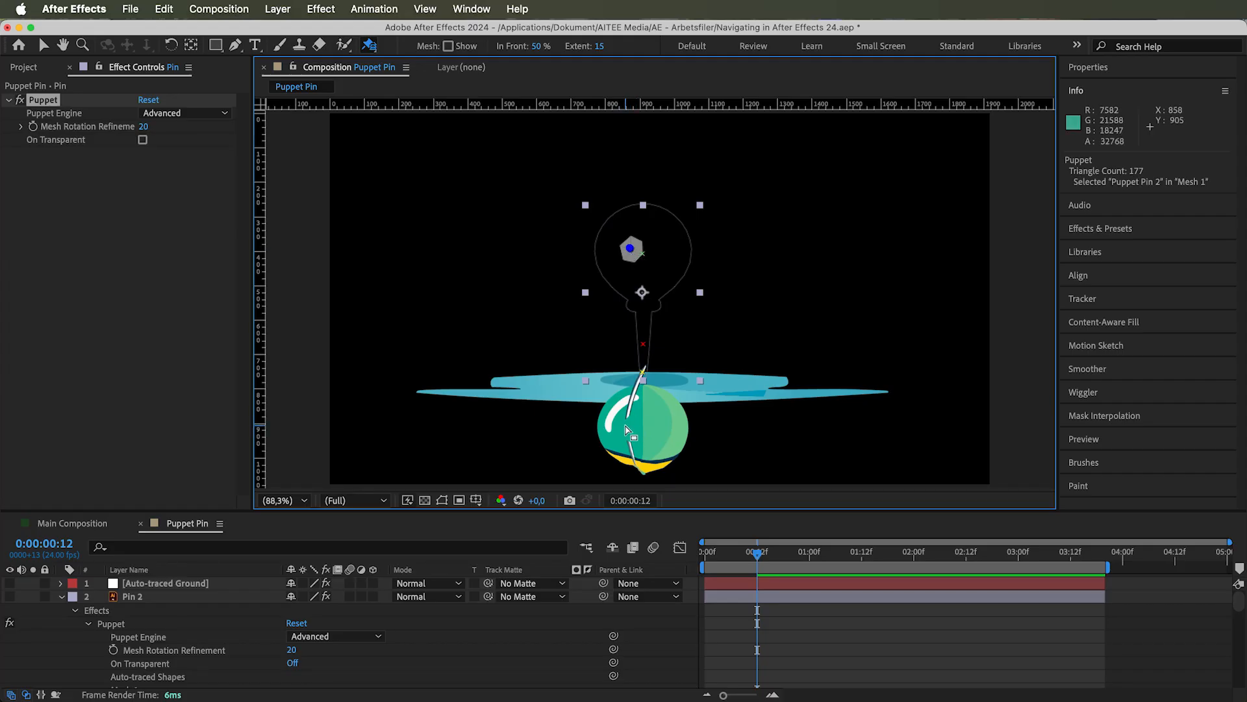
Locate the Overlap 1 properties of the Pin layer's Puppet effect, try changing its Position, and undo it
scroll(229, 663, "down", 10)
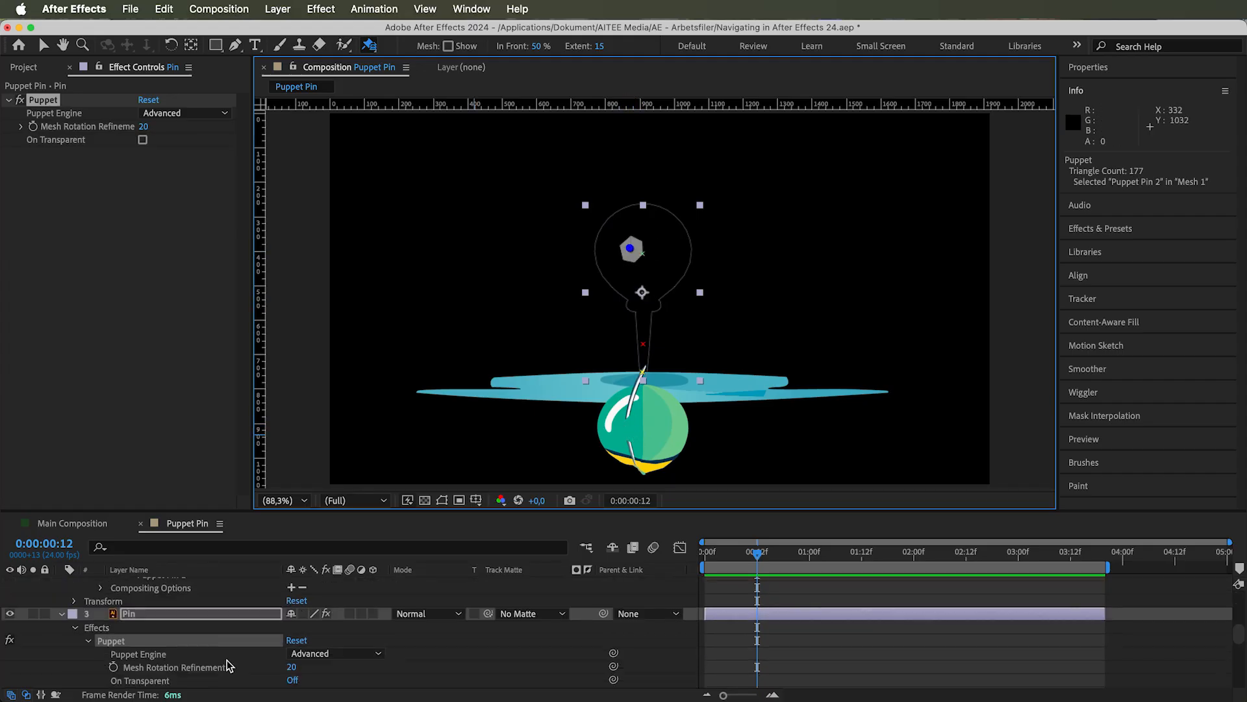
left_click(137, 648)
left_click(128, 658)
scroll(189, 650, "down", 2)
left_click(192, 633)
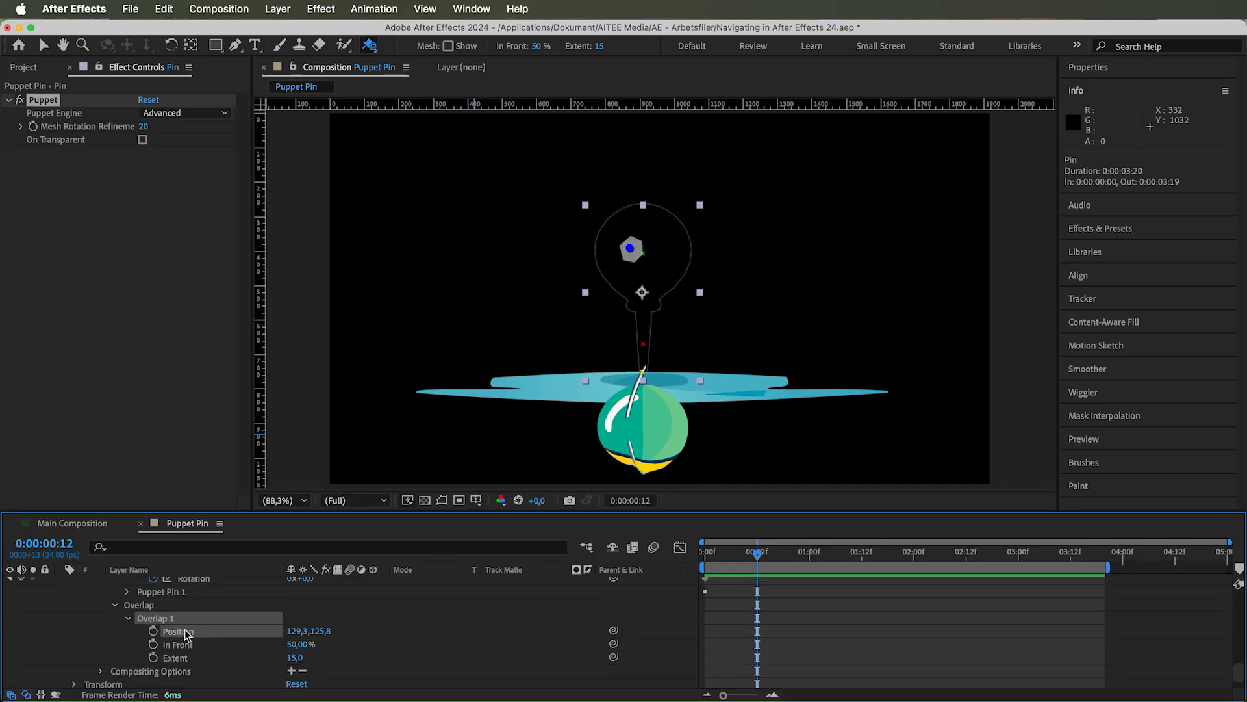
left_click_drag(318, 634, 315, 630)
key("super+z")
Set Overlap 1's In Front to 344 % and its Extent to 133, and try a smaller Extent around frame 12
left_click_drag(330, 644, 392, 638)
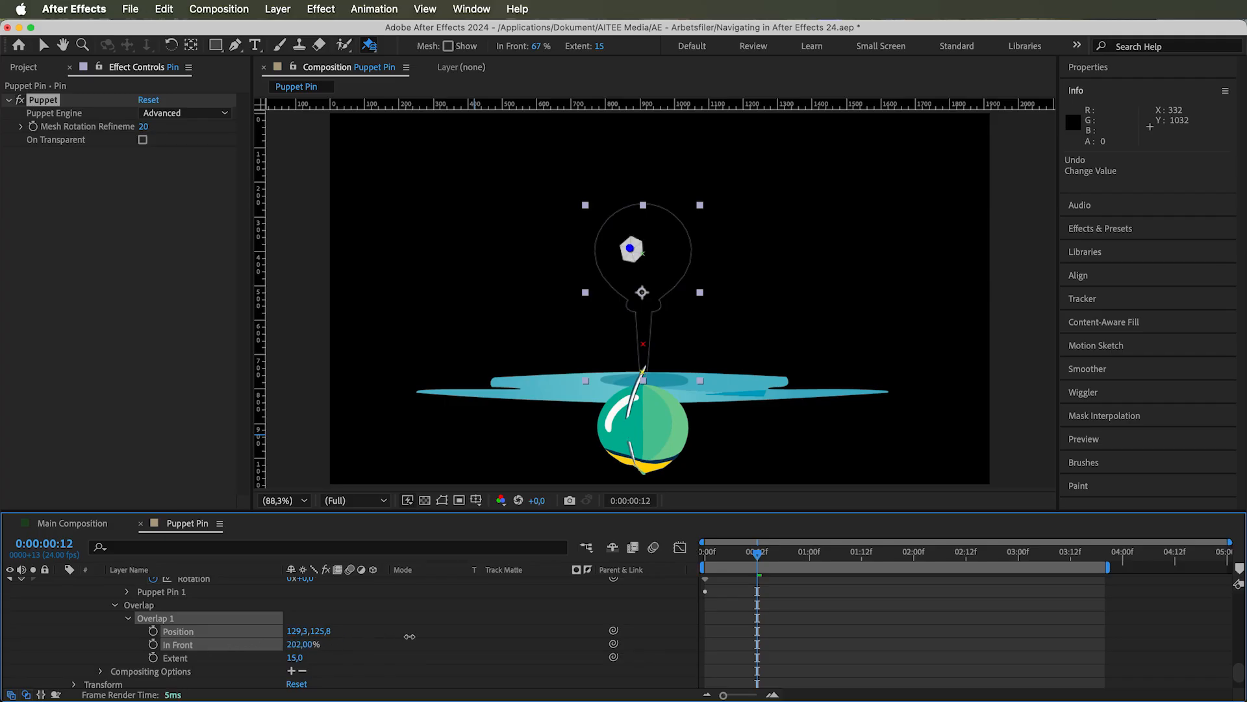
left_click_drag(509, 627, 508, 627)
left_click_drag(294, 658, 601, 416)
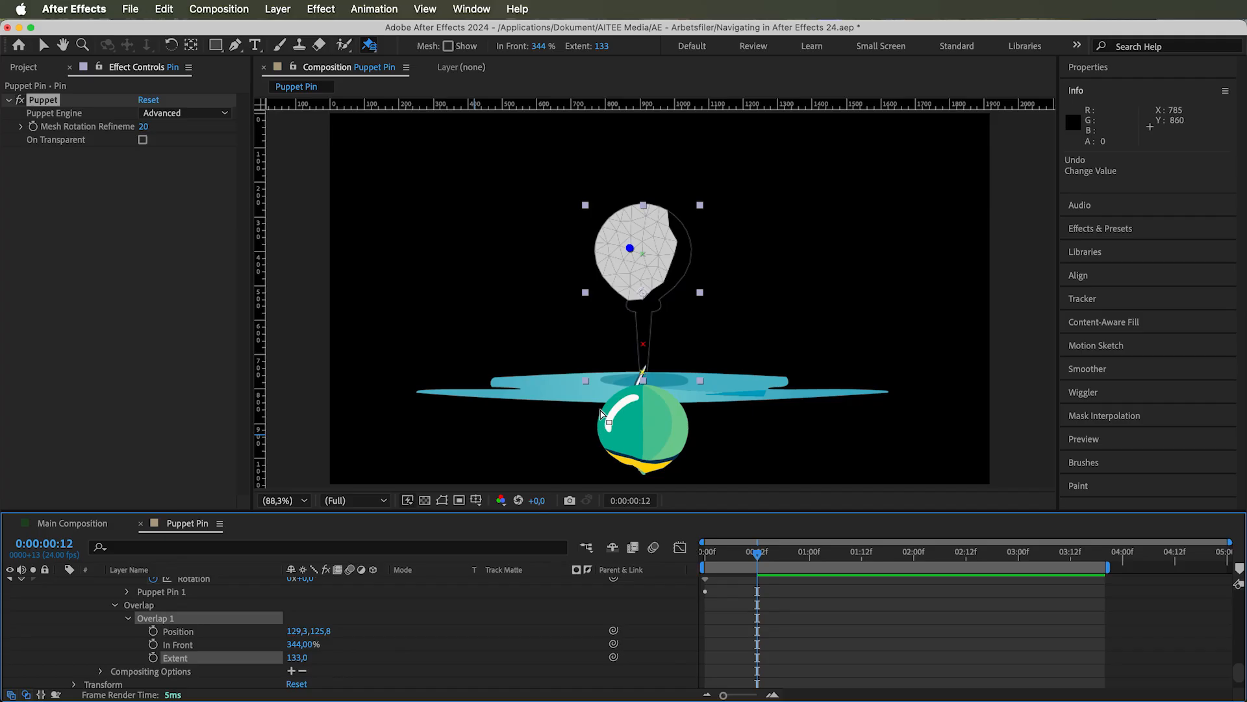
mouse_move(295, 657)
left_mouse_down()
mouse_move(194, 688)
mouse_move(287, 663)
mouse_move(273, 663)
left_mouse_up()
mouse_move(758, 553)
left_mouse_down()
mouse_move(690, 567)
mouse_move(754, 553)
left_mouse_up()
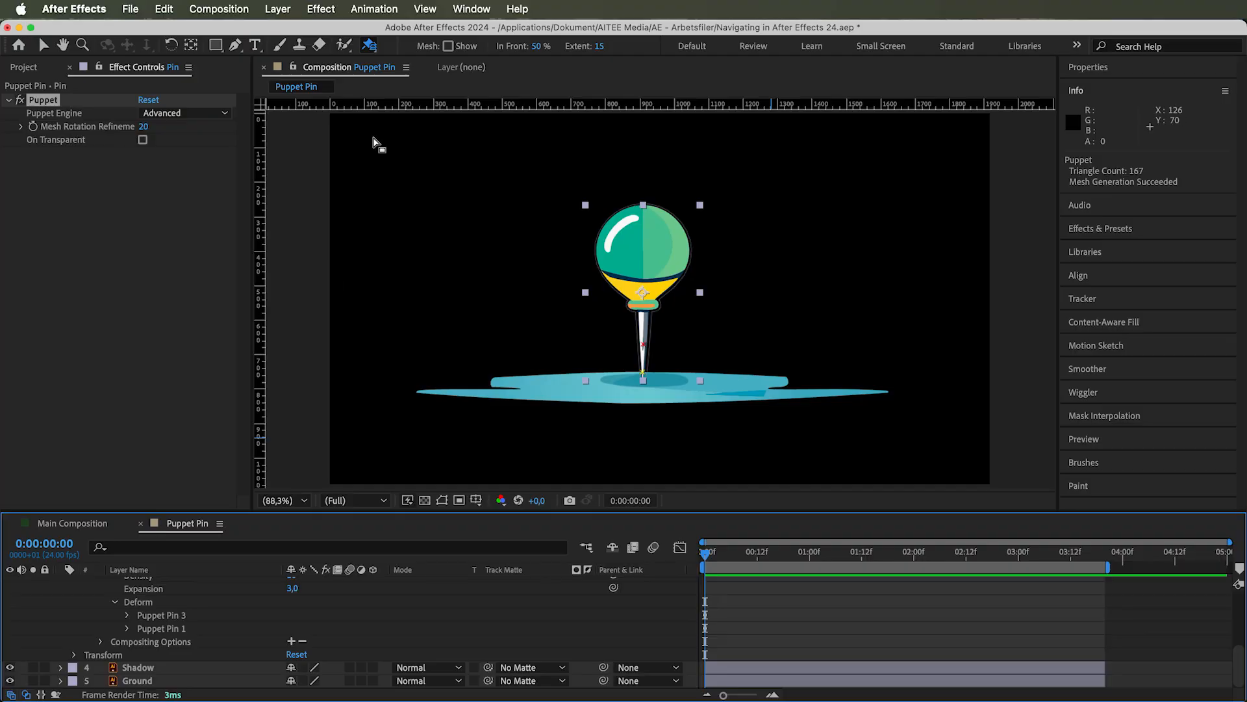
Activate the Puppet Position Pin tool and set its record options to Speed 100 %, Smoothing 15 and Show Mesh on
left_click(369, 46)
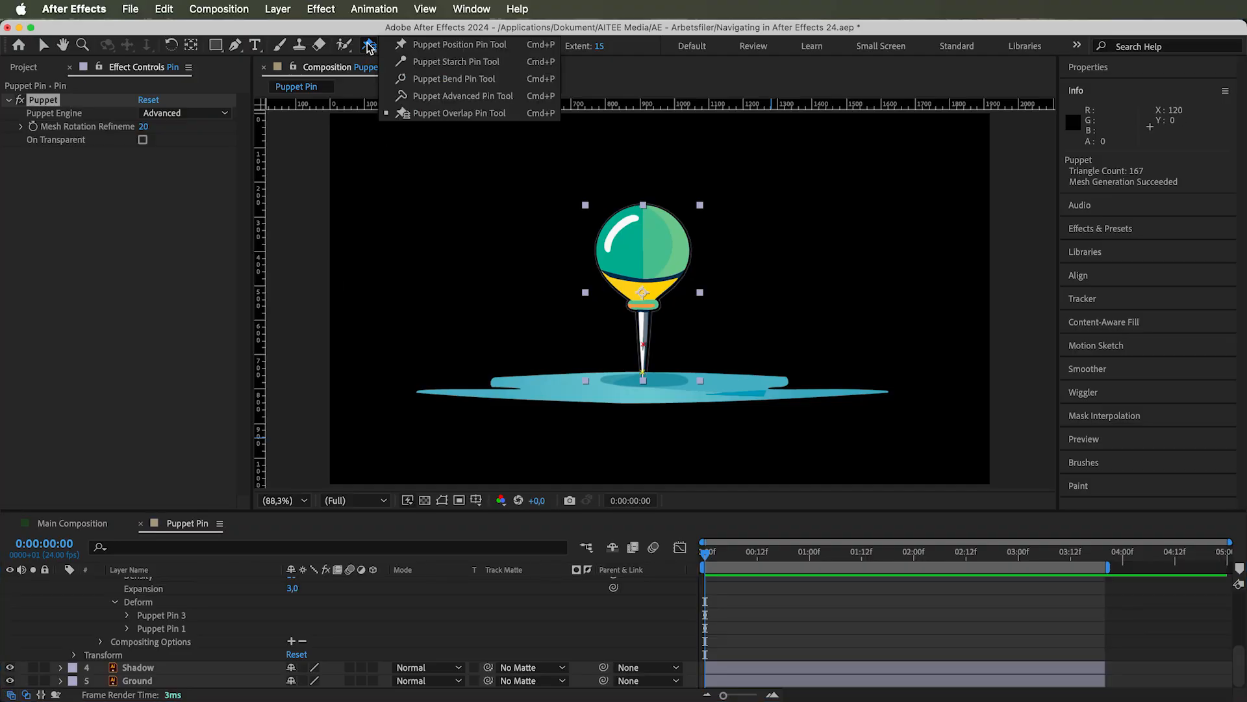
left_click(428, 46)
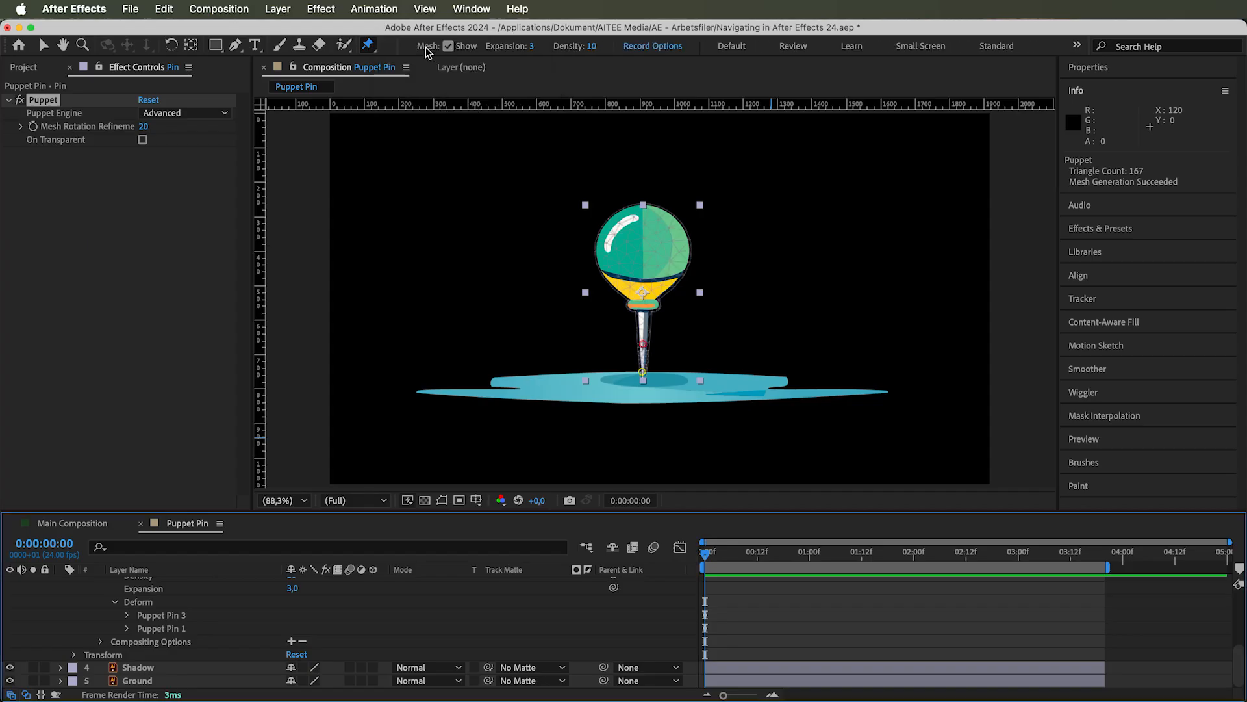
left_click(652, 46)
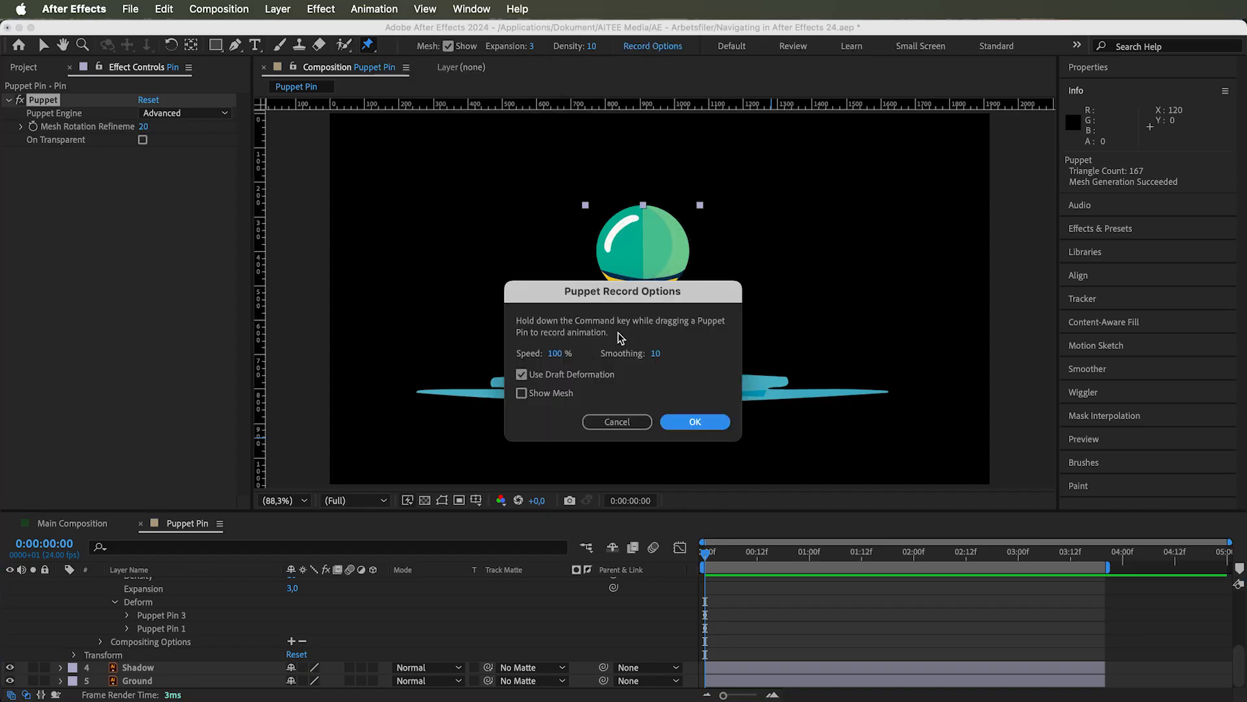
left_click(557, 354)
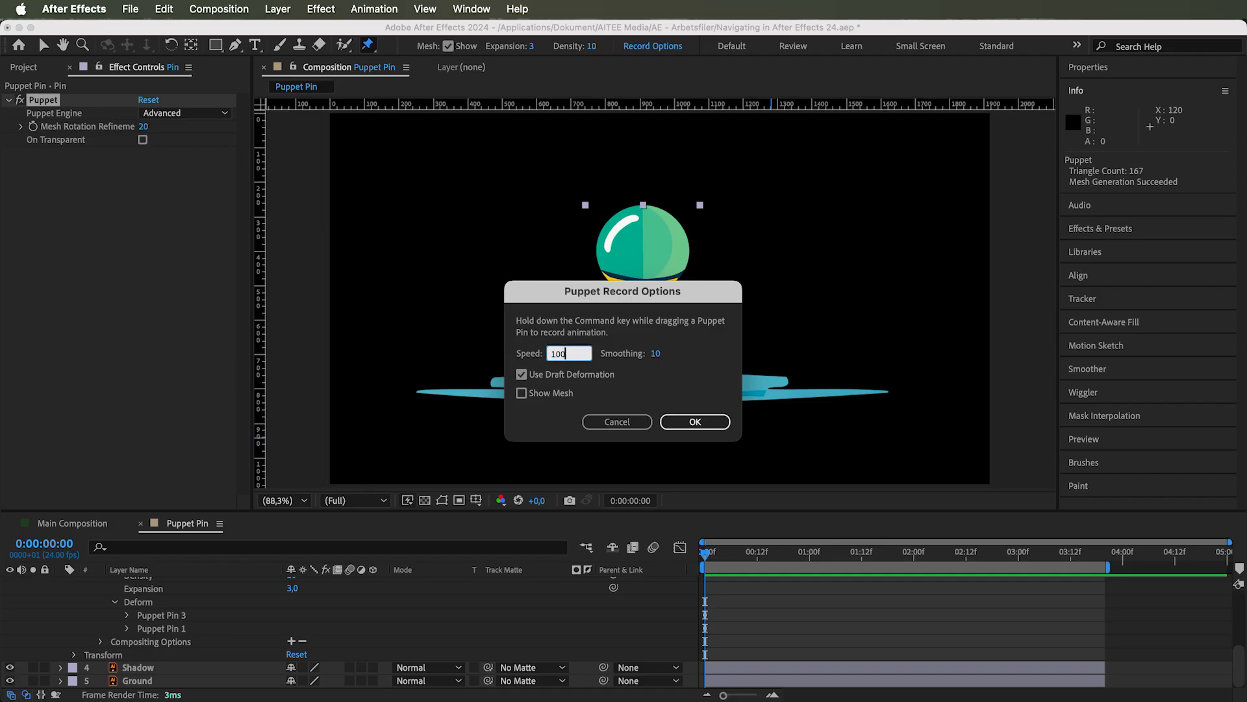
key("Return")
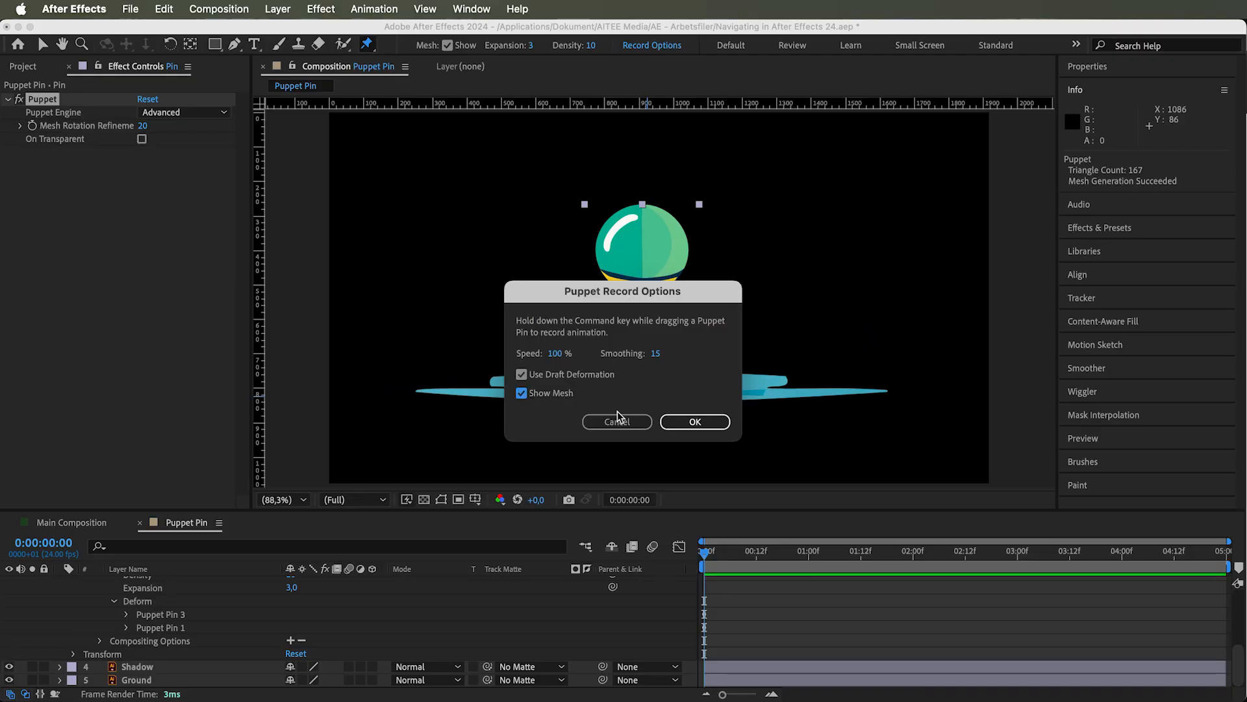
left_click(694, 423)
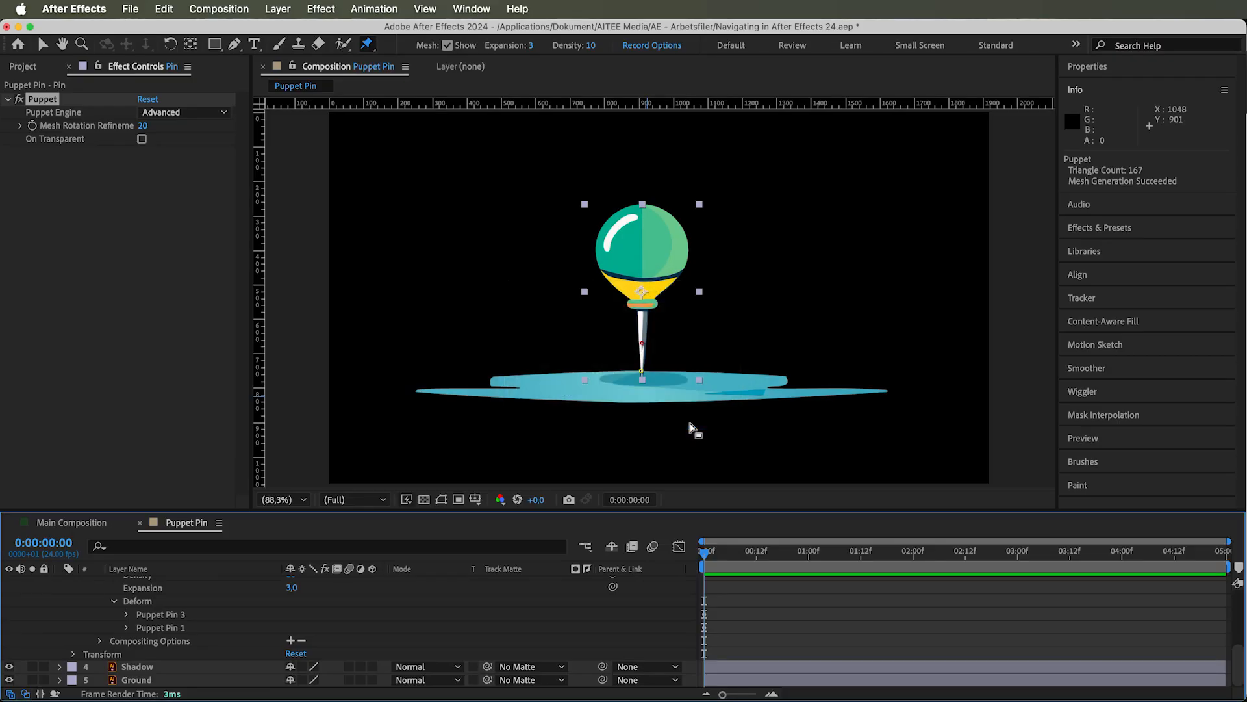
Add a position pin in the ball, record it swaying sideways and falling onto the ground, and preview the animation
left_click(642, 241)
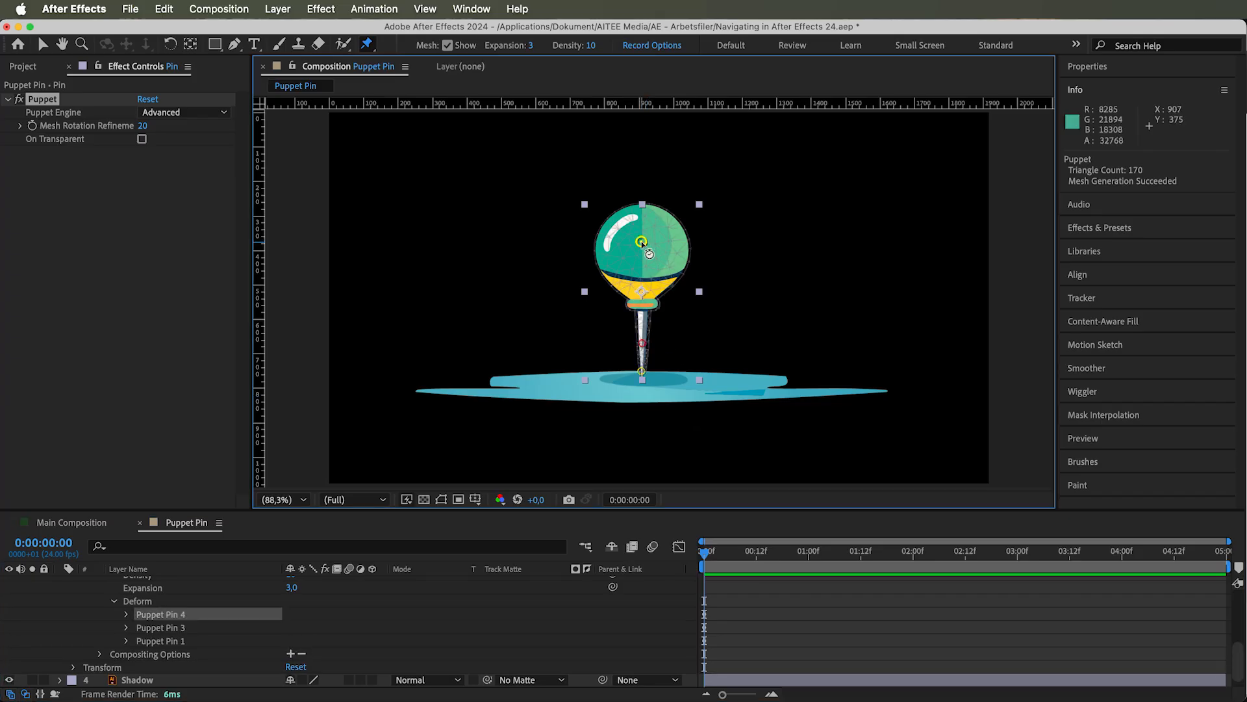
left_click_drag(649, 253, 631, 250)
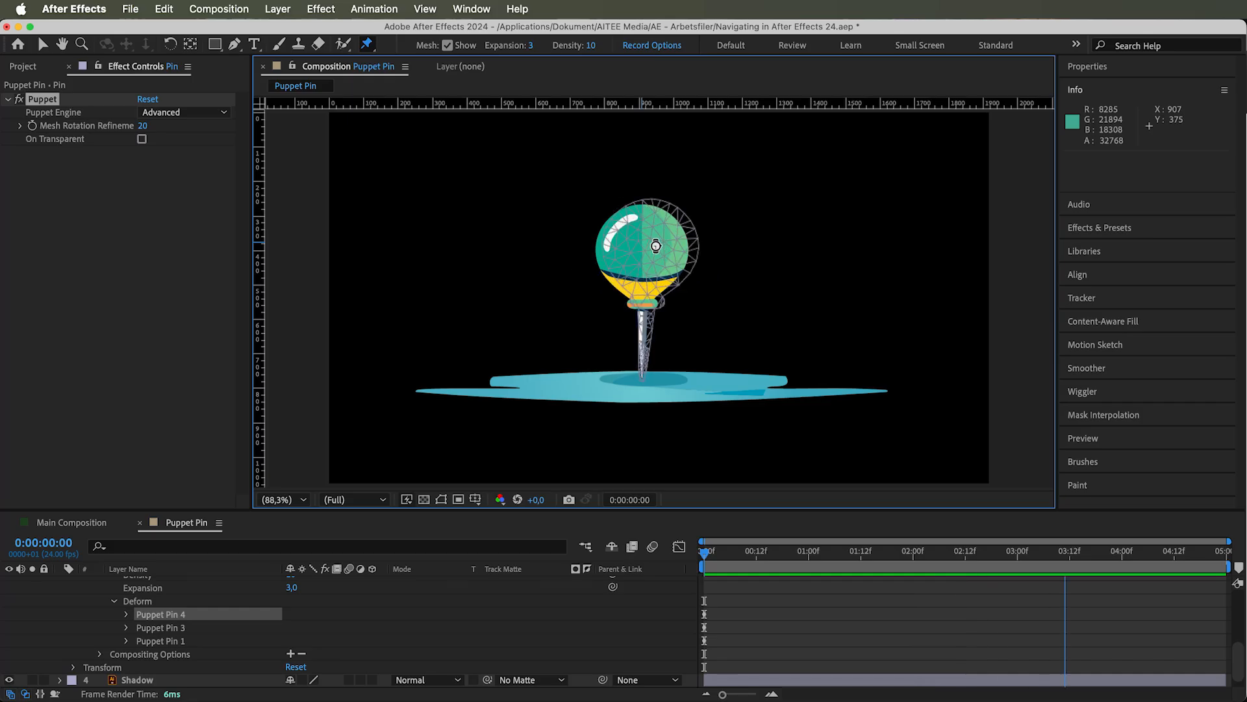
mouse_move(619, 301)
left_mouse_down()
mouse_move(549, 427)
mouse_move(578, 393)
left_mouse_up()
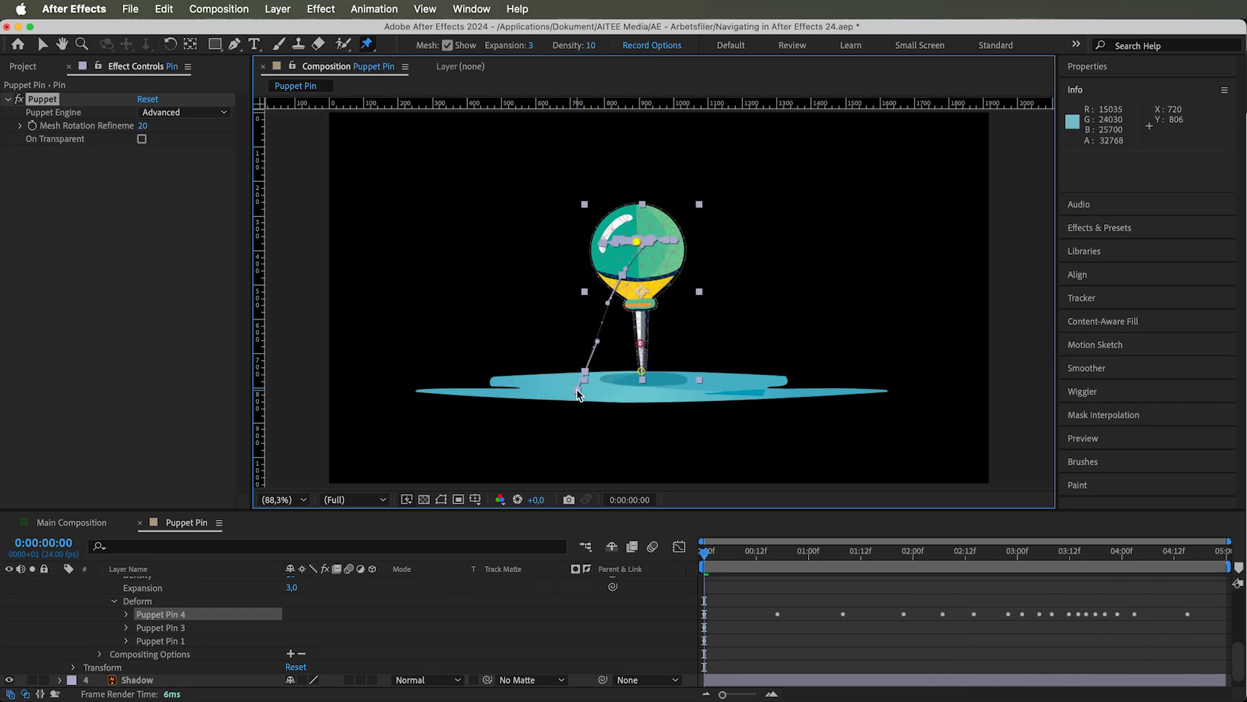
key("space")
key("space")
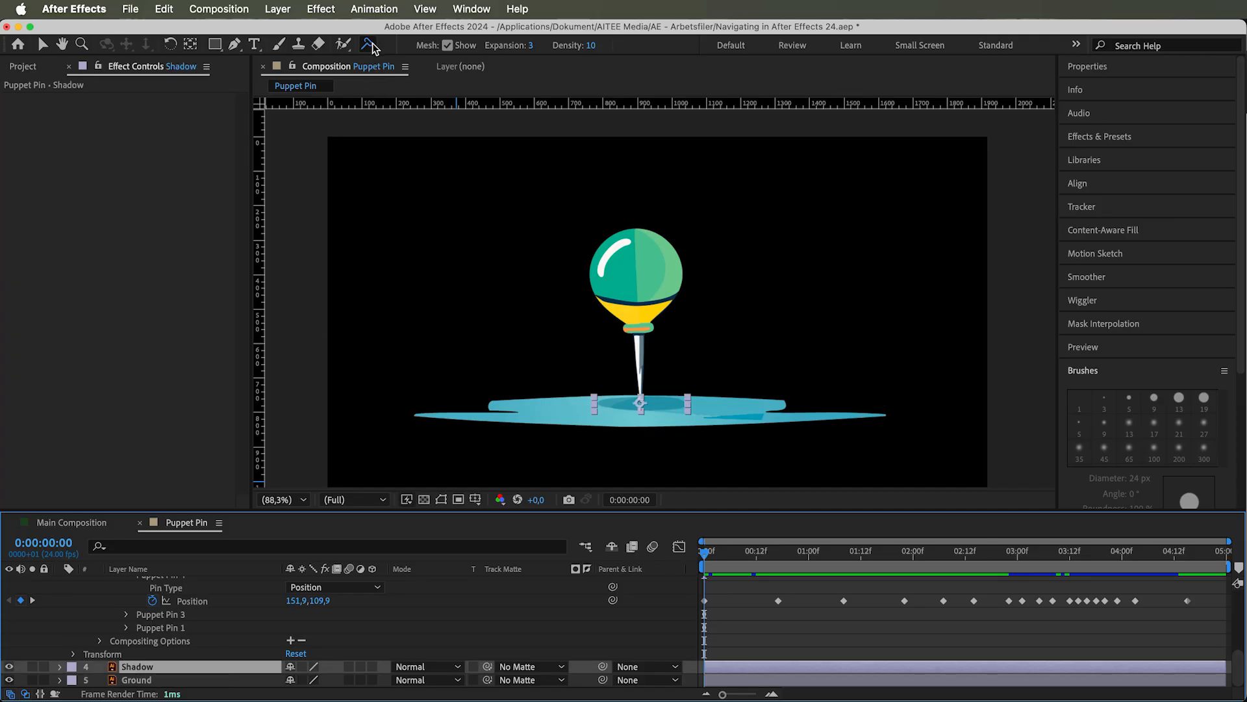
Add a Puppet Advanced pin to the Shadow layer and link its Position to Puppet Pin 4's Position on the Pin layer
left_click_drag(374, 46, 448, 104)
left_click(641, 403)
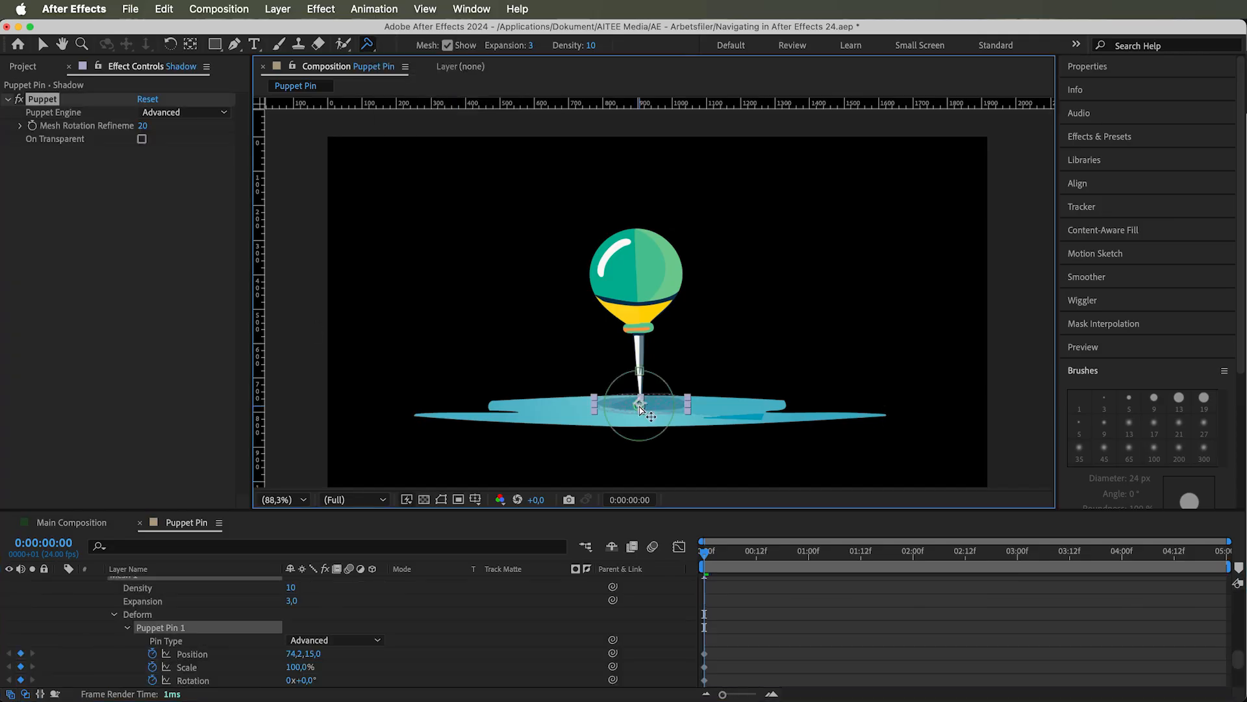
left_click(215, 658)
left_click_drag(613, 652, 285, 620)
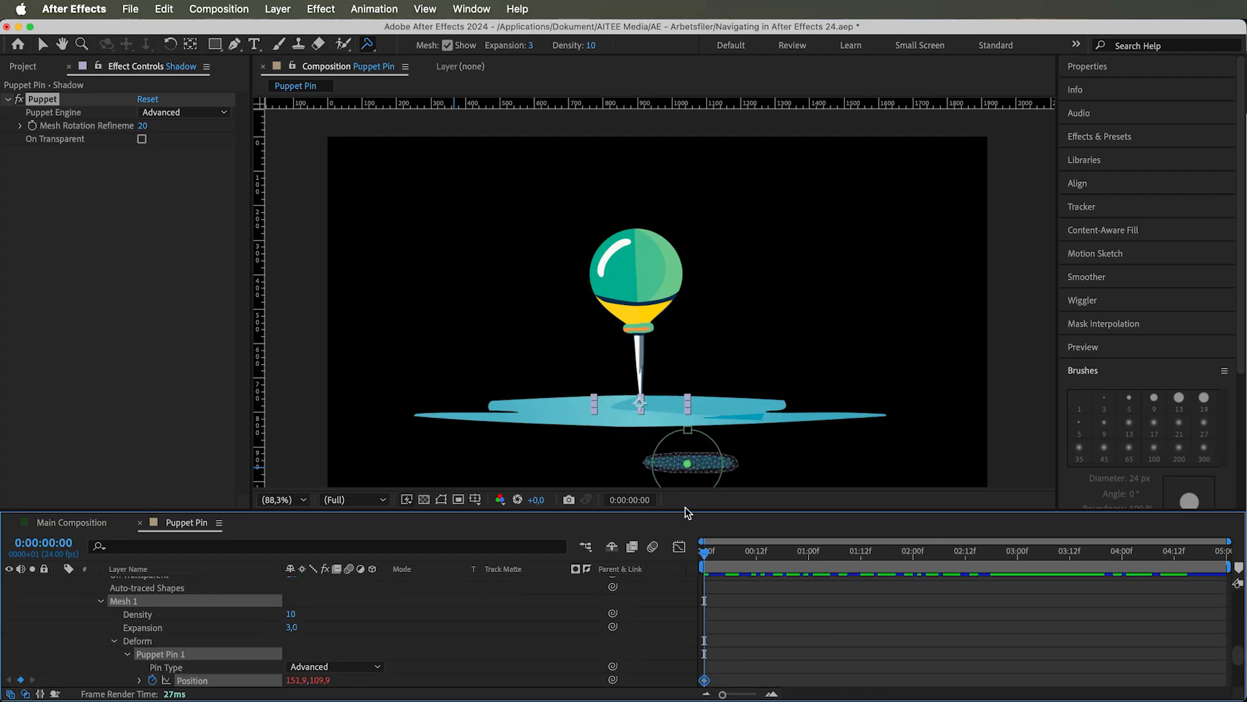
Reposition the Shadow layer so the shadow lies on the ground by the needle, and split the layer at 0:00:03:20
key("v")
left_click_drag(642, 404, 612, 352)
left_click_drag(714, 558, 1105, 551)
left_click(1106, 611)
scroll(1107, 612, "up", 3)
left_click(1101, 654)
key("super+shift+d")
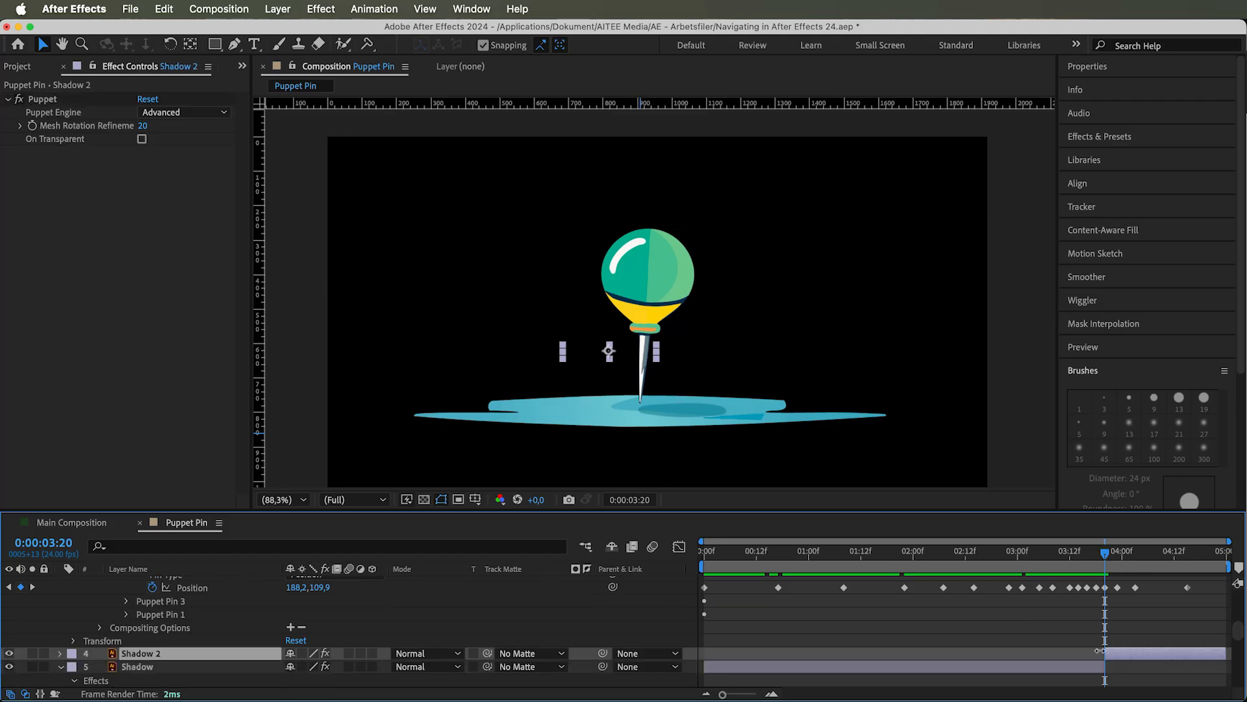
Take a snapshot of the frame at 0:00:03:20 and go to 0:00:04:04
left_click(569, 500)
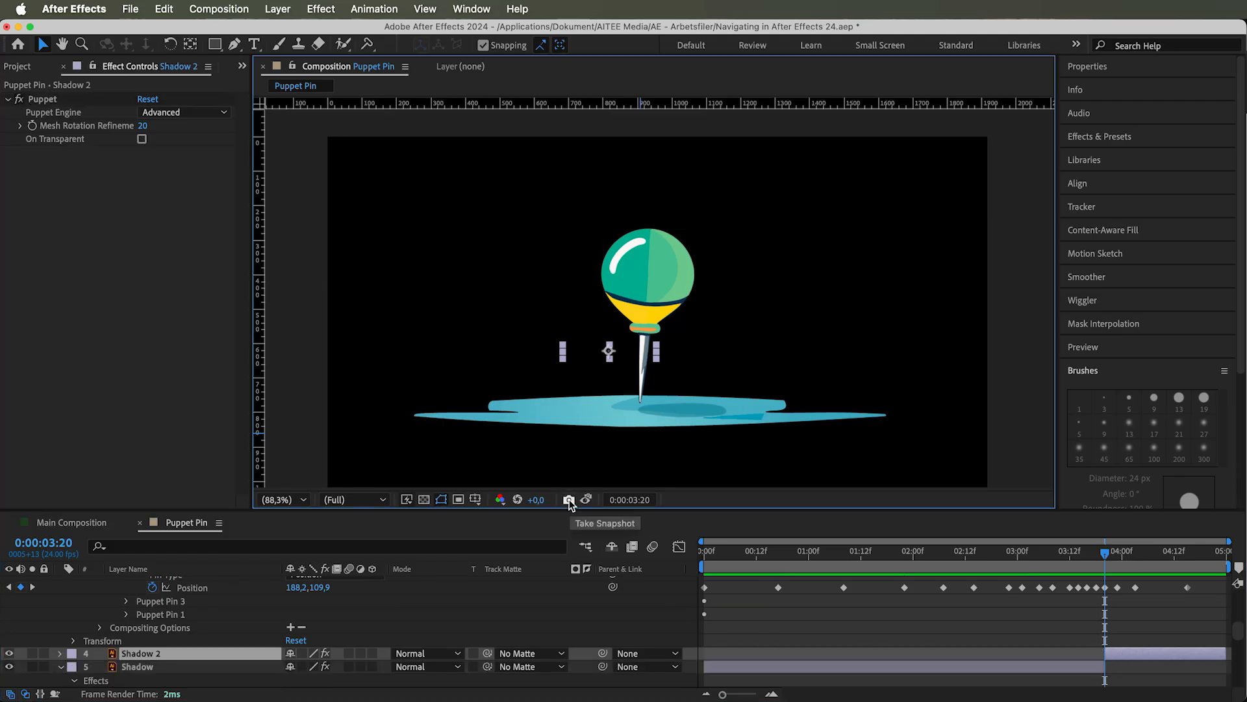
left_click(1113, 552)
left_click_drag(1113, 556, 1140, 556)
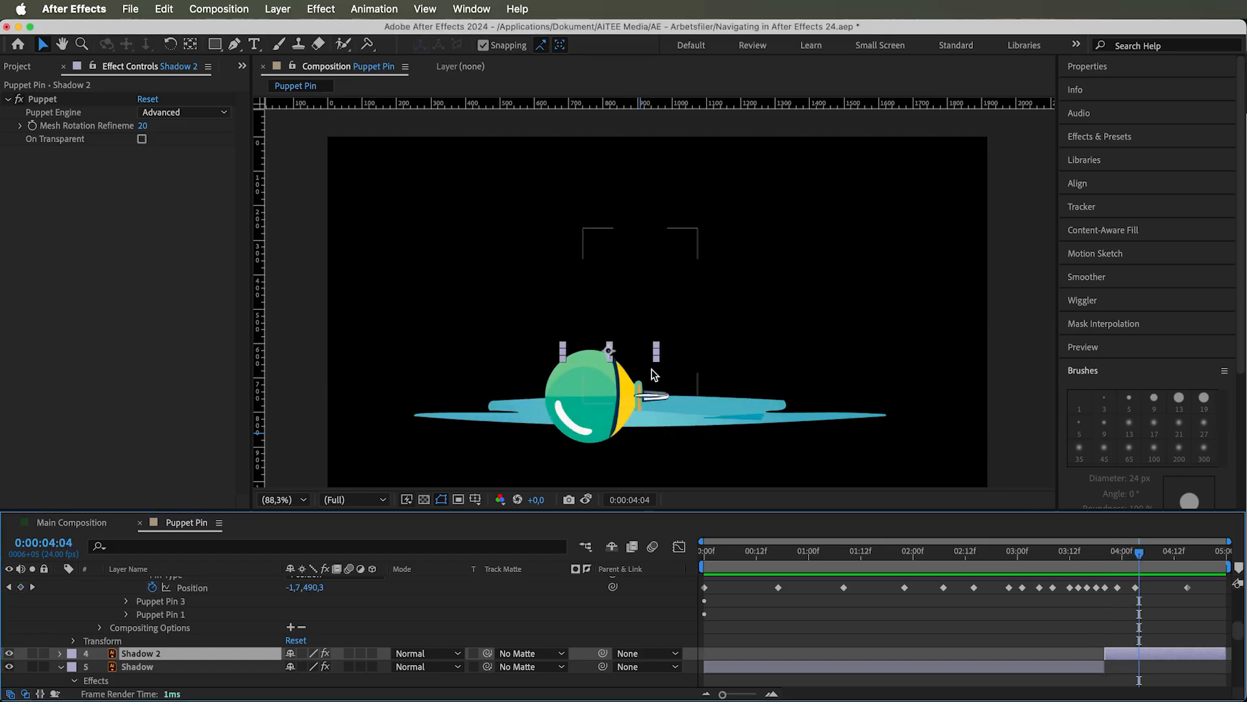
Remove the link expression from Puppet Pin 1's Position in the Shadow 2 layer's Mesh 1 Deform properties
left_click(61, 653)
scroll(72, 666, "down", 4)
left_click(86, 624)
scroll(86, 625, "down", 4)
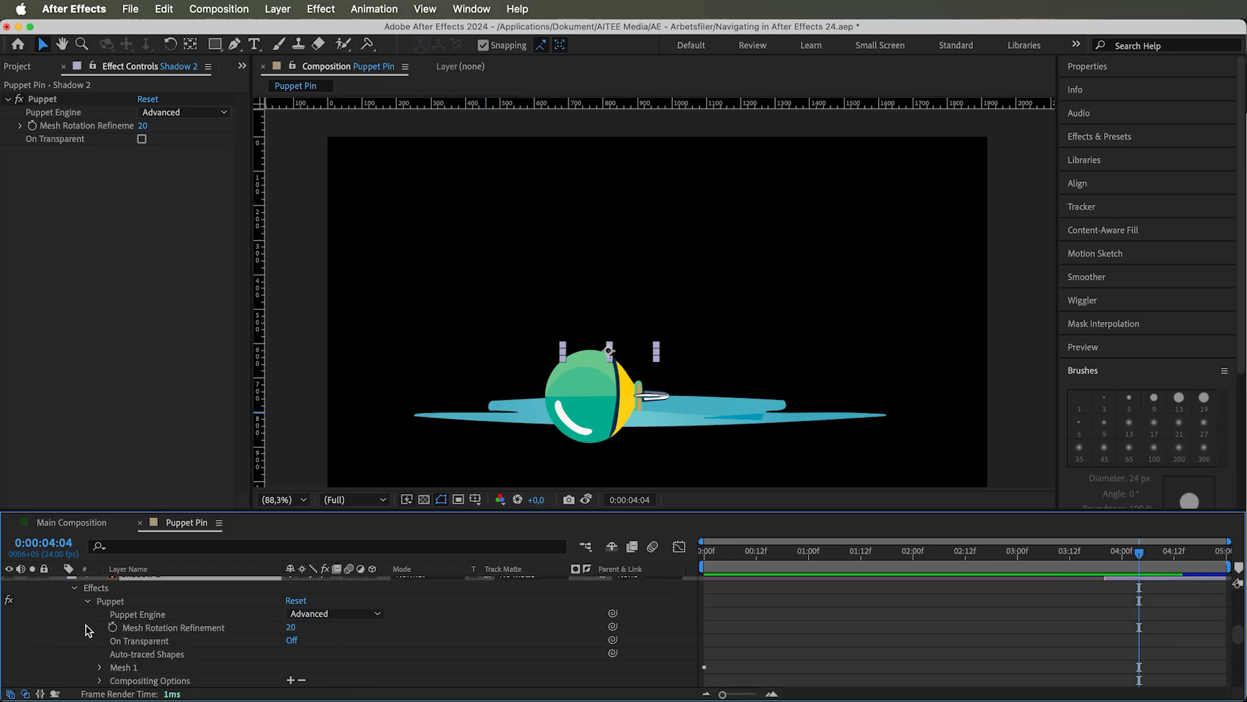
left_click(100, 627)
left_click(114, 666)
scroll(117, 662, "down", 2)
left_click(128, 647)
scroll(153, 624, "down", 3)
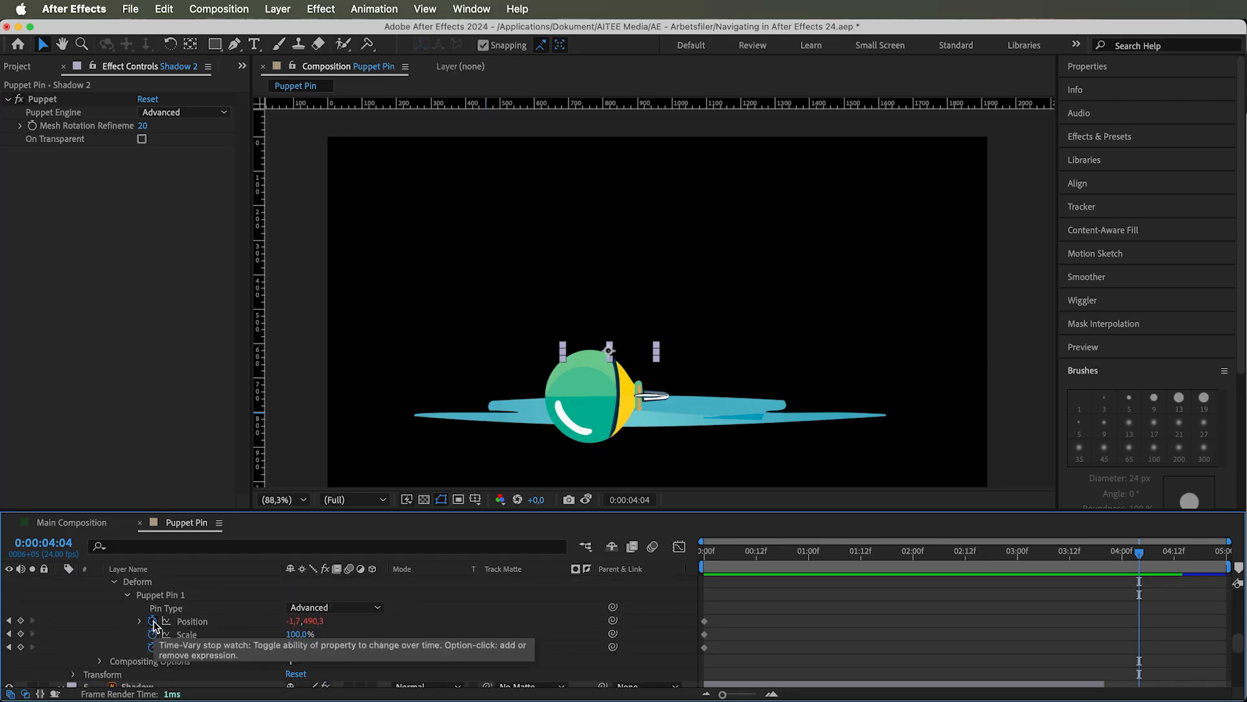
left_click(192, 622)
Move the Shadow 2 layer down onto the ground beneath the fallen ball
scroll(257, 596, "up", 4)
scroll(257, 597, "up", 2)
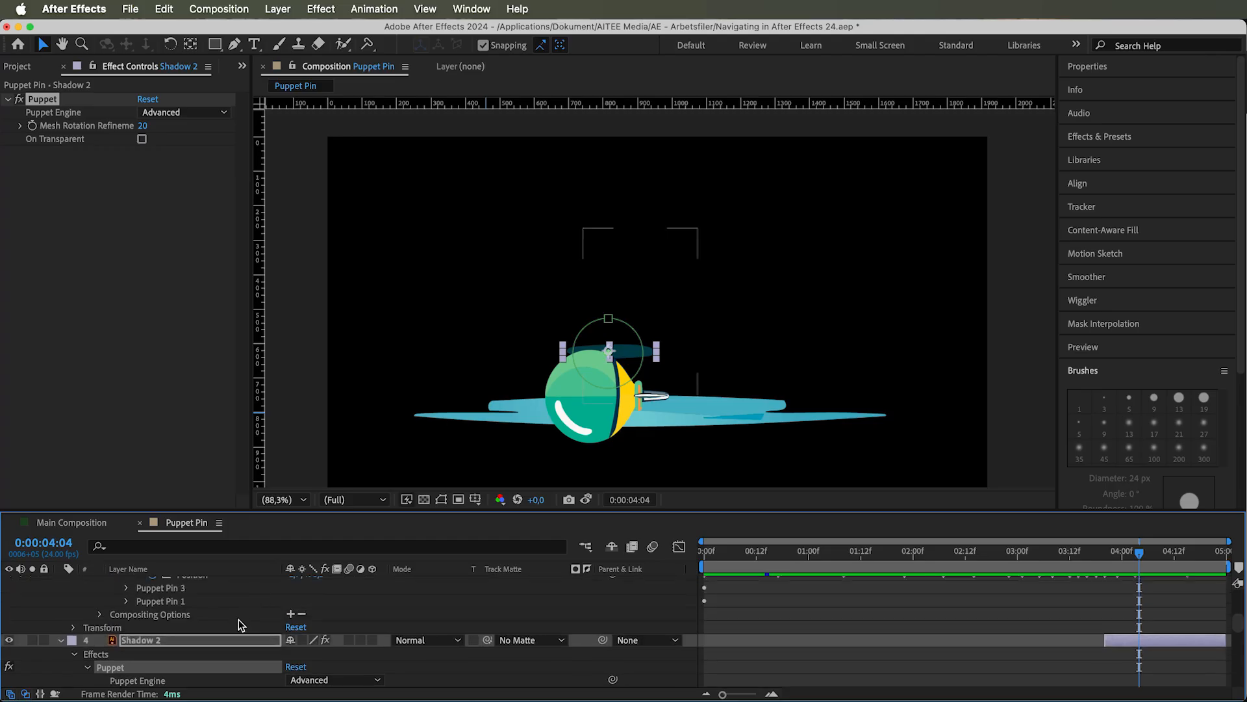
left_click(239, 638)
left_click_drag(628, 354, 611, 422)
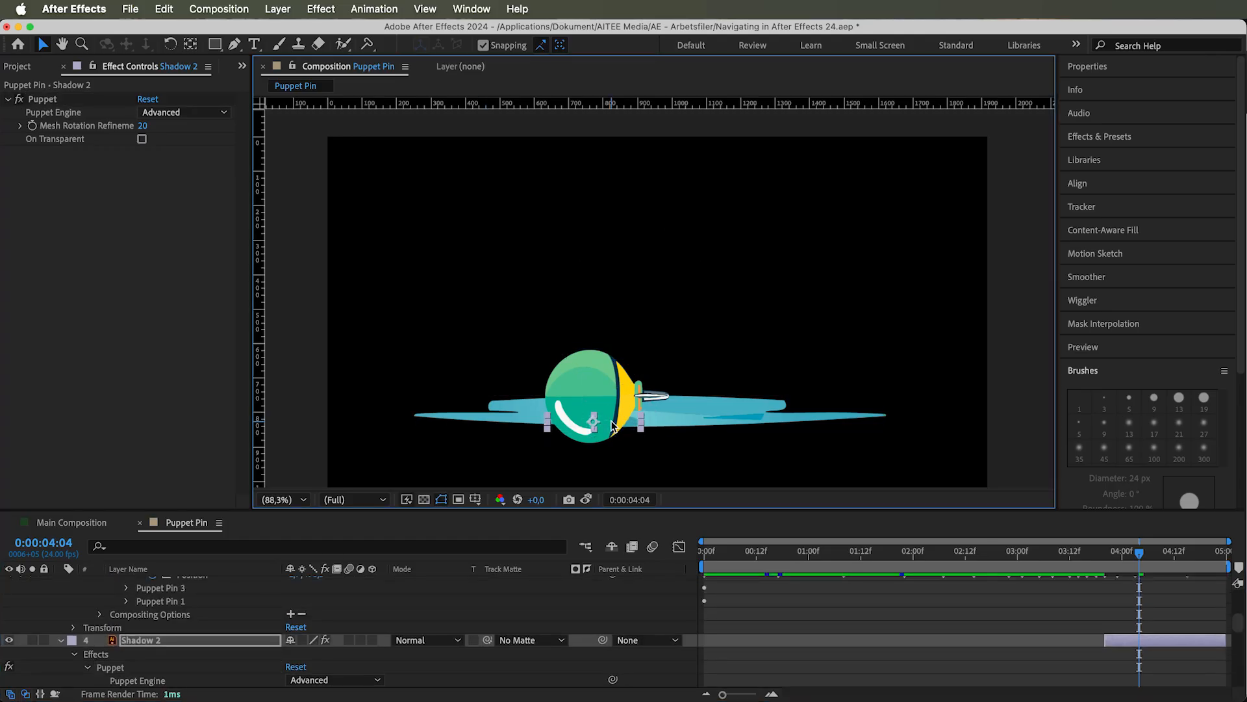
Reveal the Shadow 2 layer's Transform properties and turn on keyframing for Position and Scale at 0:00:04:04
left_click(177, 642)
scroll(177, 642, "down", 8)
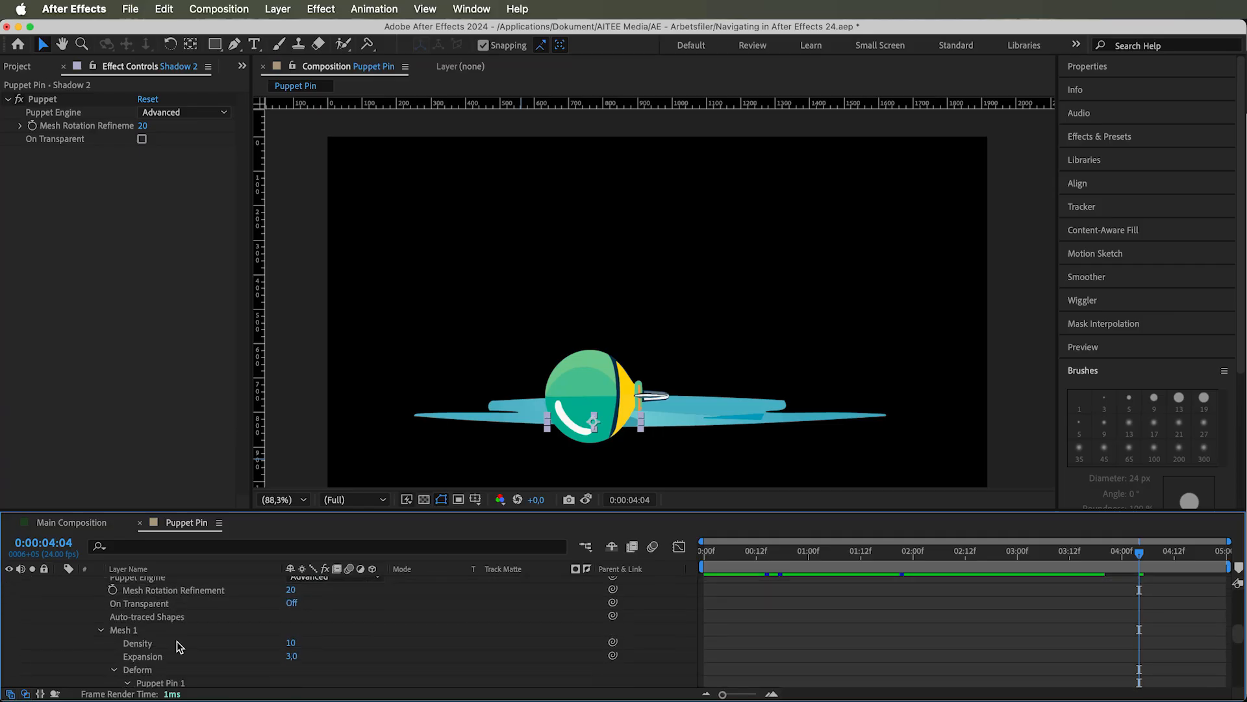
scroll(177, 641, "down", 3)
left_click(73, 619)
scroll(168, 617, "down", 1)
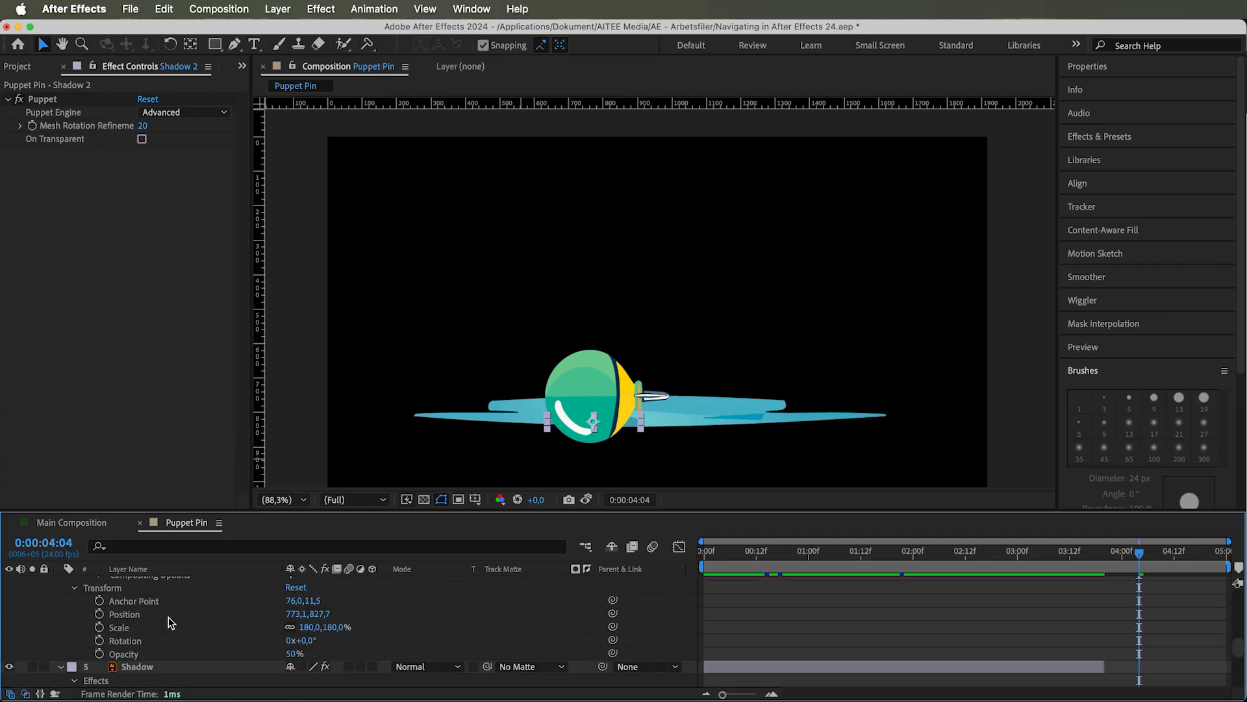
left_click(100, 614)
left_click(100, 627)
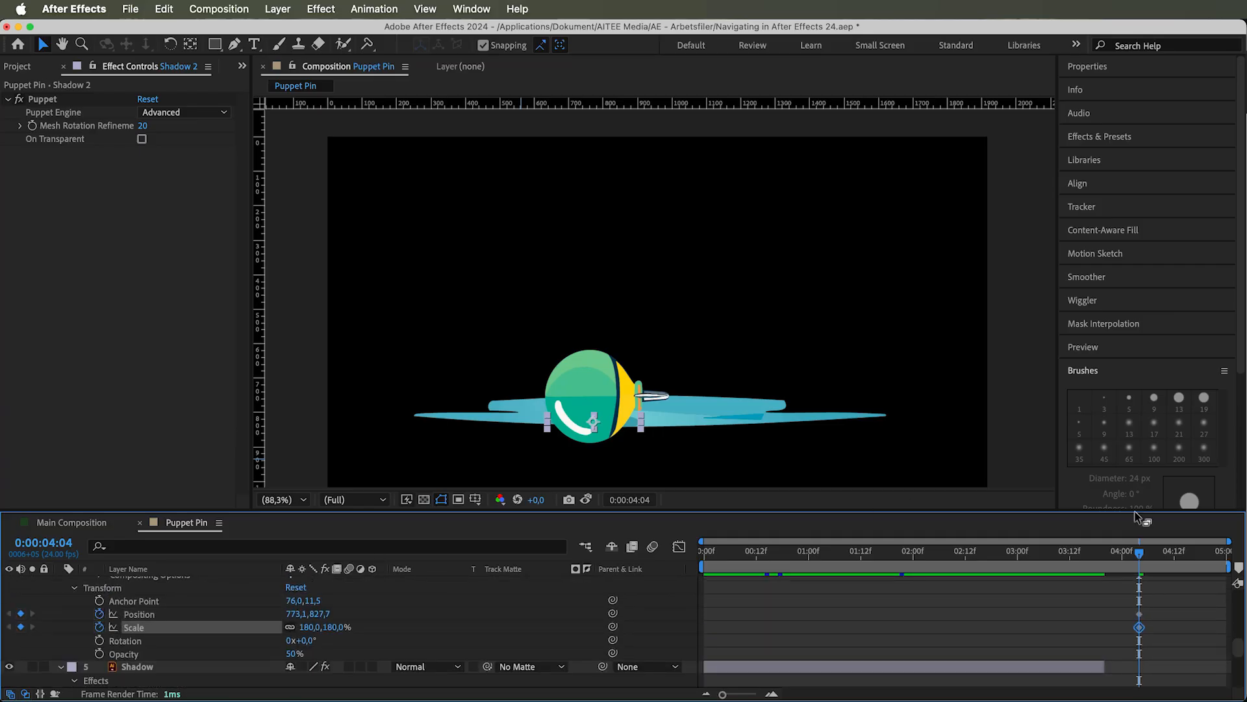
At 0:00:03:20, move Shadow 2 to about 1015, 797 beside the needle, comparing it with the snapshot, and add a Scale keyframe
left_click_drag(1140, 554, 1105, 553)
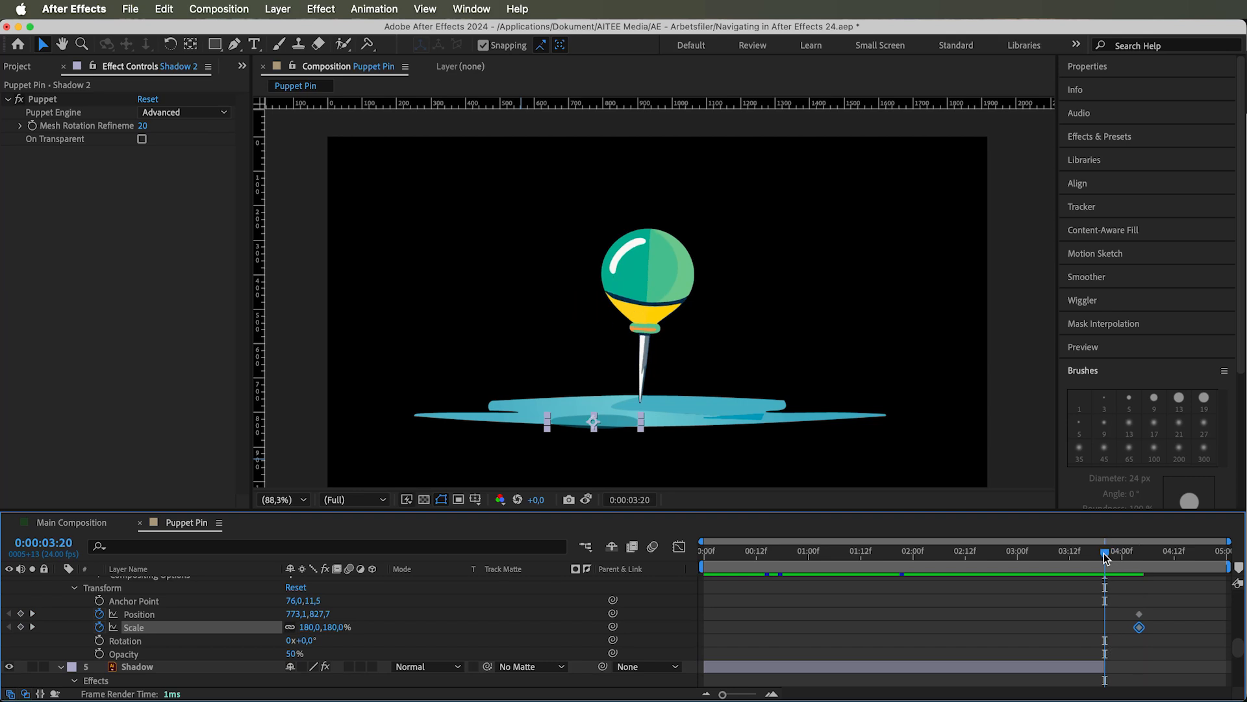
left_click_drag(617, 421, 700, 409)
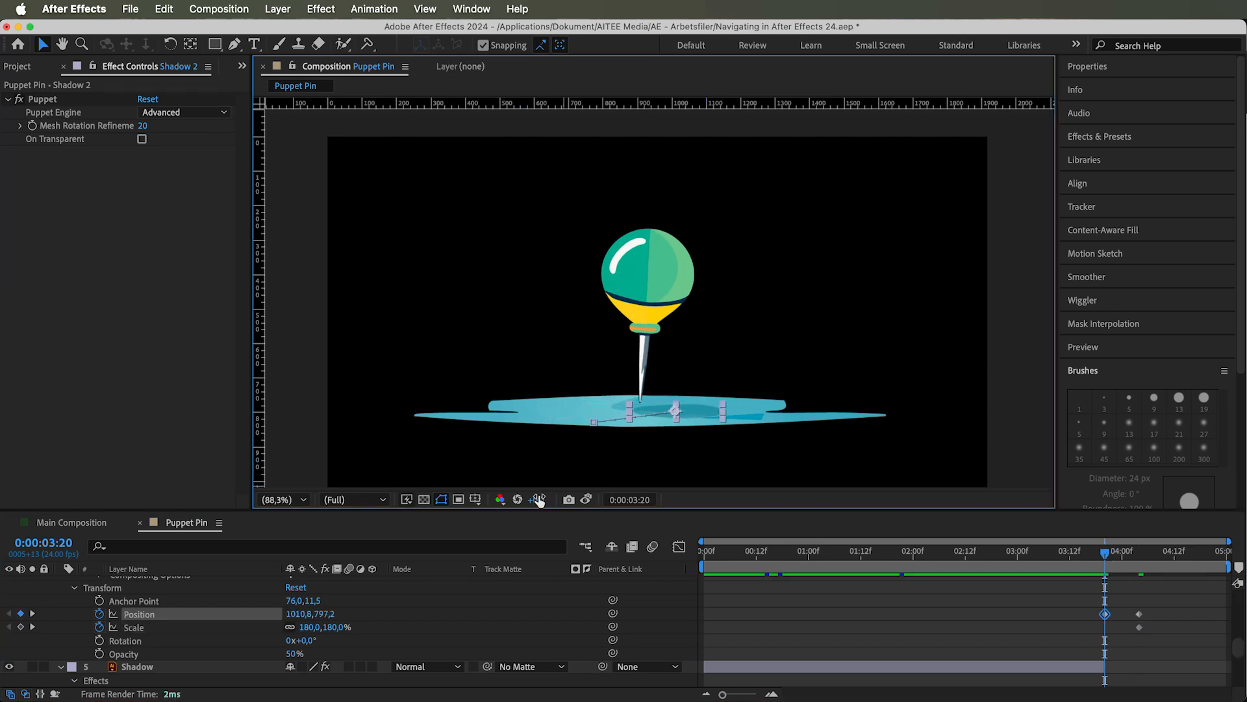
left_click(586, 500)
left_click_drag(697, 417, 700, 417)
left_click(585, 500)
left_click(21, 627)
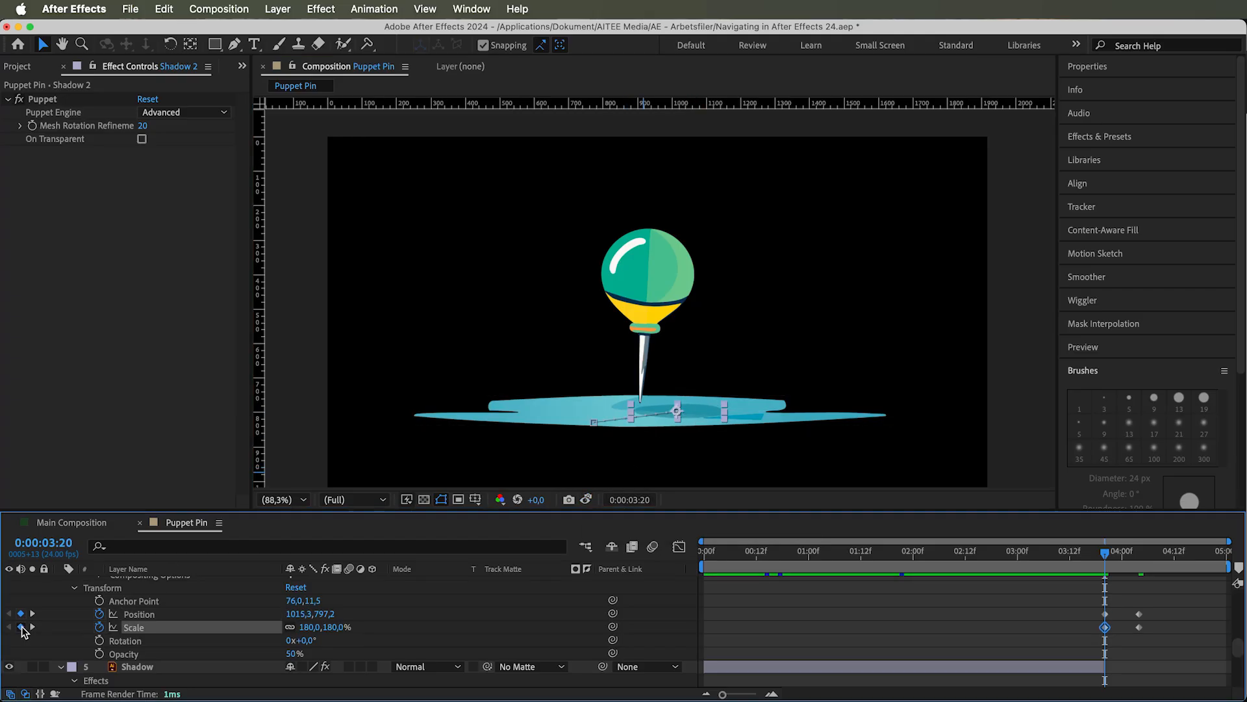
At 0:00:04:04, increase the Shadow 2 layer's Scale to about 186%
left_click_drag(1105, 553, 1140, 553)
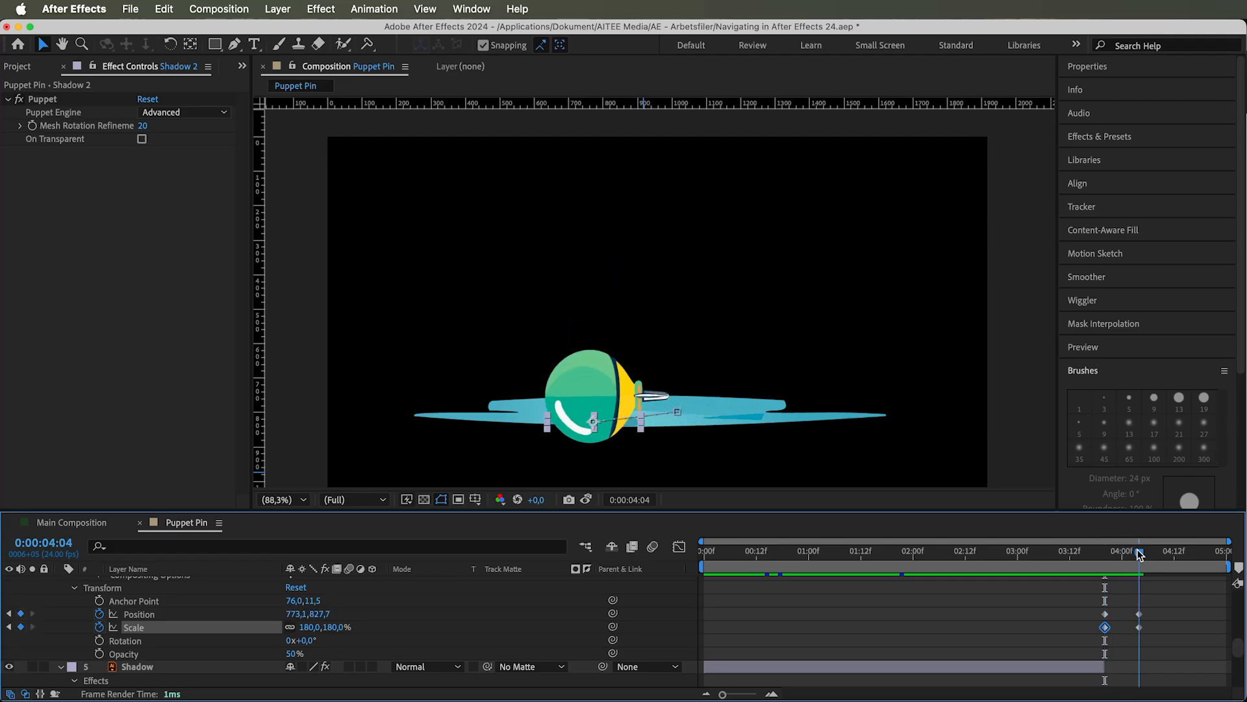
left_click_drag(341, 626, 345, 627)
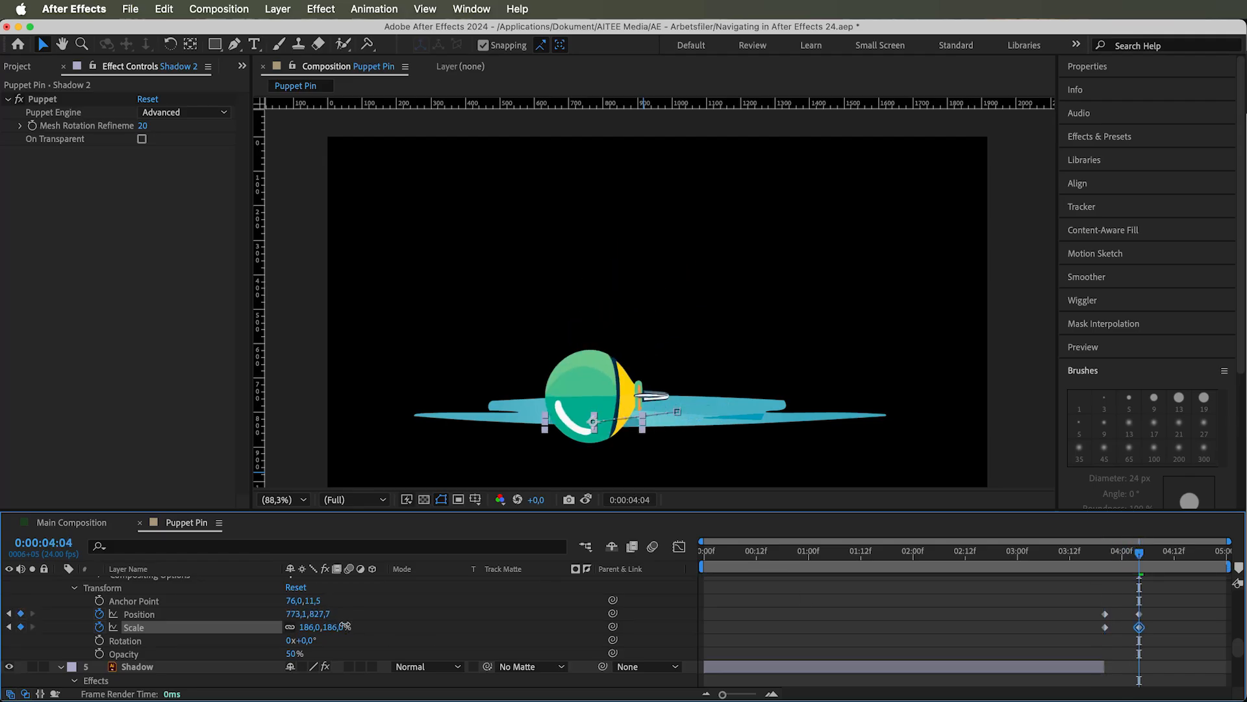